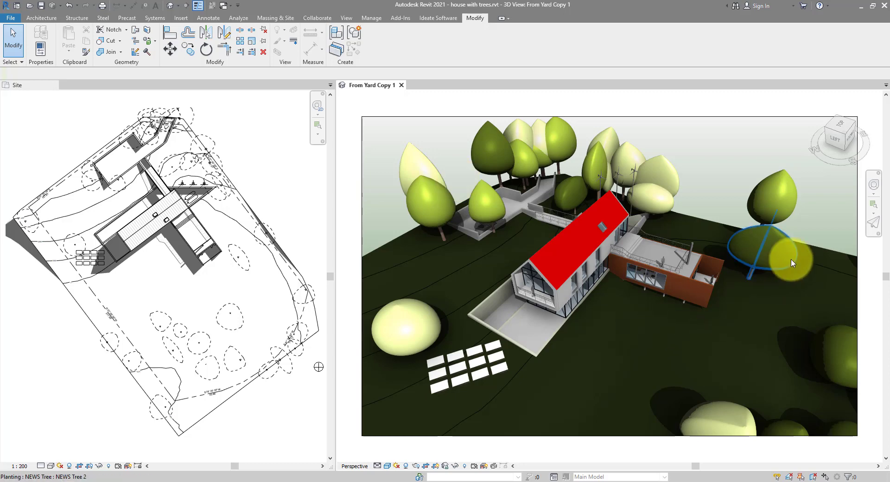
- Set the Crown_Radius-West of the narrow NEWS Tree 2 beside the brick wing to 3000 mm
left_click(786, 239)
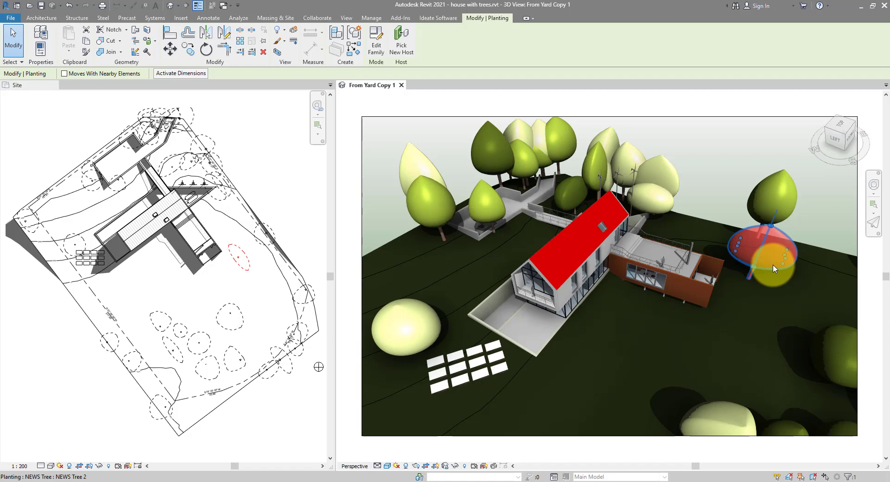
scroll(241, 255, "up", 6)
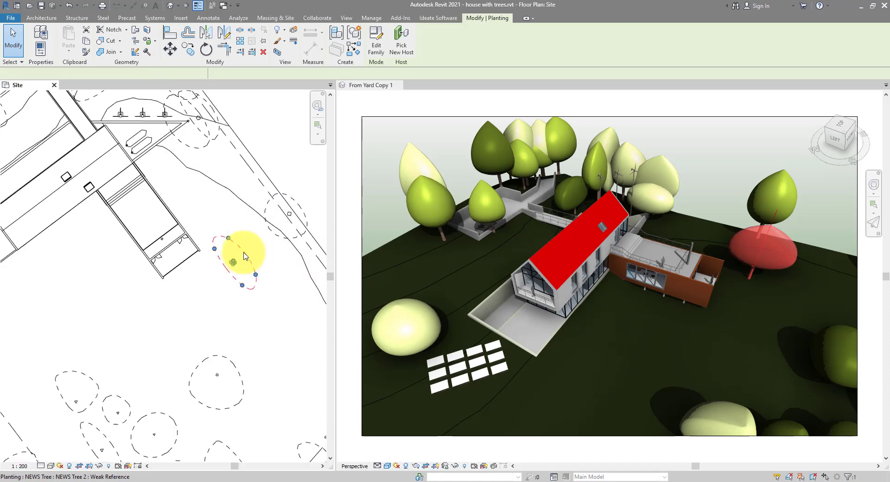
scroll(243, 252, "up", 2)
middle_click_drag(265, 261, 243, 244)
scroll(244, 244, "down", 3)
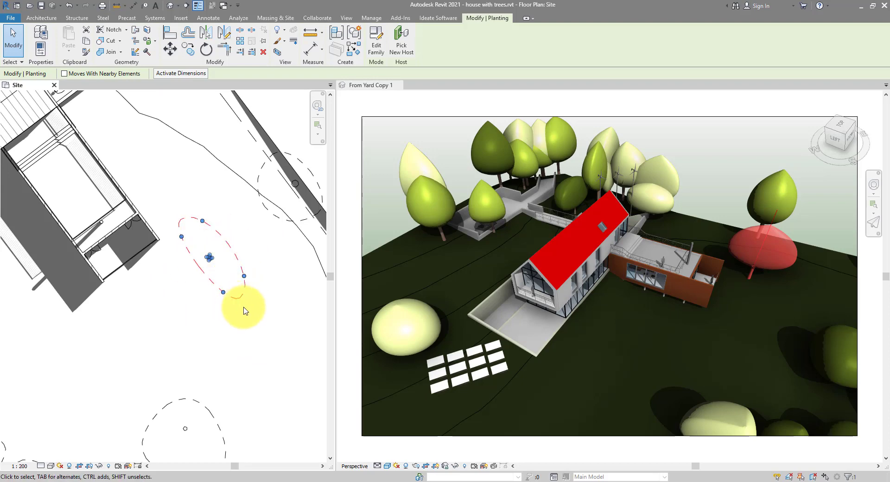
key("p")
key("p")
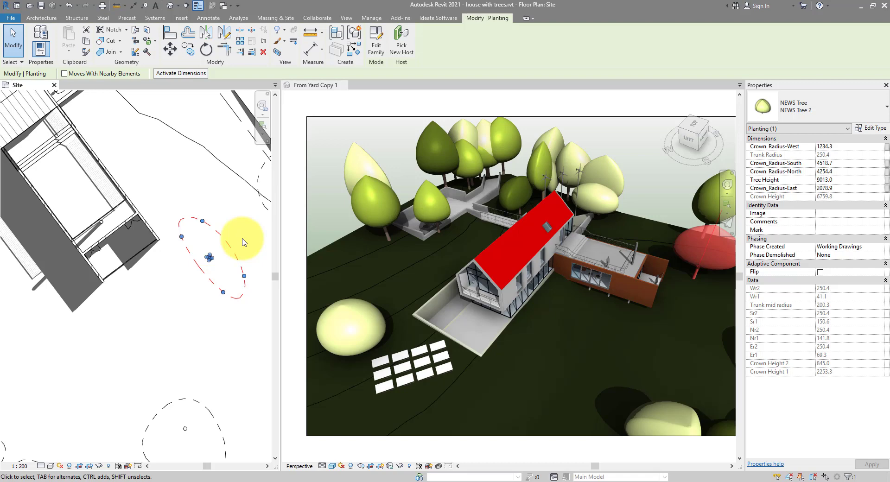
left_click(852, 148)
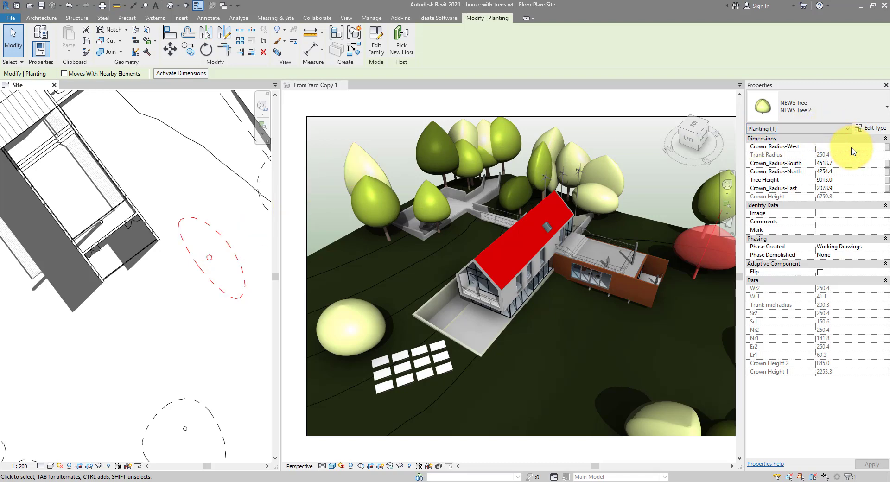
type("3000")
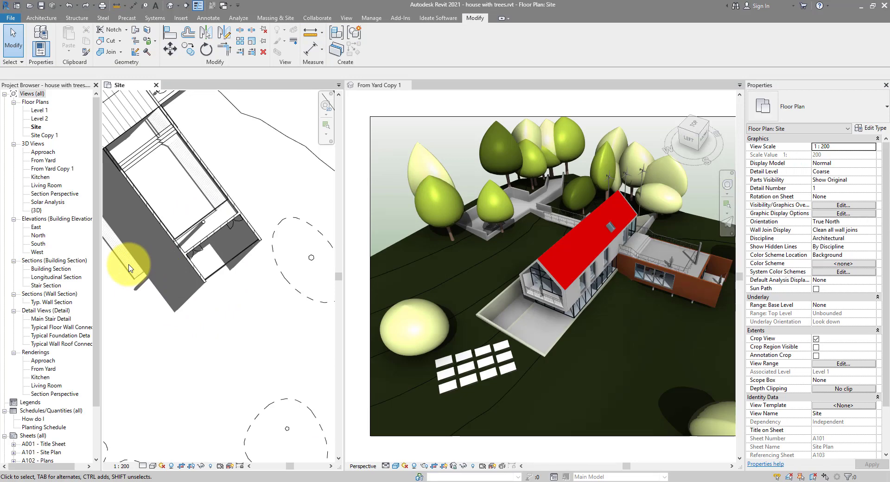
- Replace the From Yard Copy 1 view with the Solar Analysis 3D view, and undo the last tree placement
left_click(407, 85)
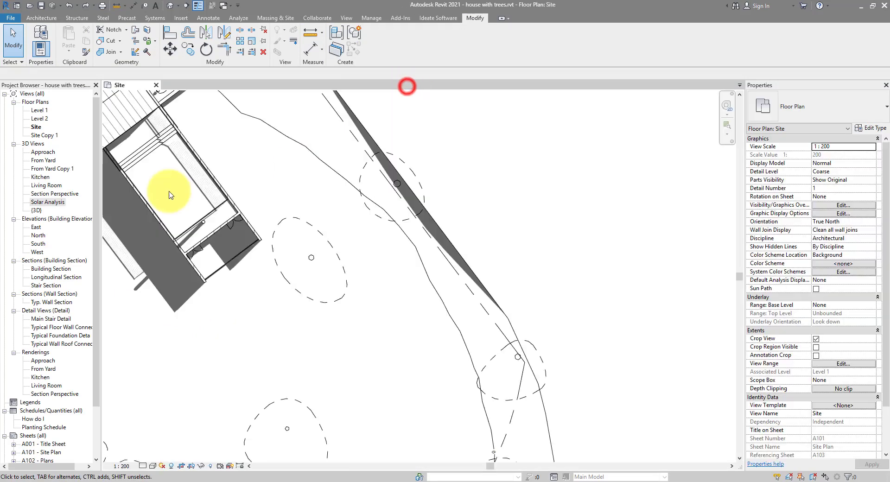
double_click(48, 202)
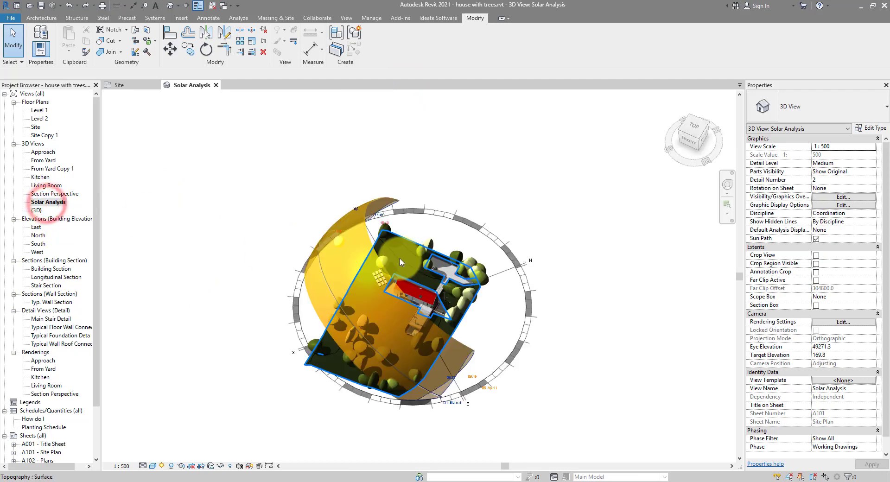
scroll(407, 303, "up", 3)
scroll(581, 277, "up", 2)
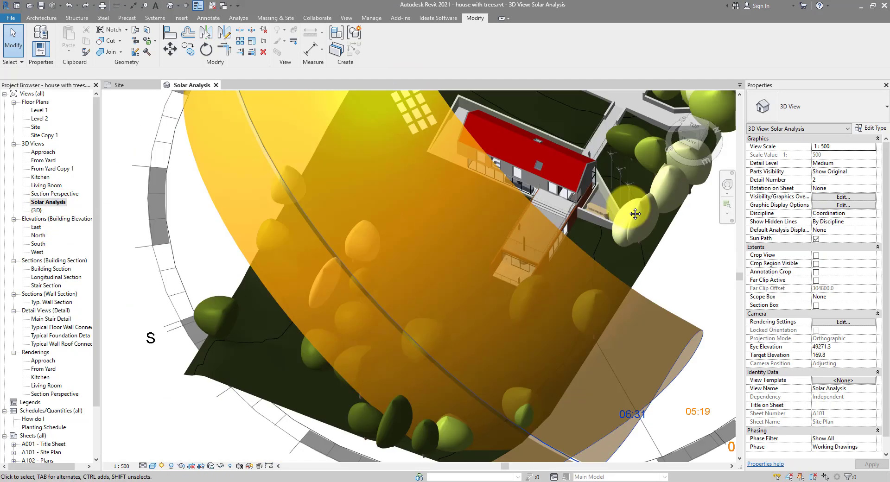
scroll(606, 293, "up", 2)
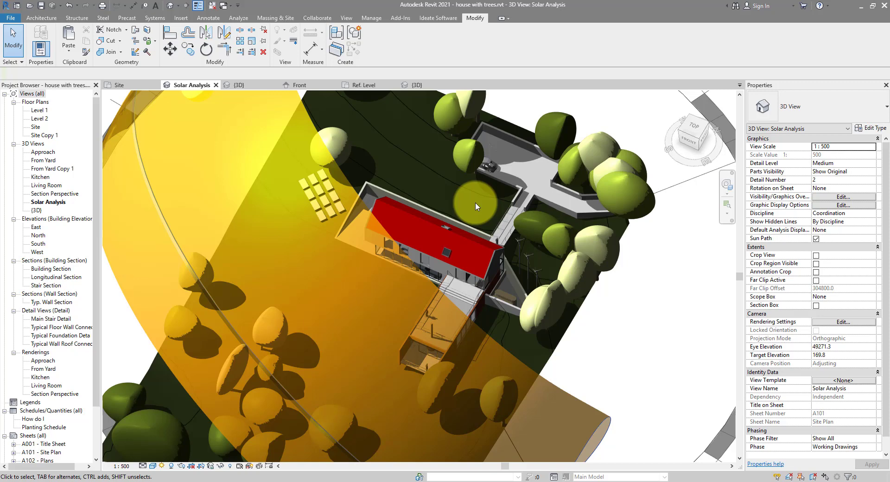
key("ctrl+z")
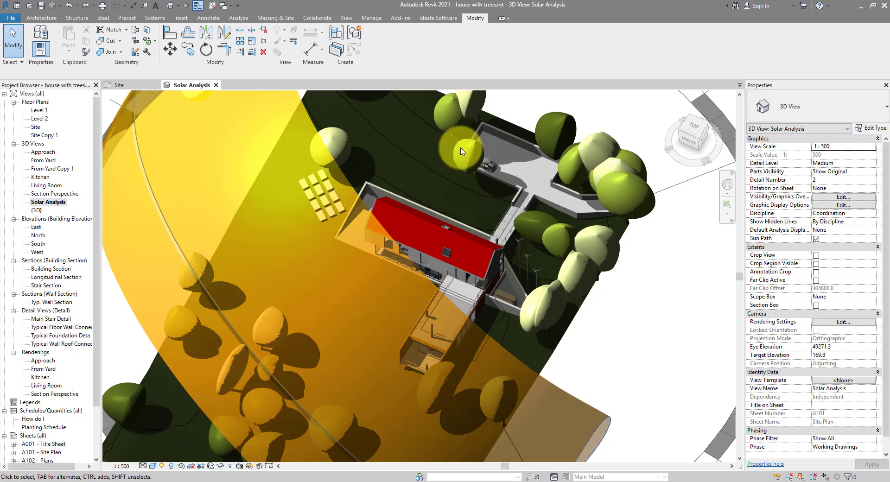
- Create a new family from the Metric Generic Model Adaptive.rft template
left_click(15, 18)
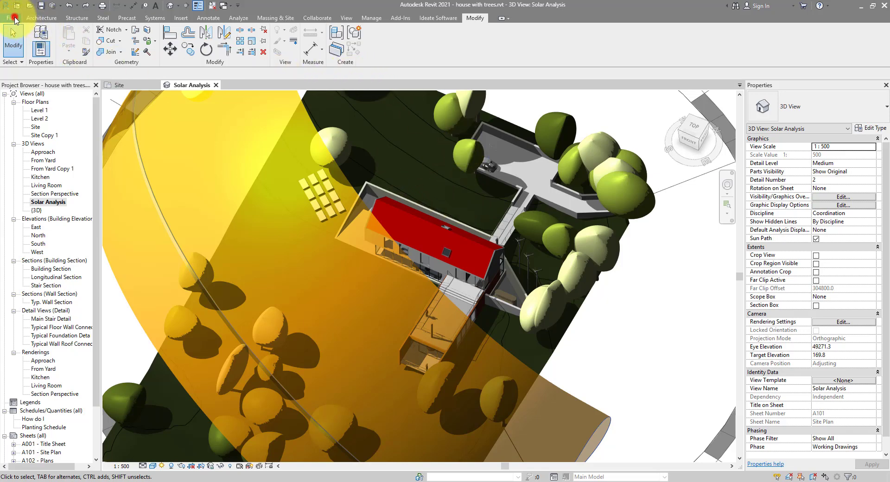
left_click(54, 54)
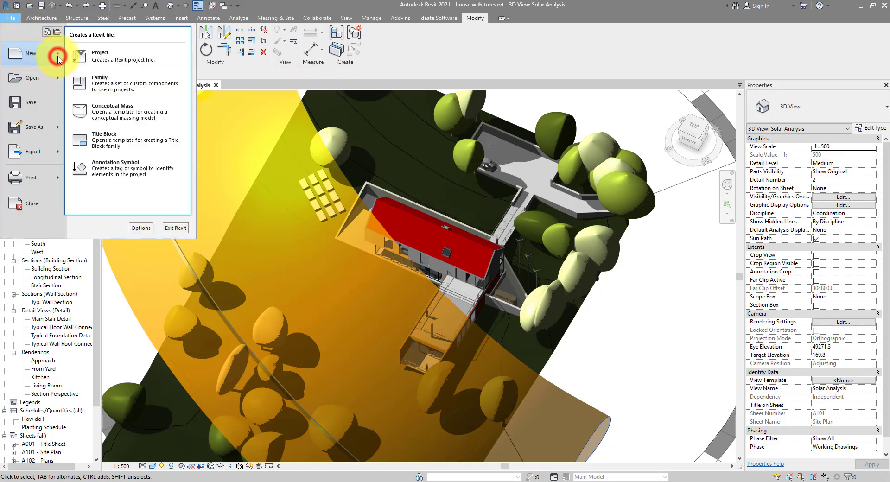
left_click(119, 89)
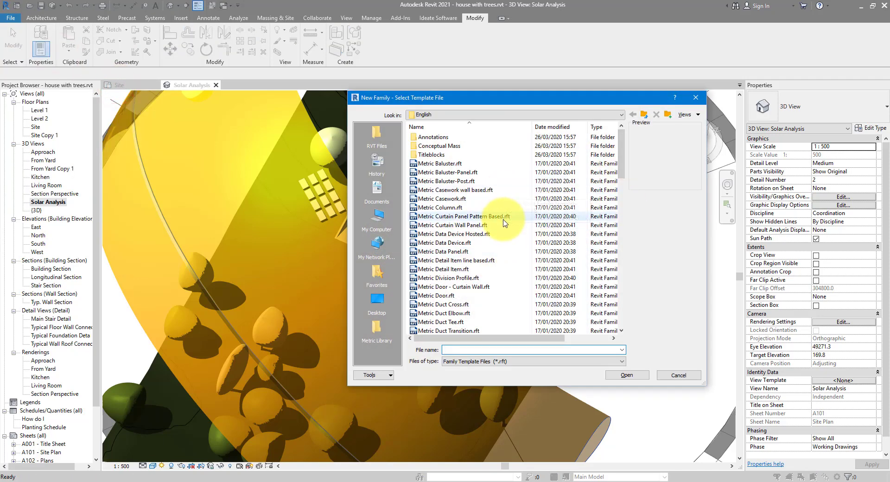
scroll(506, 218, "down", 8)
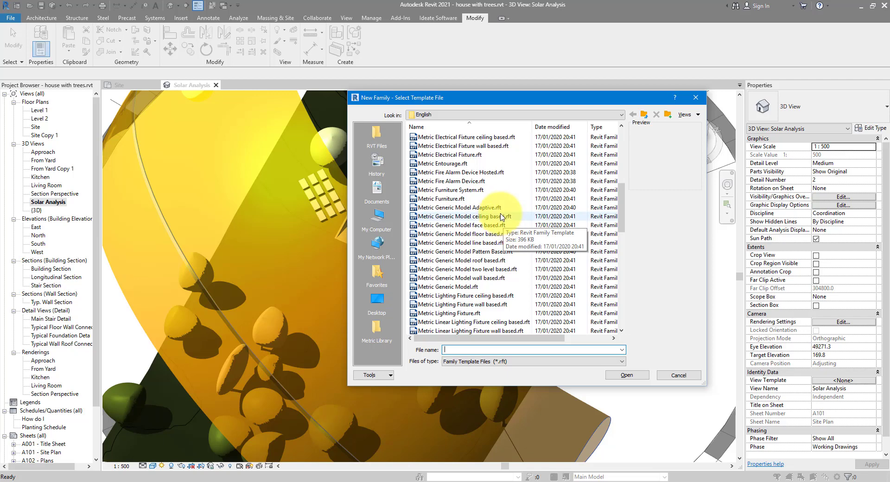
left_click(495, 208)
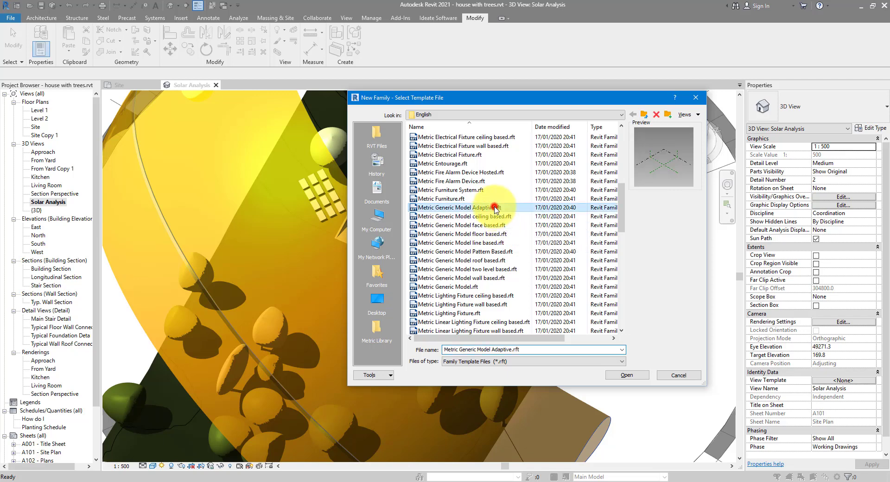
left_click(640, 376)
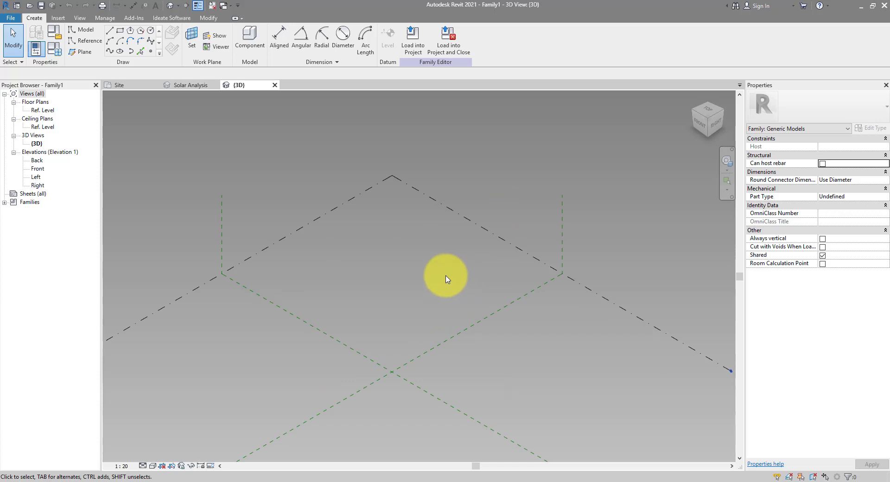
- In the Front elevation, draw a horizontal reference plane across the vertical centre plane, 2000 mm above Ref. Level
double_click(38, 169)
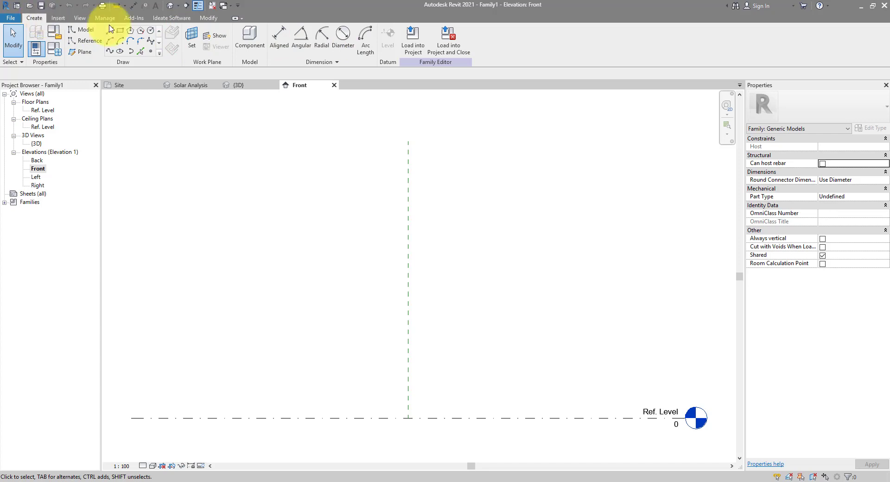
left_click(80, 51)
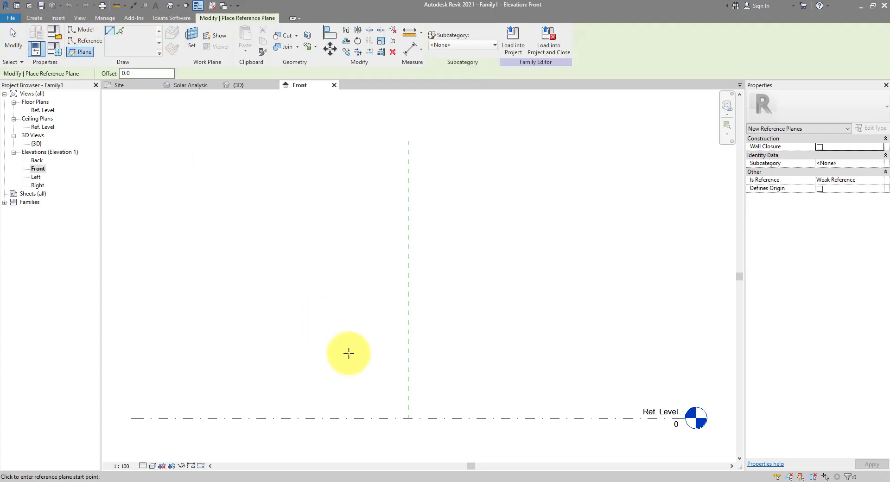
left_click(356, 359)
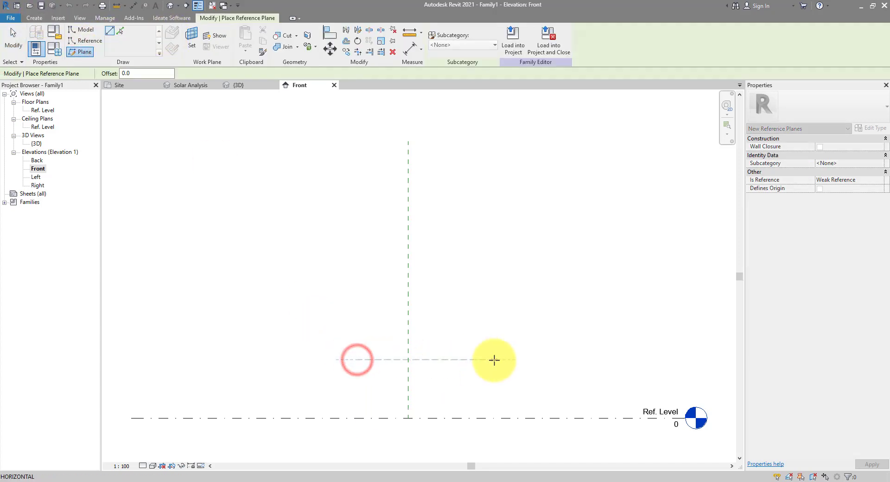
left_click(494, 359)
left_click(462, 388)
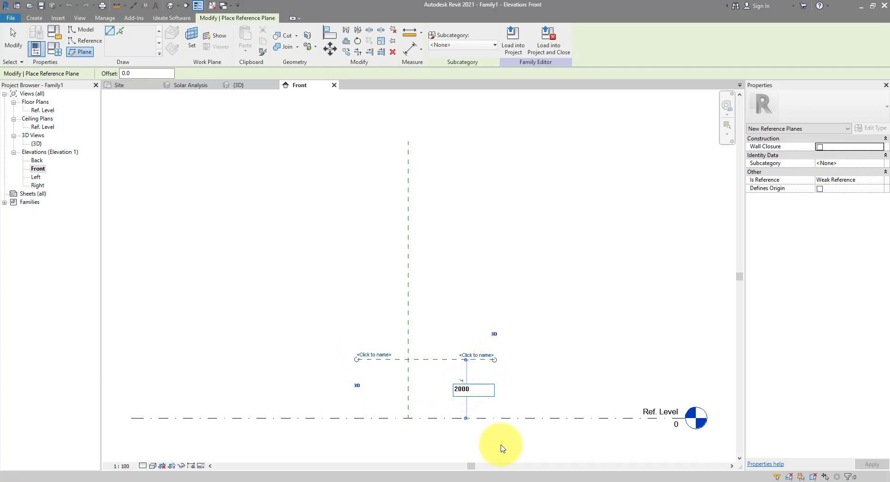
key("Return")
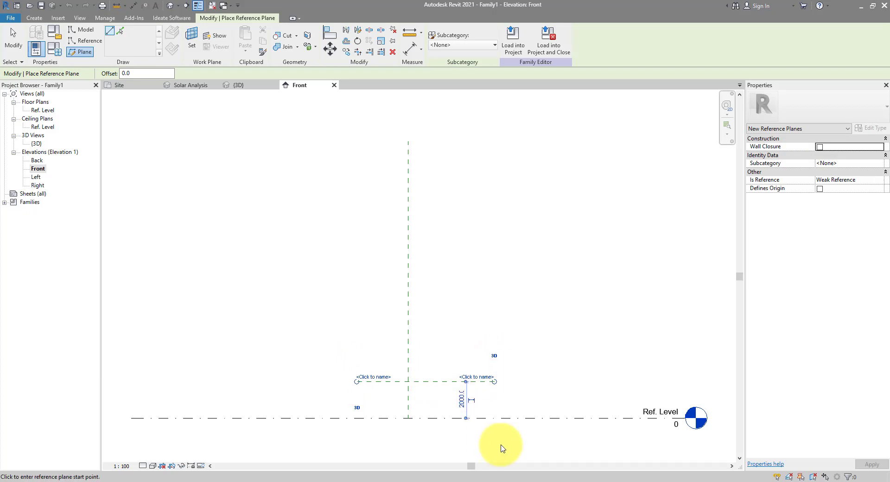
- Draw an upper horizontal reference plane 7000 mm above the first one
left_click(324, 192)
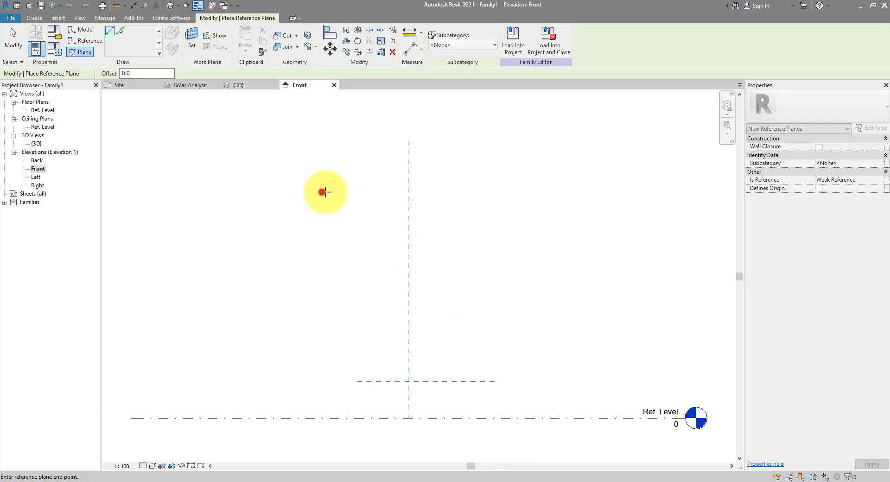
left_click(501, 192)
left_click(461, 286)
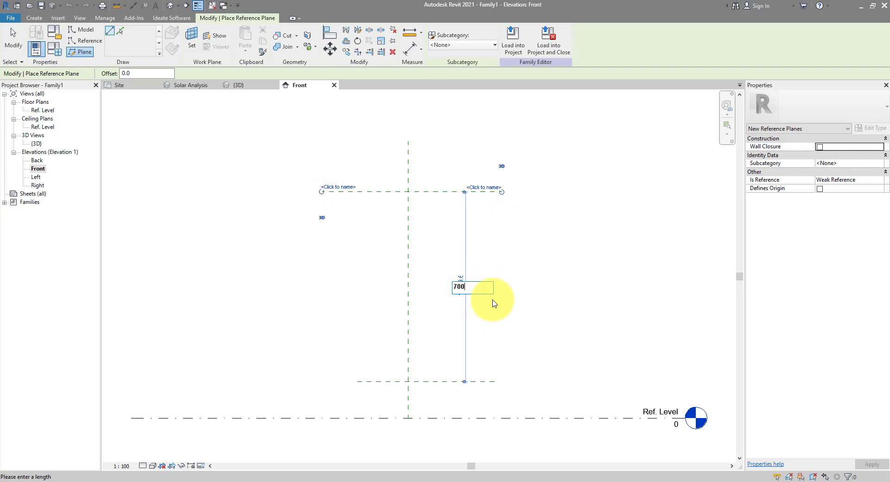
type("7000")
key("Return")
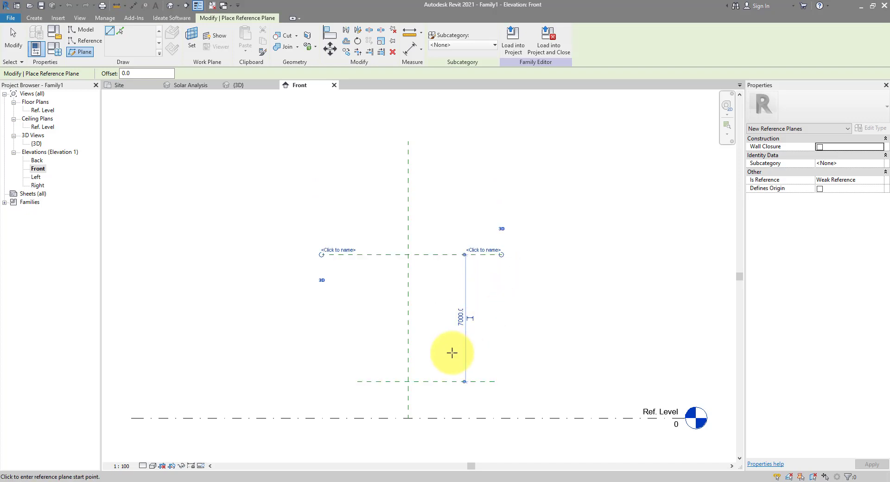
- Draw two horizontal reference planes between the existing pair, about 4114 mm and 3314 mm above the lower one
scroll(452, 343, "up", 2)
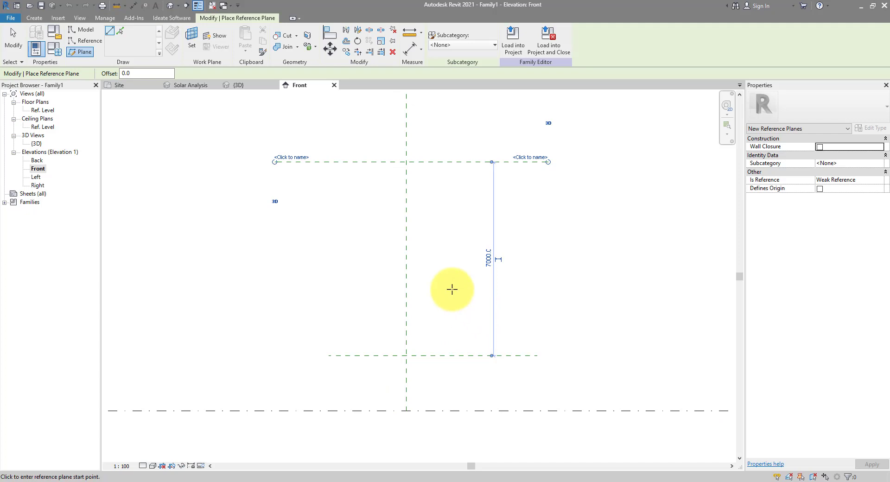
left_click(321, 241)
left_click(562, 241)
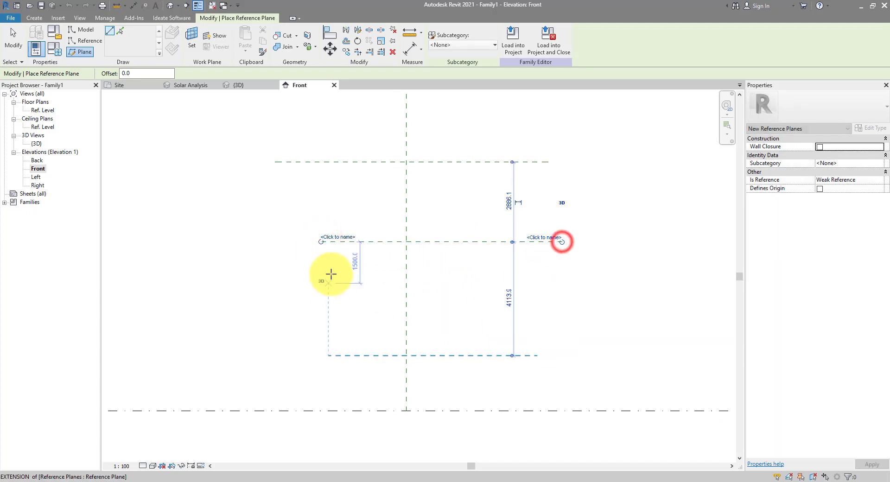
left_click(321, 263)
left_click(561, 264)
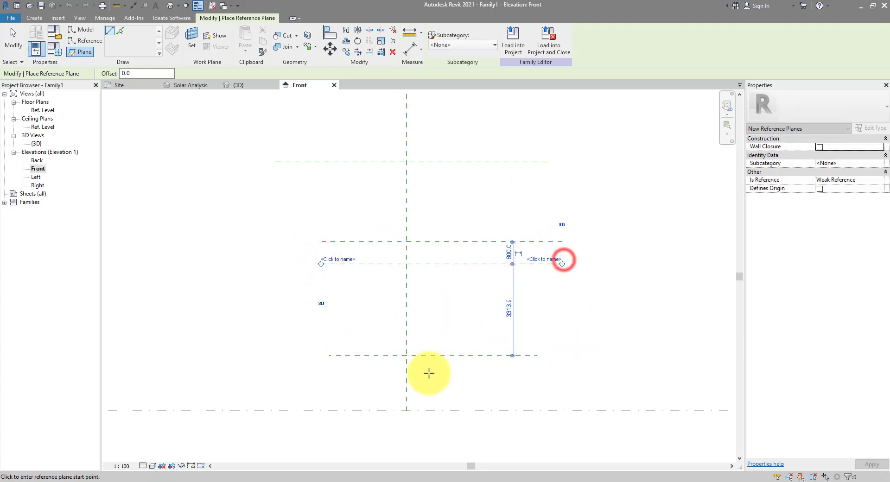
- Draw a short horizontal reference plane about 1015 mm above Ref. Level and name it Trunk middle
left_click(388, 382)
left_click(433, 382)
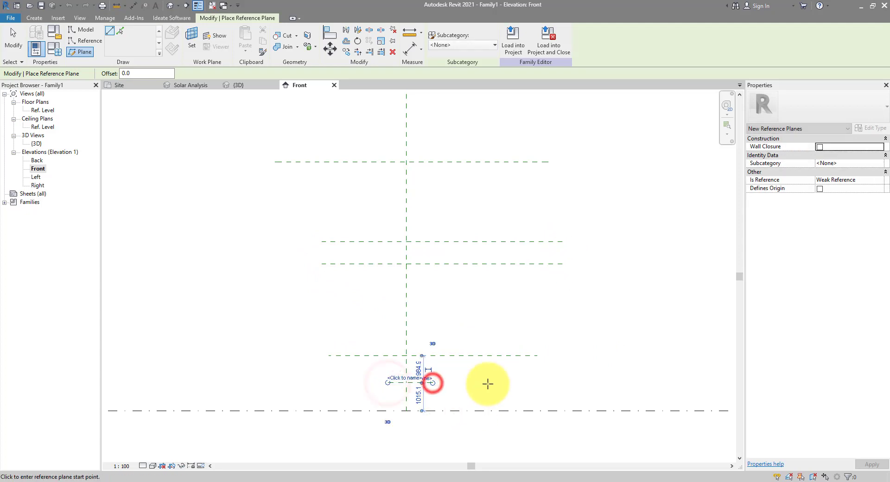
key("Escape")
key("Escape")
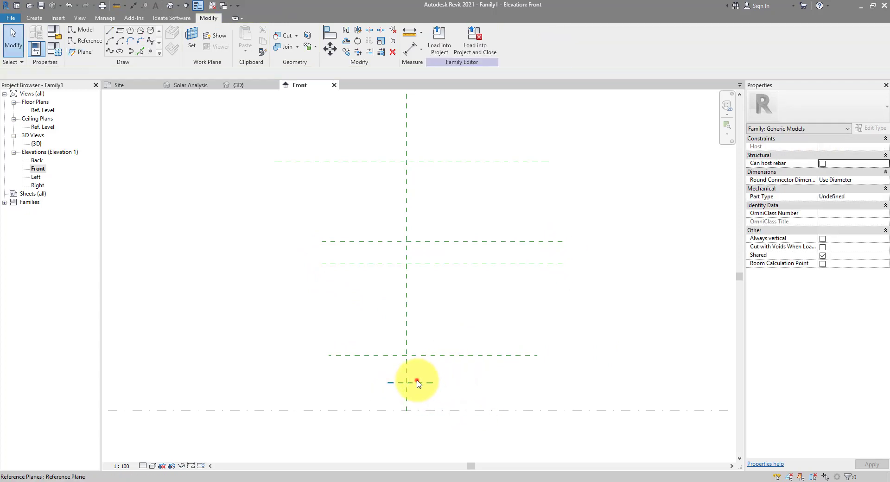
left_click(417, 382)
left_click(405, 375)
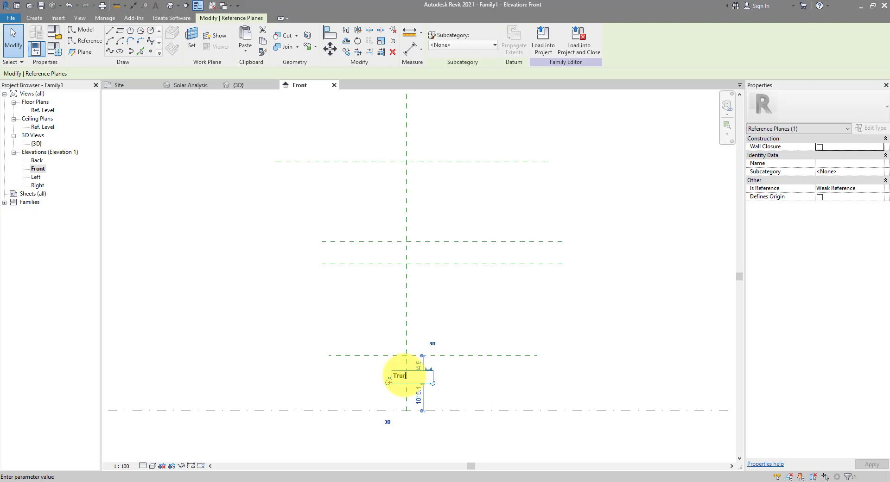
type("Trunk middle")
key("Return")
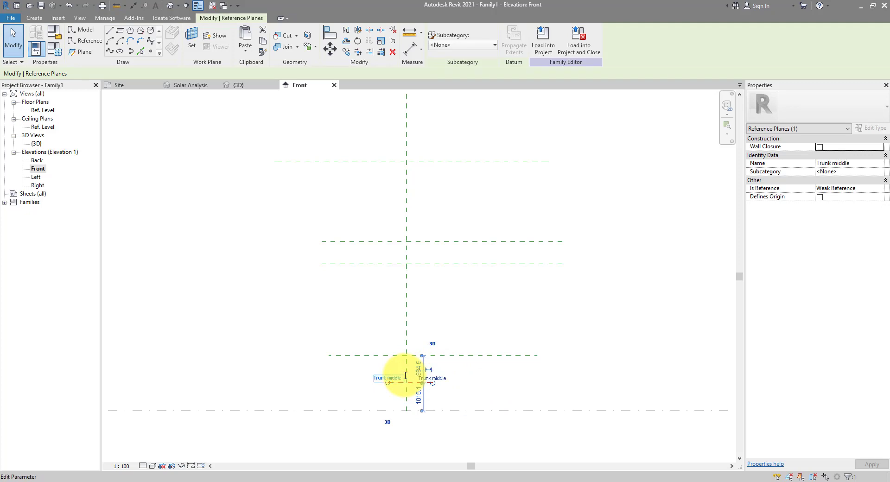
left_click(494, 381)
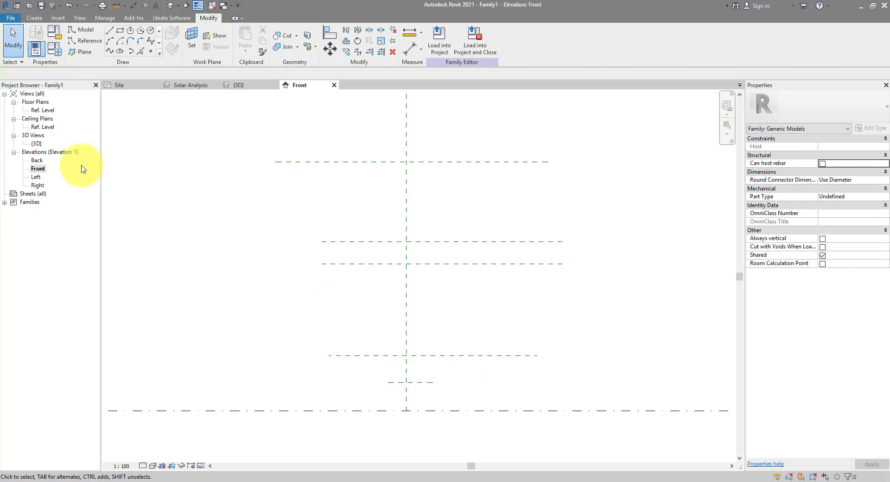
- Place an aligned dimension string through the lowest full-width reference plane, the Trunk middle plane and Ref. Level
left_click(133, 5)
left_click(436, 355)
left_click(424, 382)
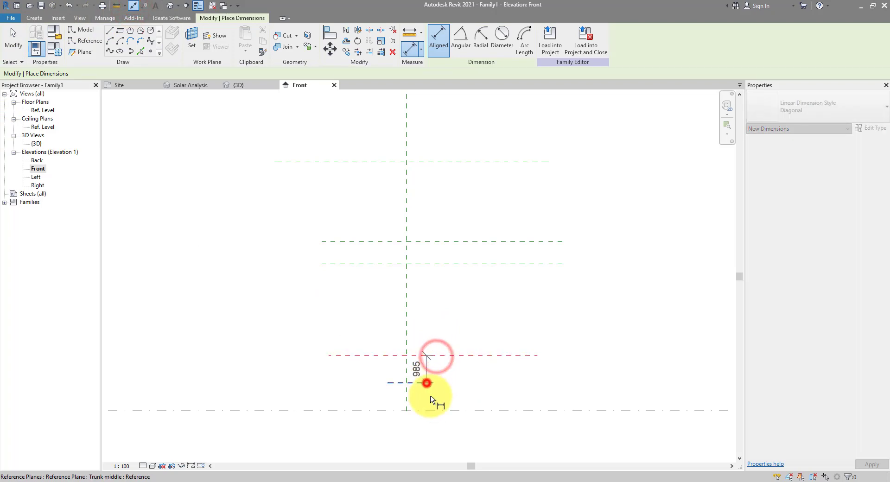
left_click(428, 411)
left_click(482, 390)
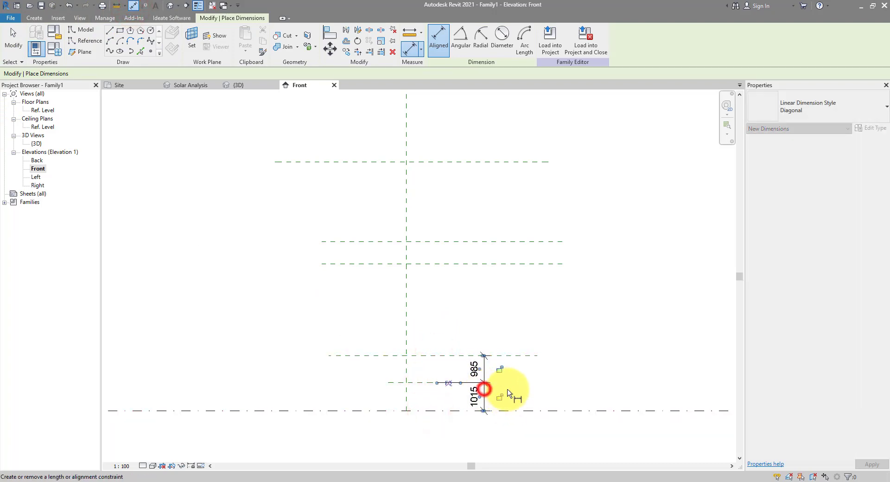
- Apply the equality constraint to the dimension string between Ref. Level, Trunk middle and the lowest full-width reference plane
left_click(449, 383)
key("Escape")
key("Escape")
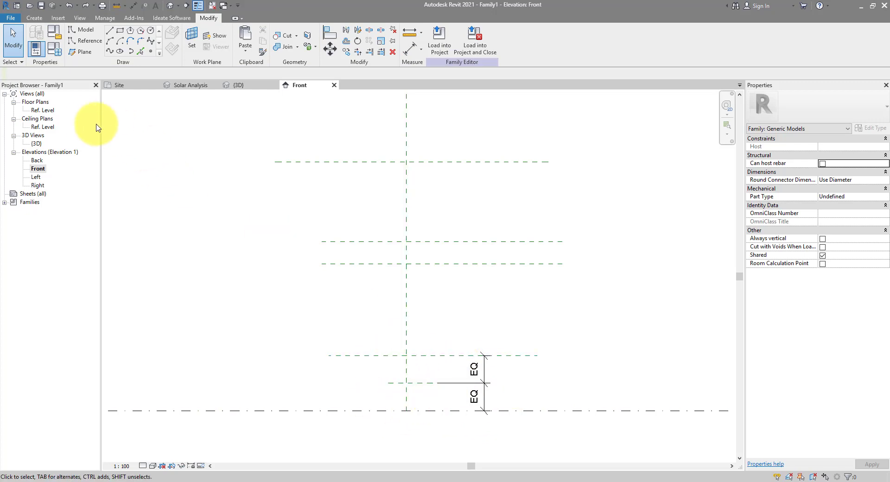
- In the Ref. Level floor plan, draw a model-line circle of radius 150 mm centred on the reference planes' intersection
double_click(42, 111)
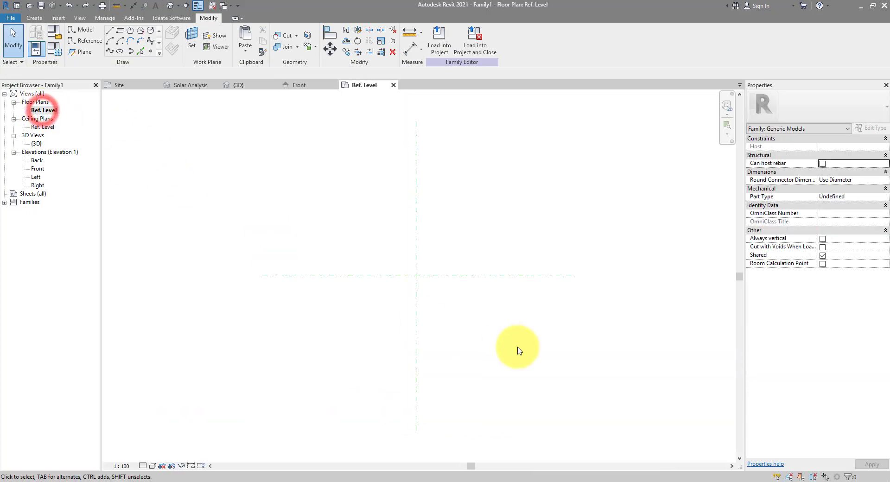
left_click(150, 32)
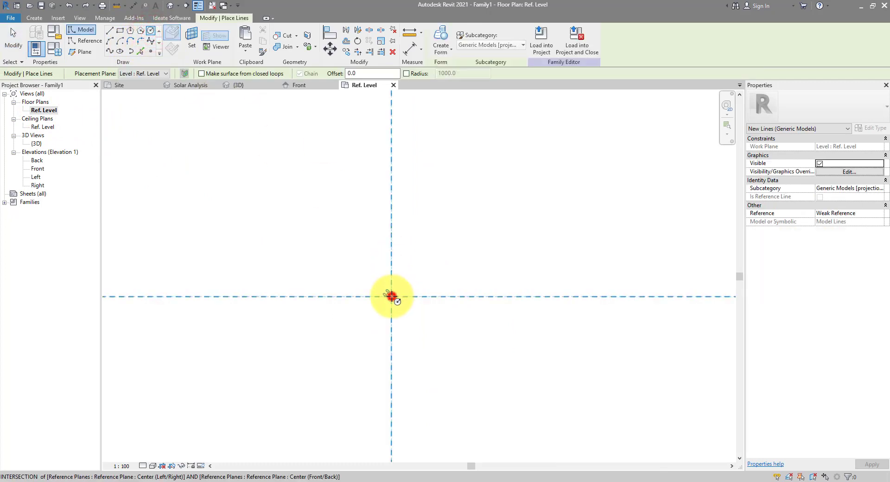
left_click(391, 295)
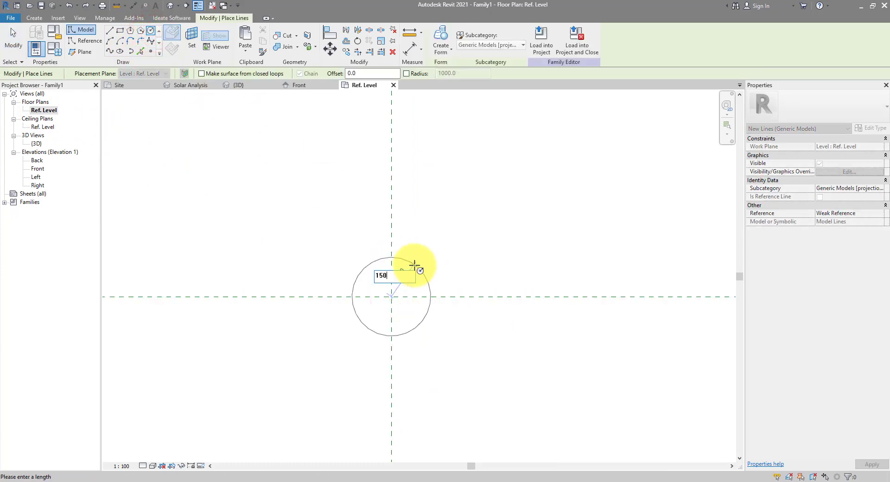
type("150")
key("Return")
key("Escape")
key("Escape")
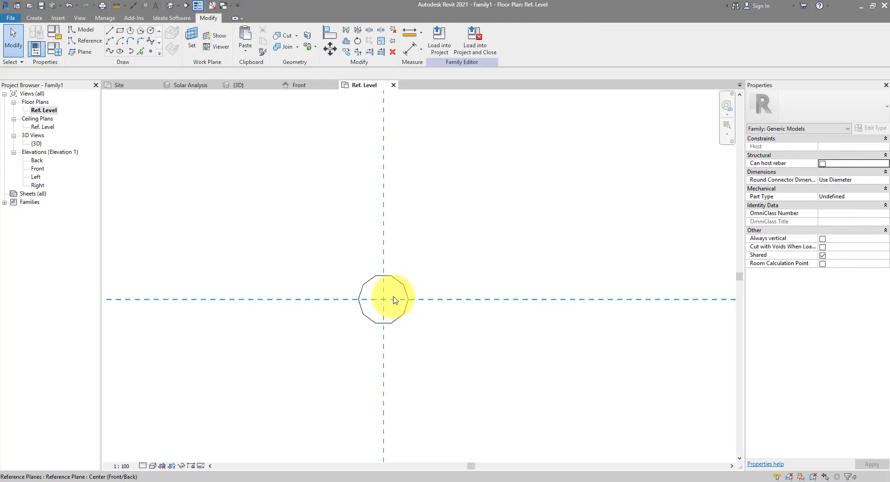
- Split the circle into two arcs at its upper and lower edges, just beside the vertical reference plane
scroll(392, 299, "up", 5)
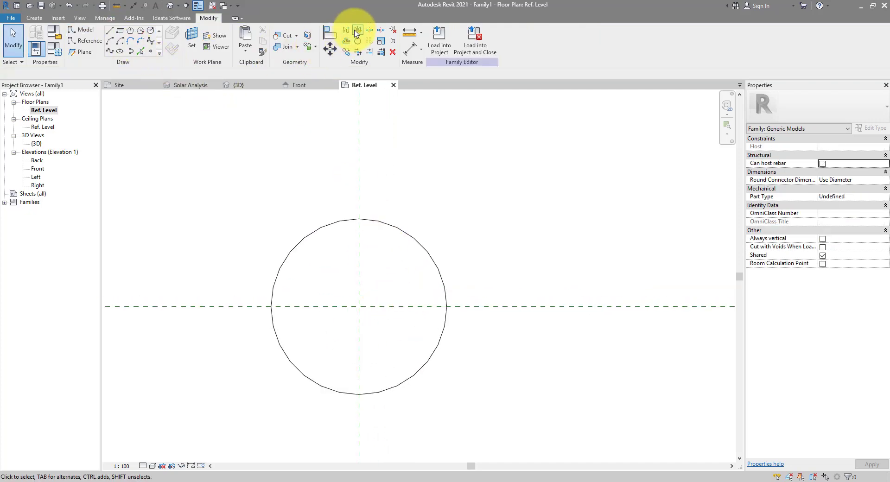
left_click(369, 30)
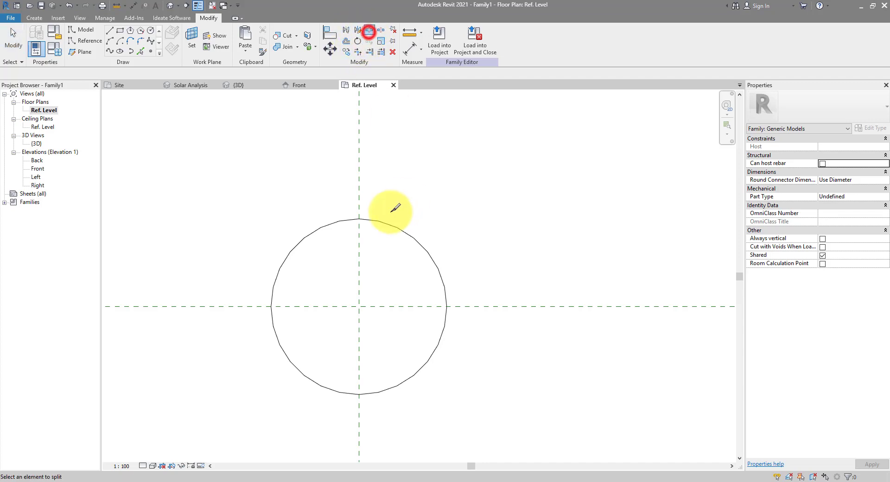
left_click(373, 220)
left_click(375, 391)
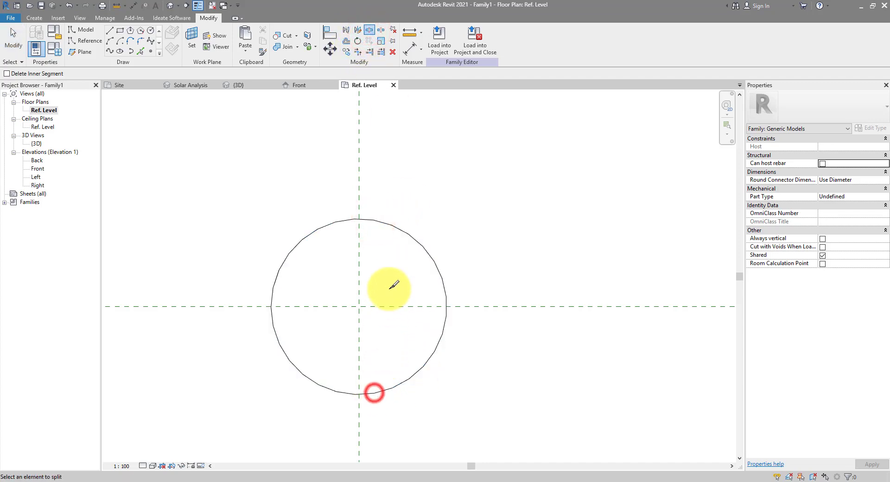
key("Escape")
- Move the upper and lower endpoints of both arcs onto the vertical centre reference plane to form two equal semicircles
left_click(345, 222)
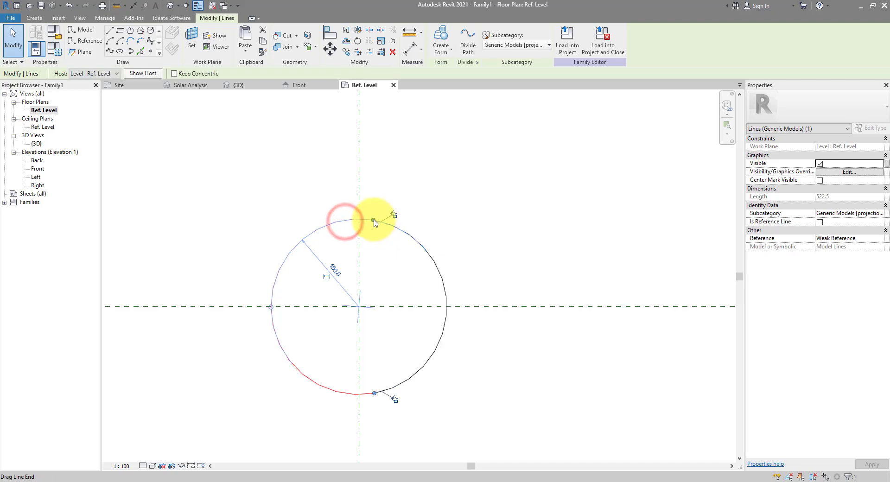
left_click_drag(373, 220, 359, 220)
left_click_drag(373, 393, 360, 394)
left_click(397, 230)
left_click_drag(373, 219, 359, 218)
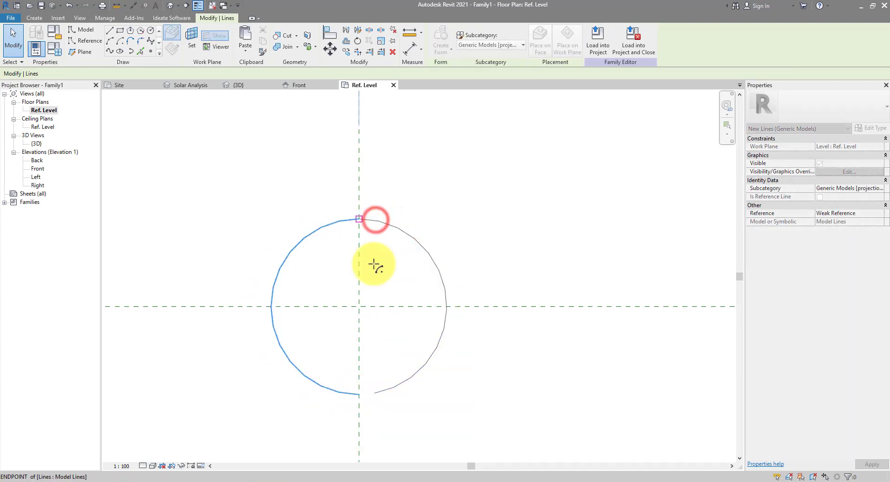
left_click_drag(374, 394, 358, 394)
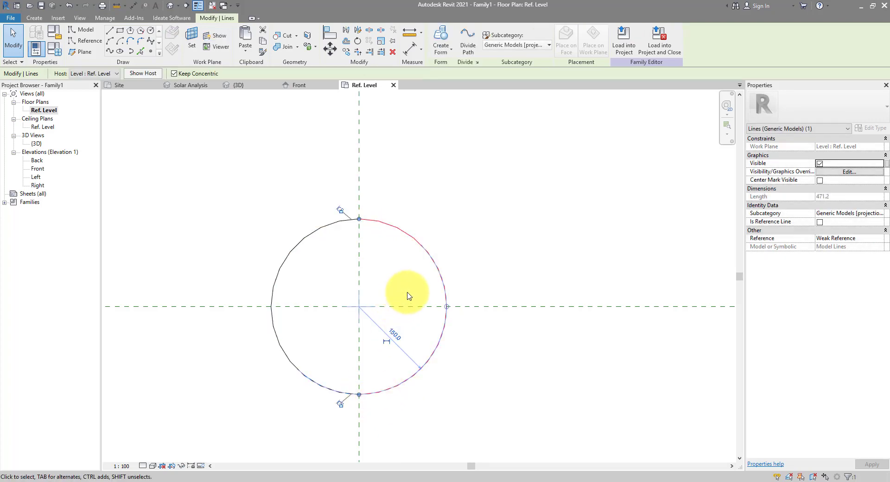
- Select the chain of both semicircles and convert them to reference lines
left_click(402, 277)
key("Tab")
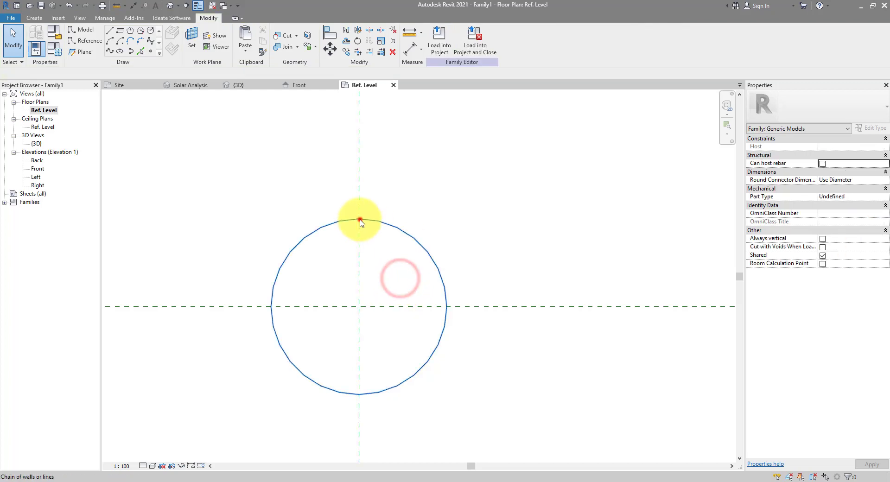
left_click(359, 219)
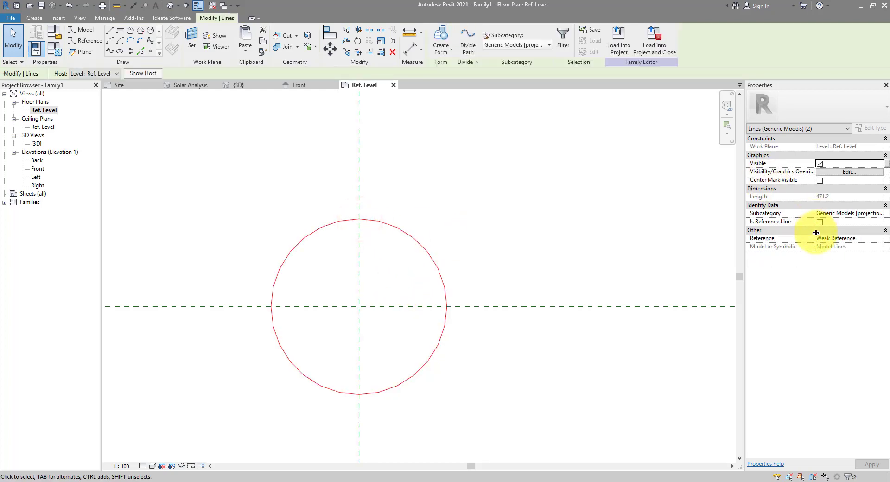
left_click(819, 222)
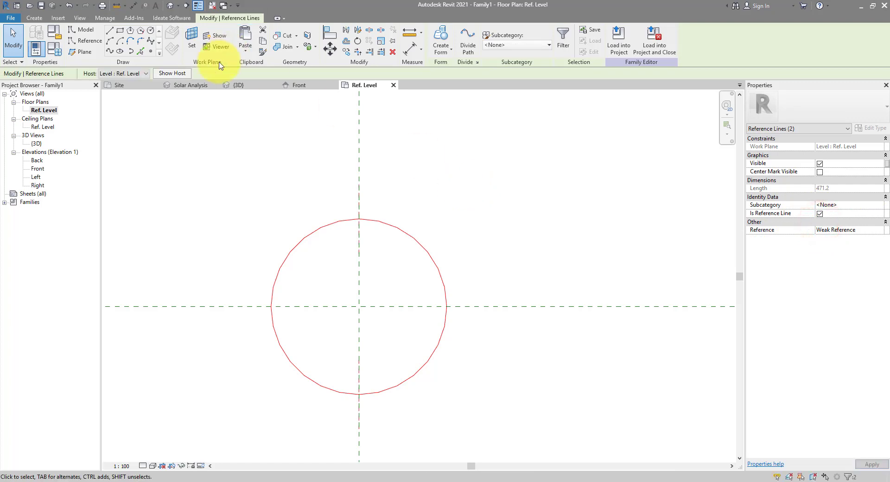
- In the Front elevation, name the lowest full-width reference plane Trunk top
double_click(37, 168)
left_click(436, 356)
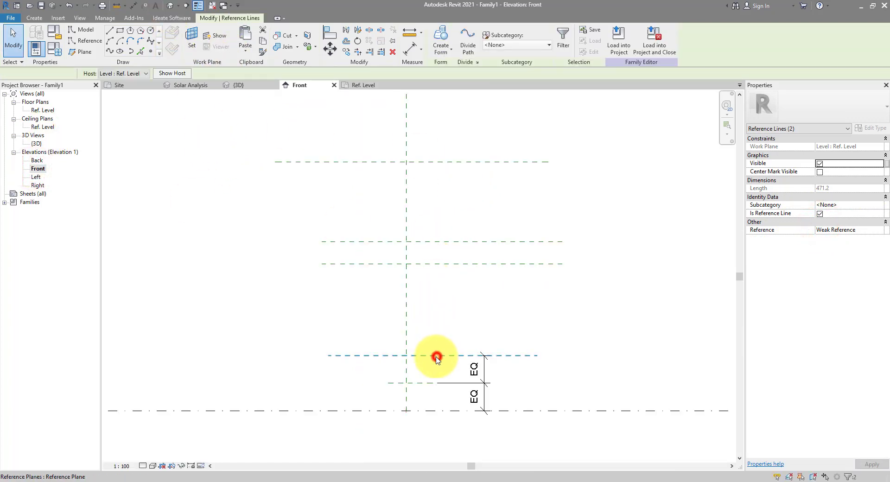
left_click(347, 351)
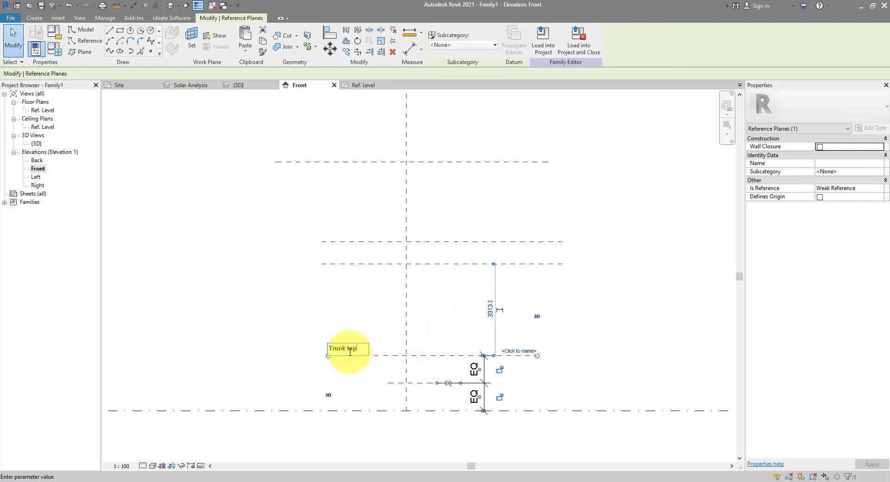
key("Return")
left_click(348, 313)
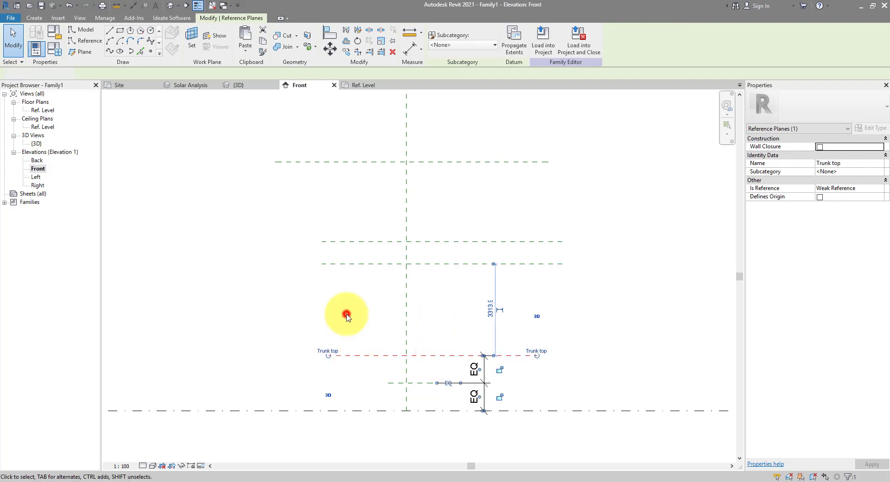
- In the 3D view, copy the reference-line circle, paste it aligned to the same place and host the copy on Trunk middle
left_click(170, 6)
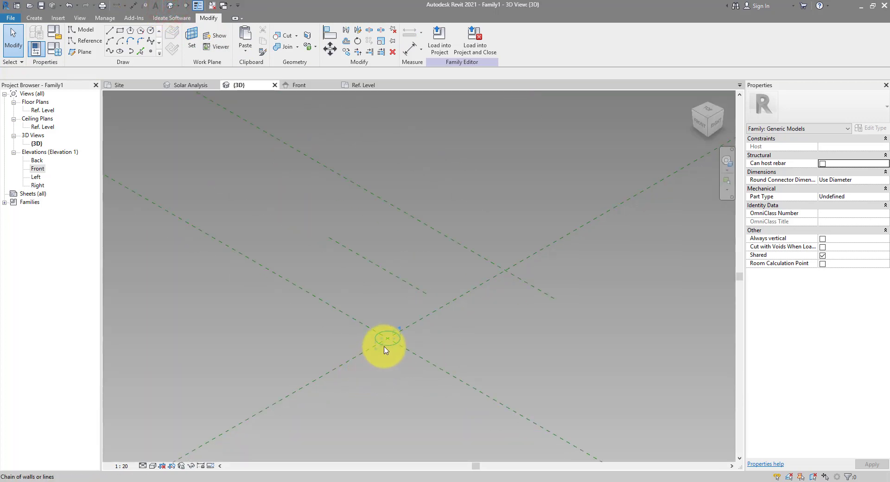
left_click(383, 346)
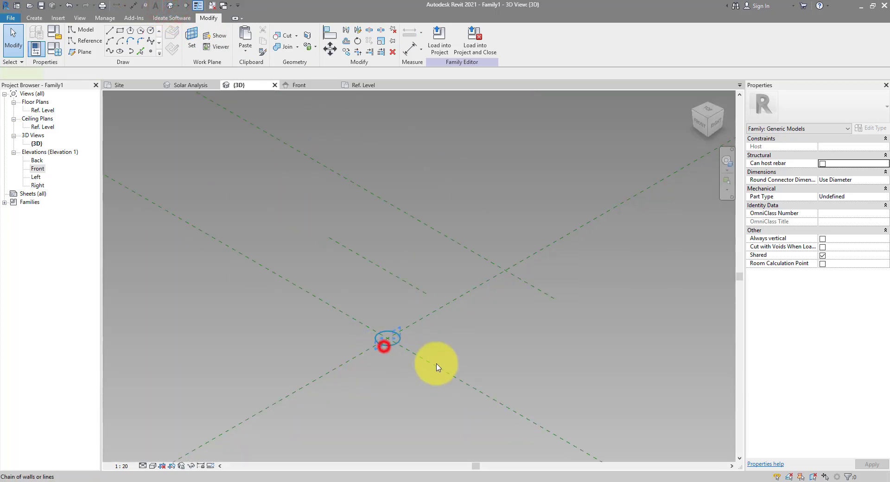
left_click(262, 41)
left_click(245, 46)
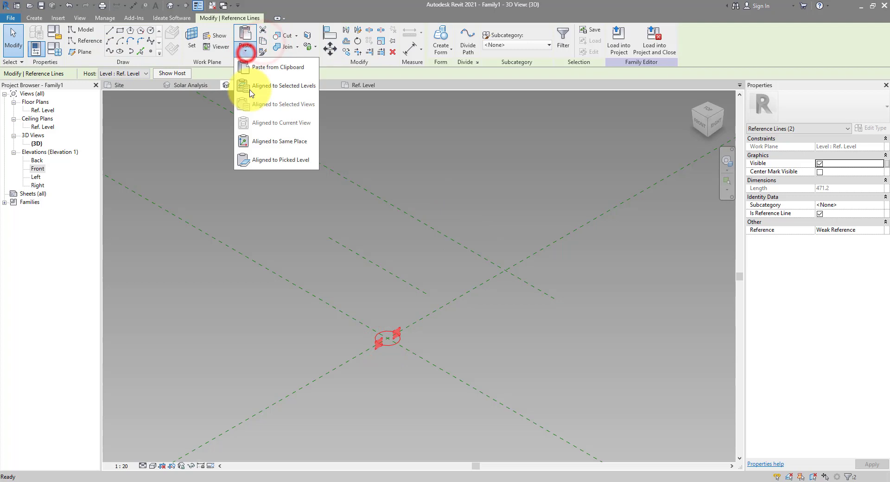
left_click(276, 140)
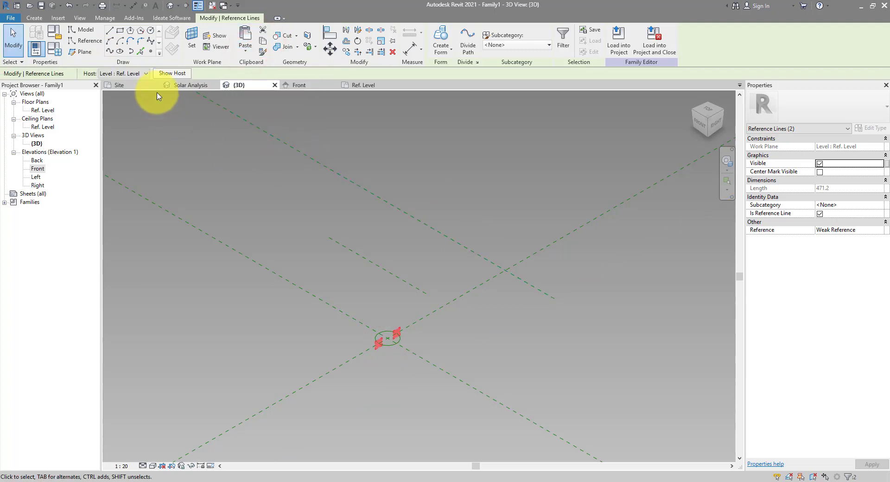
left_click(139, 73)
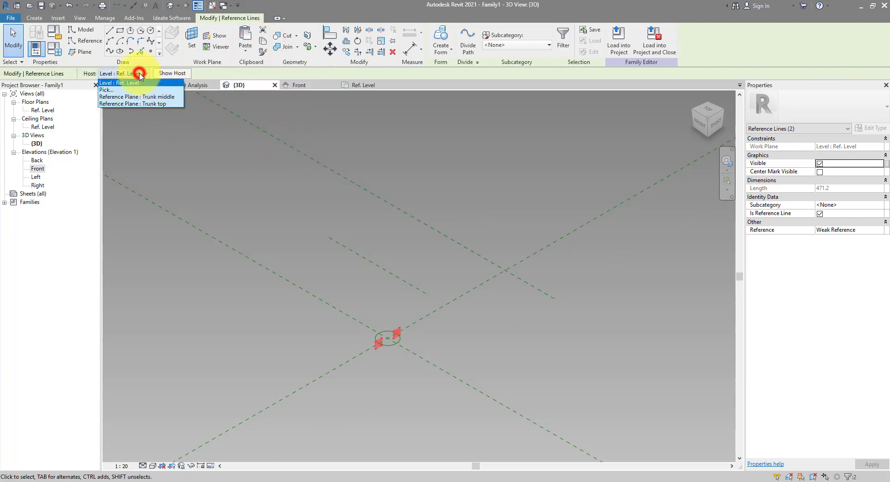
left_click(158, 97)
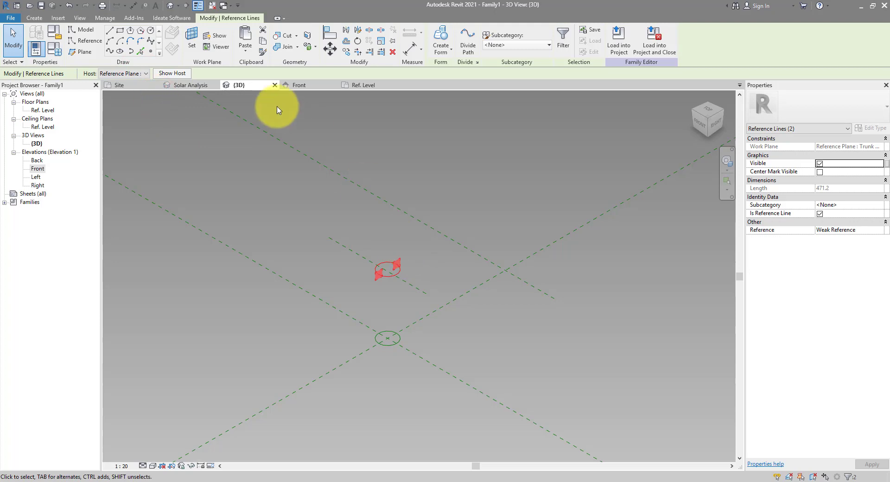
- Copy the Trunk middle circle, paste it aligned to the same place and host the new copy on Trunk top
left_click(262, 41)
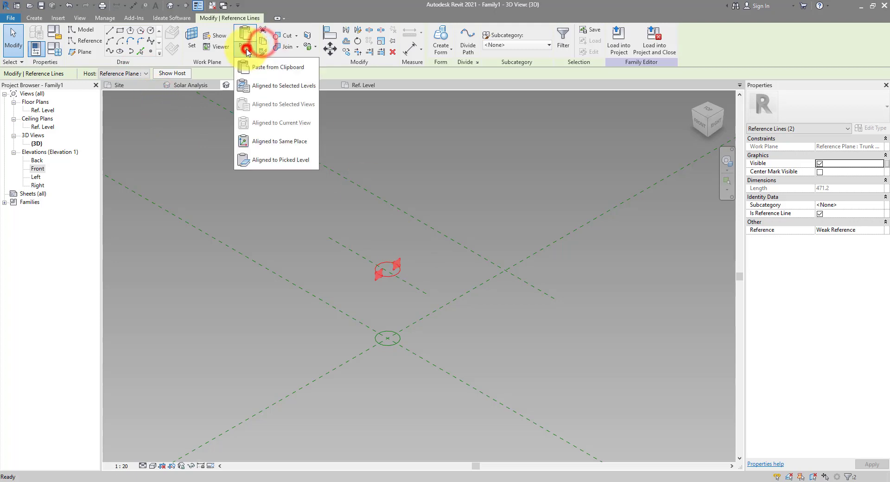
left_click(292, 141)
left_click(141, 74)
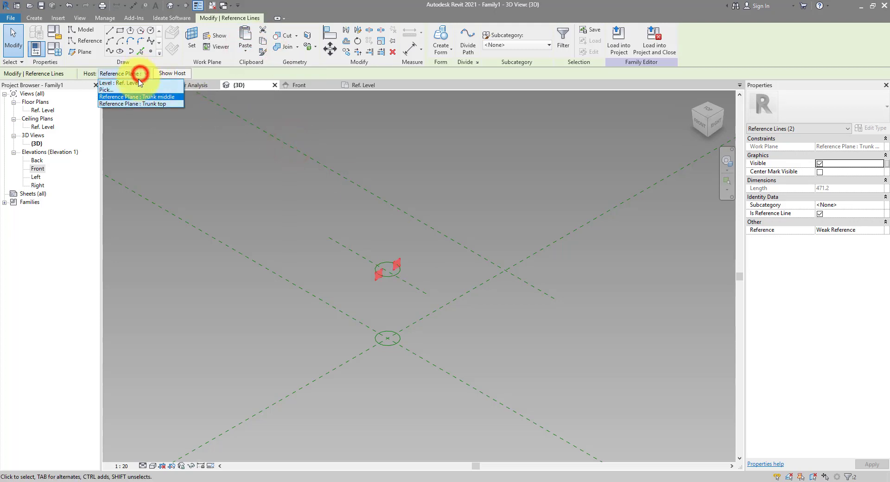
left_click(135, 103)
left_click(447, 186)
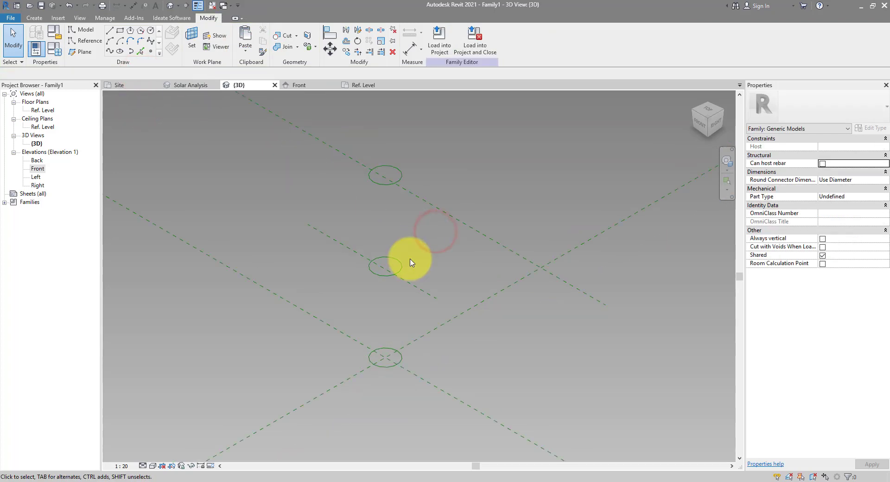
- Set the radius of the circle on the Trunk middle plane to 100 mm
left_click(397, 264)
scroll(391, 274, "up", 3)
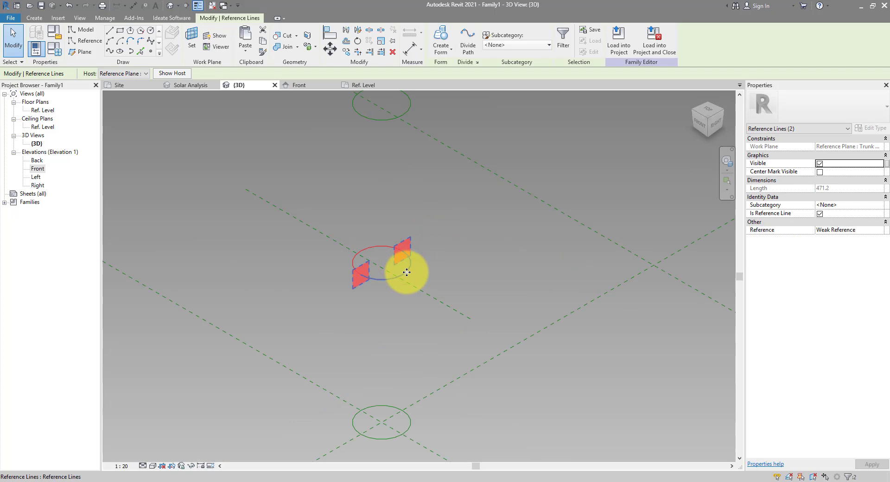
left_click(406, 272)
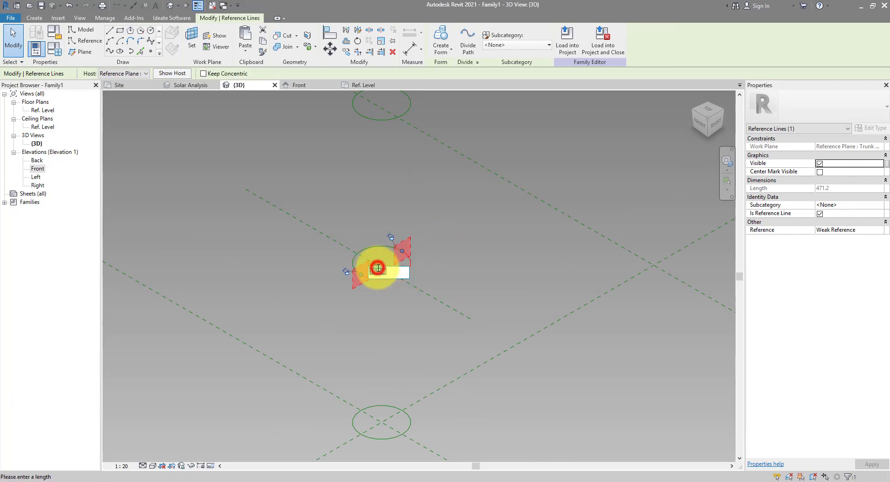
type("100")
key("Return")
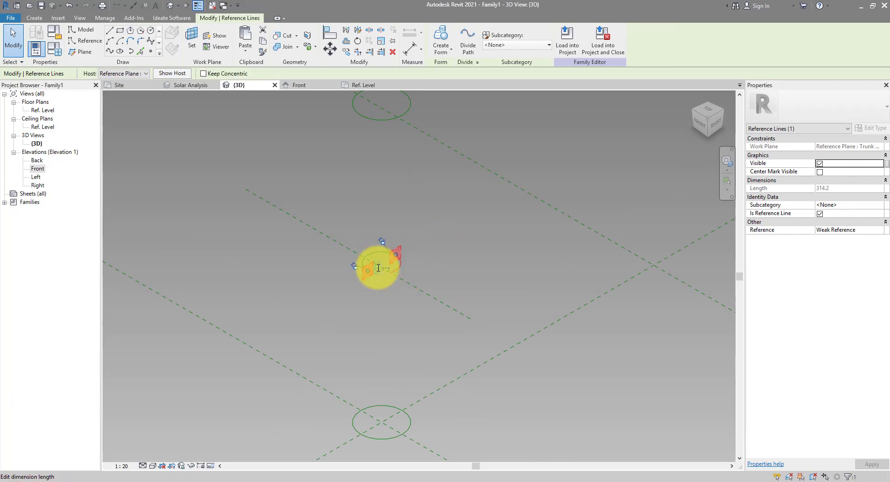
left_click(375, 285)
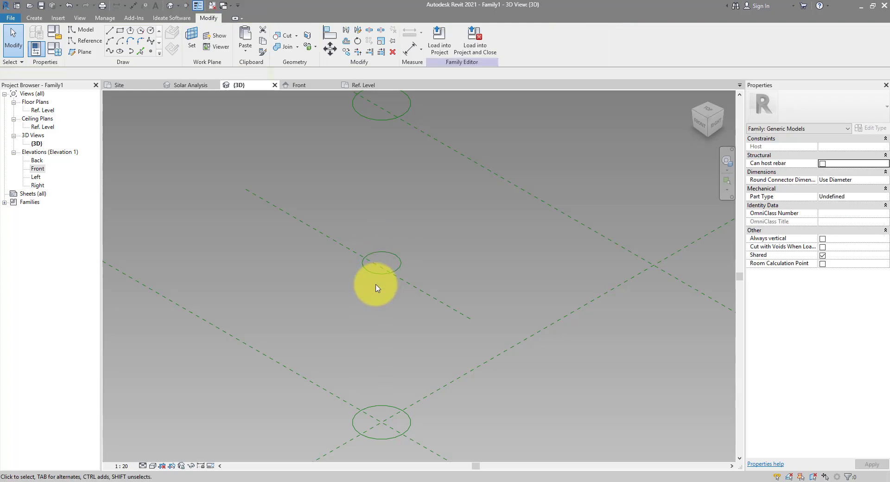
left_click(381, 234)
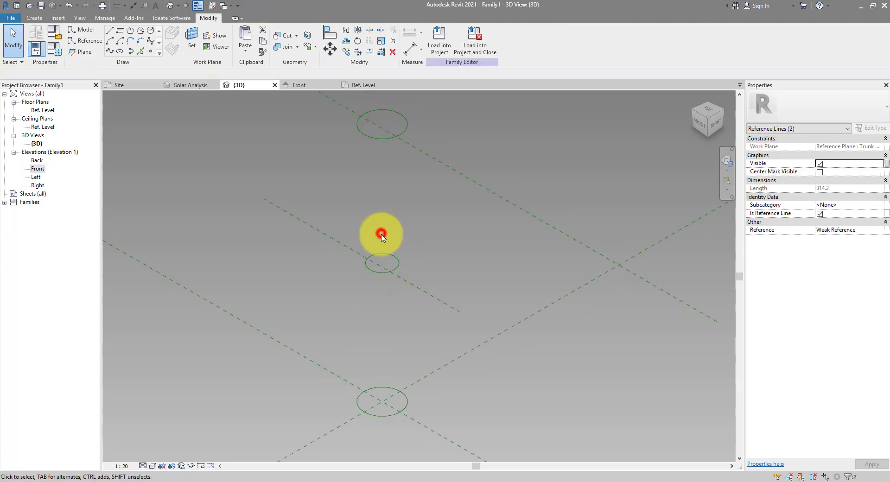
- Create a solid trunk form from the three reference-line circles
left_click_drag(346, 100, 441, 413)
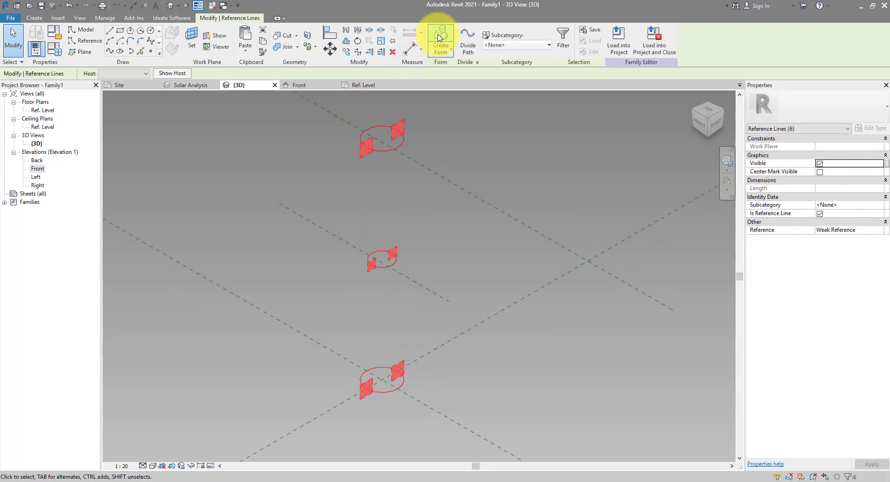
left_click(437, 36)
left_click(444, 204)
scroll(440, 245, "down", 2)
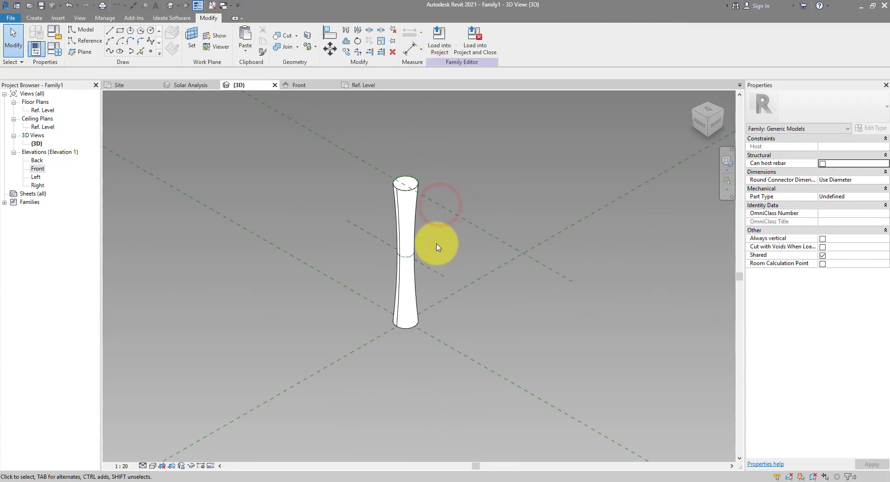
- Save the family as Goodtree in the RVT Files folder
key("ctrl+s")
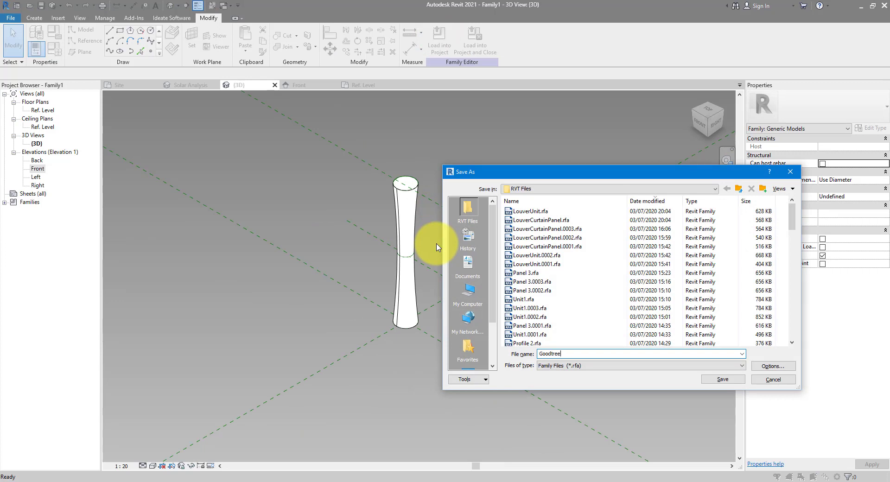
key("Return")
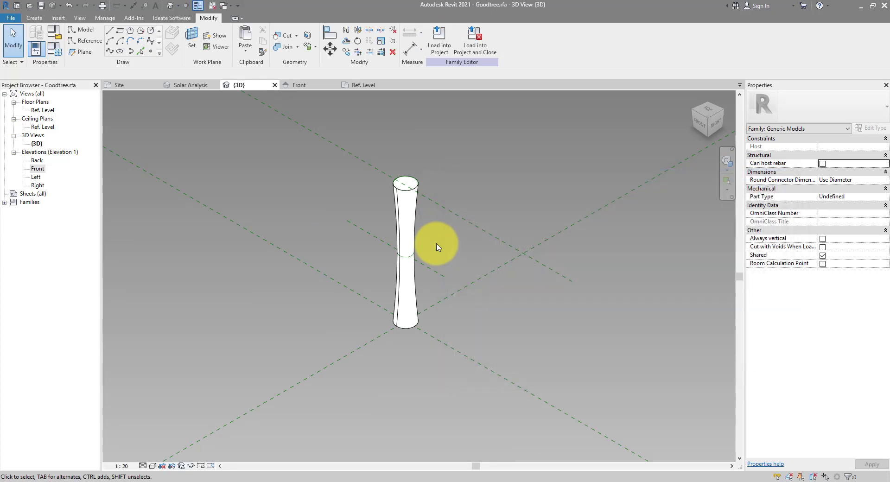
- Name the two closely spaced reference planes above the trunk crown middle 1 for the lower and crown middle 2 for the upper
scroll(436, 247, "down", 2)
middle_click_drag(463, 194, 484, 338)
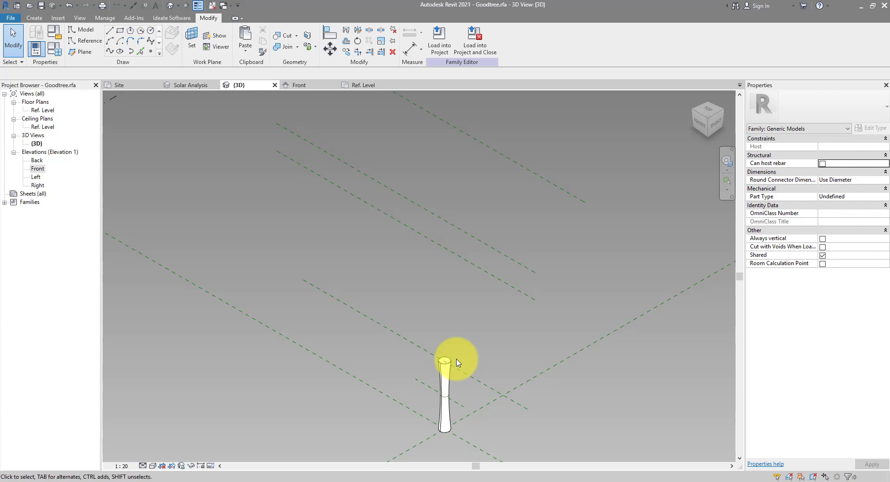
left_click(416, 230)
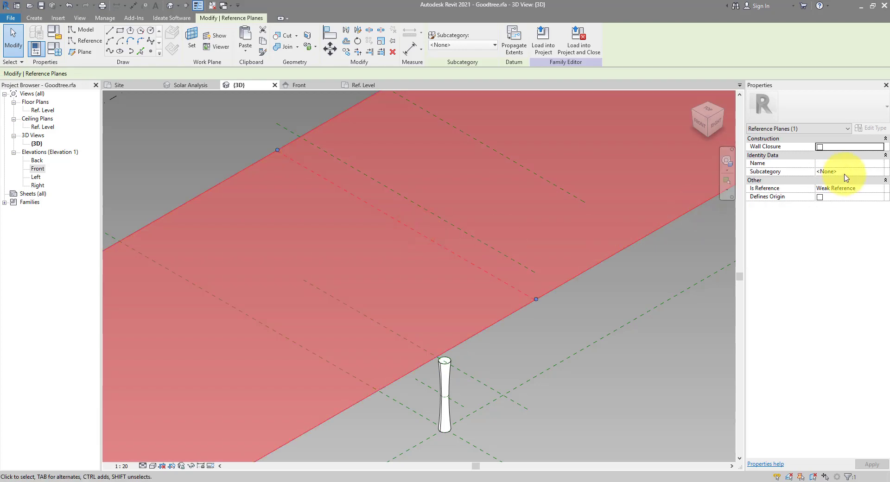
left_click(834, 164)
type("crown middle 1")
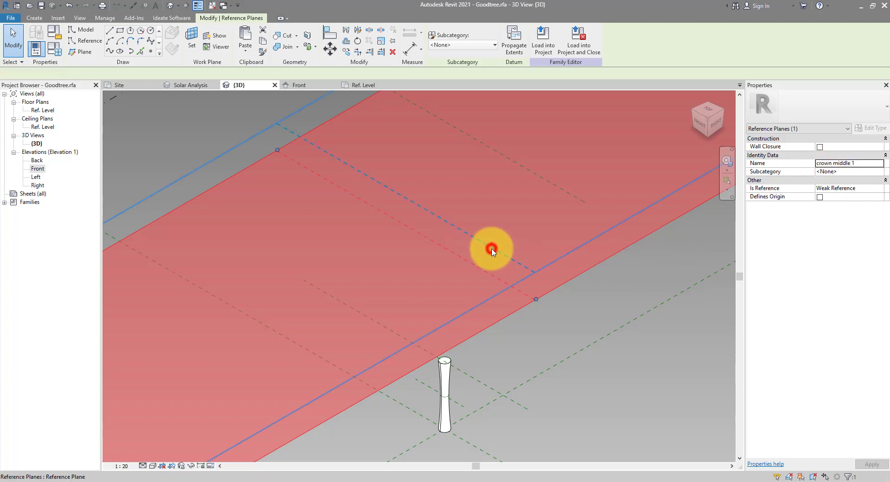
left_click(493, 251)
left_click(830, 164)
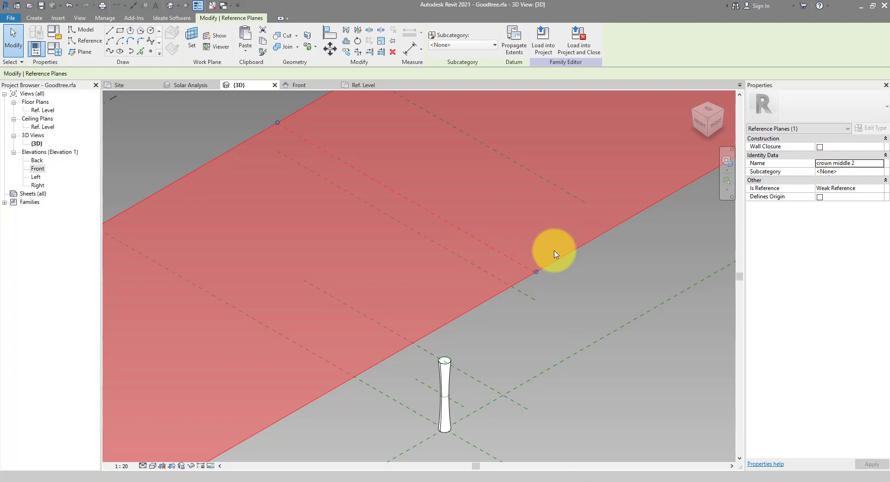
- Name the highest reference plane above the trunk crown top
scroll(552, 231, "down", 3)
left_click(426, 177)
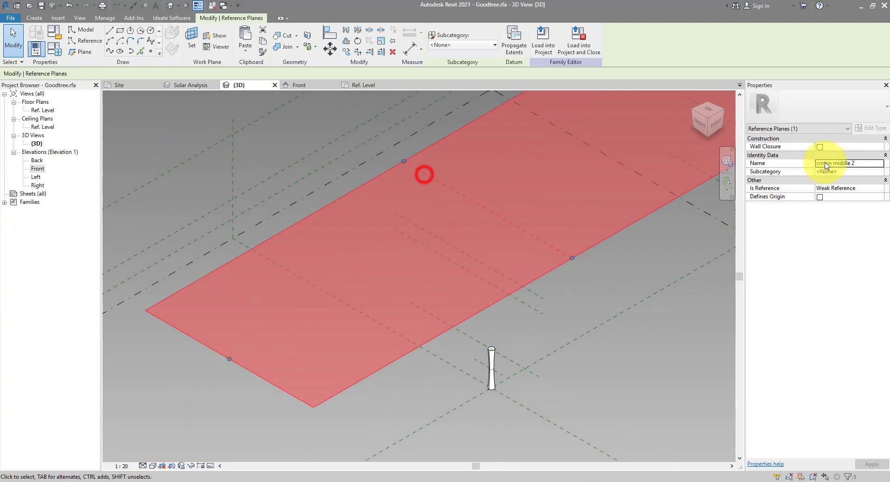
left_click(848, 163)
type("crown top")
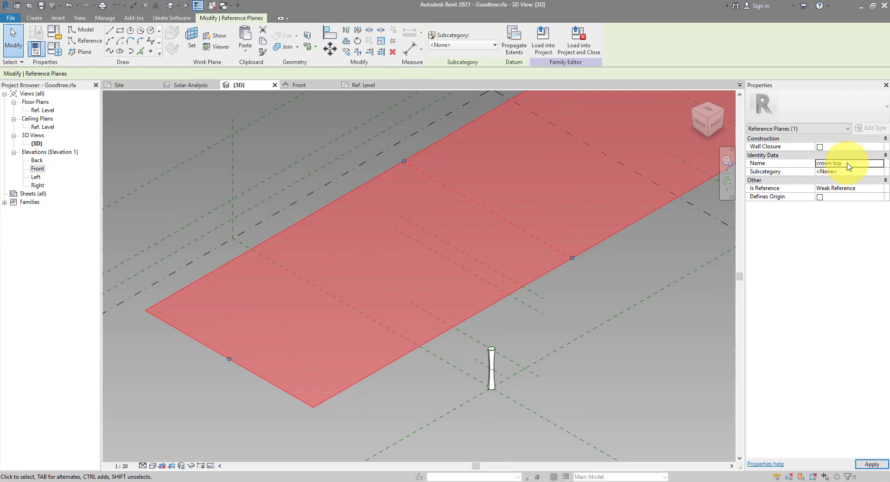
left_click(634, 259)
- In the Ref. Level floor plan, set the work plane to the reference plane crown middle 1
double_click(50, 111)
scroll(470, 320, "down", 5)
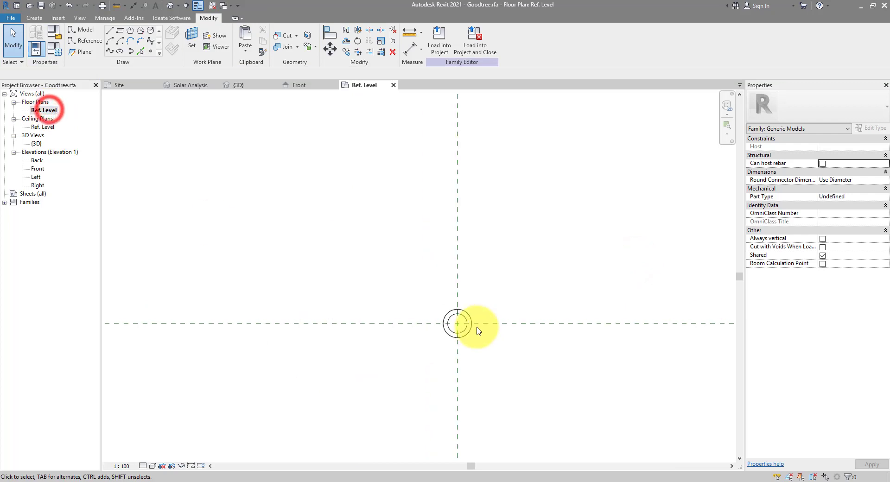
middle_click_drag(471, 320, 432, 297)
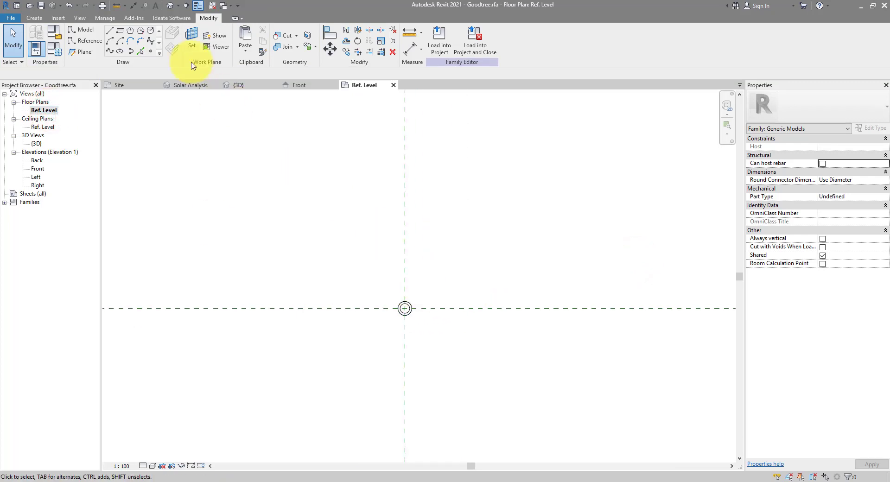
left_click(191, 40)
left_click(467, 217)
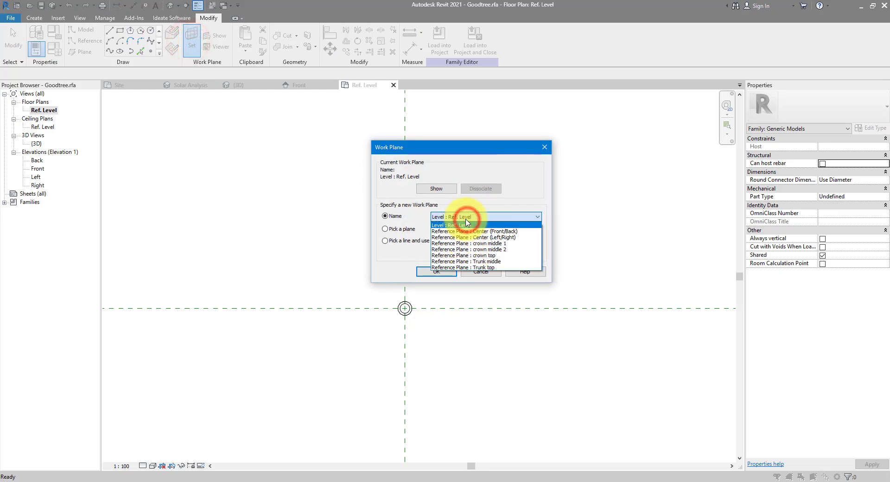
left_click(514, 242)
left_click(436, 271)
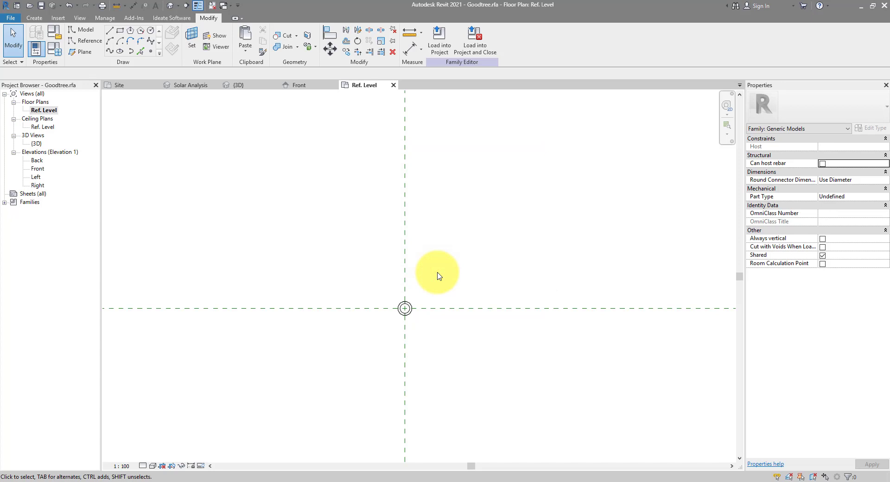
left_click(119, 52)
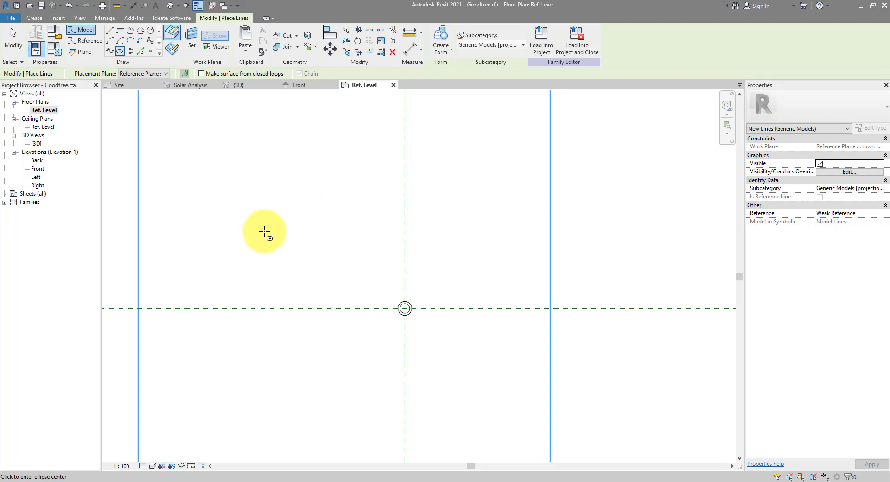
key("Escape")
key("Escape")
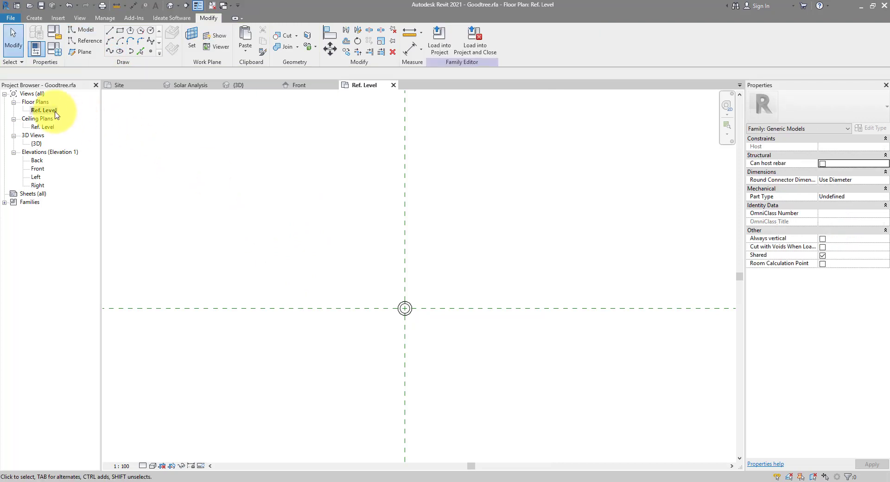
- Set the Ref. Level plan's view range to a cut plane offset of 10000 and a top offset of 11000
left_click(49, 111)
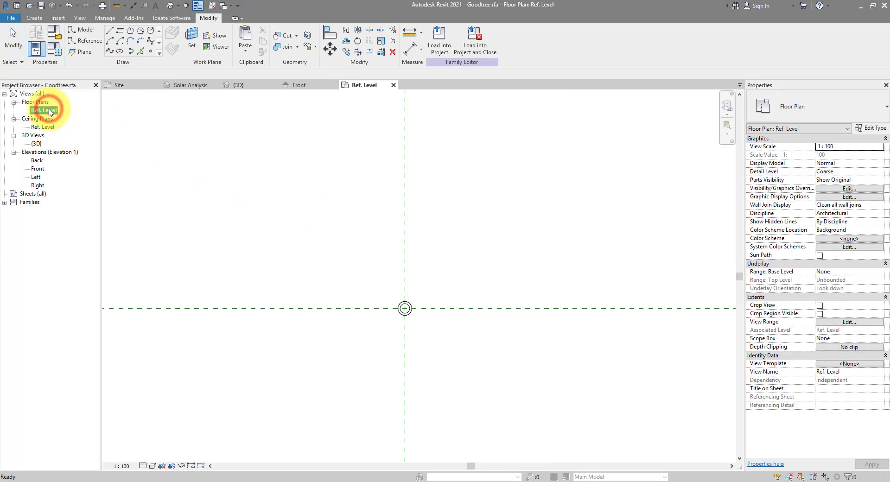
left_click(825, 322)
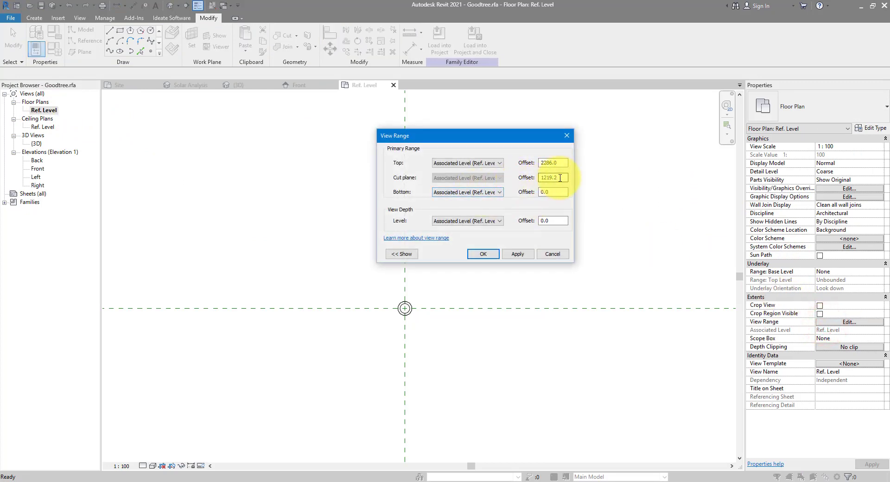
left_click_drag(558, 177, 529, 174)
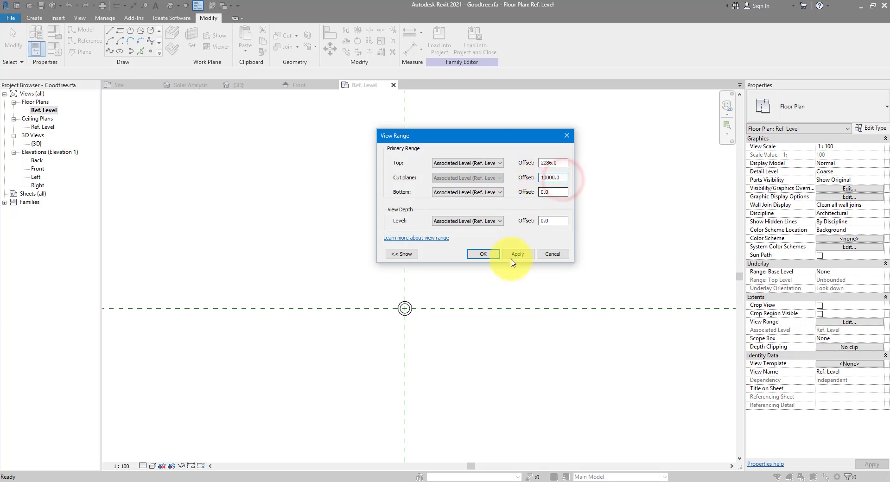
left_click(482, 254)
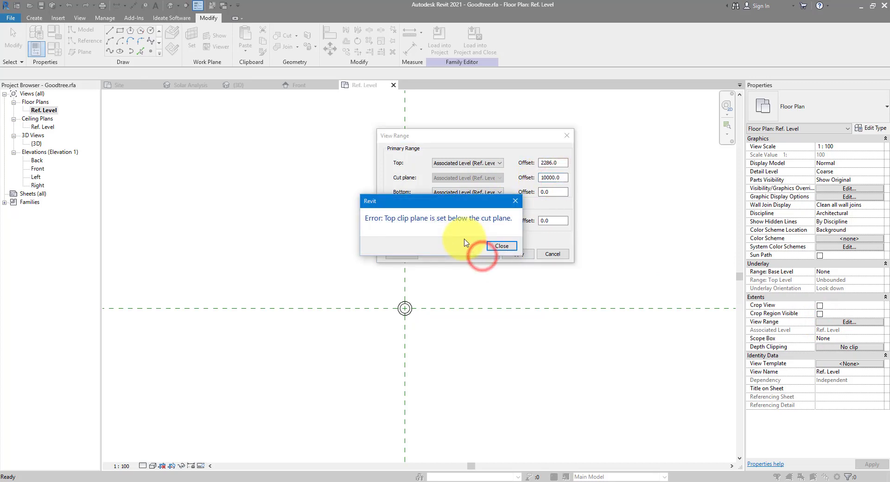
left_click(501, 245)
left_click(487, 193)
left_click(485, 191)
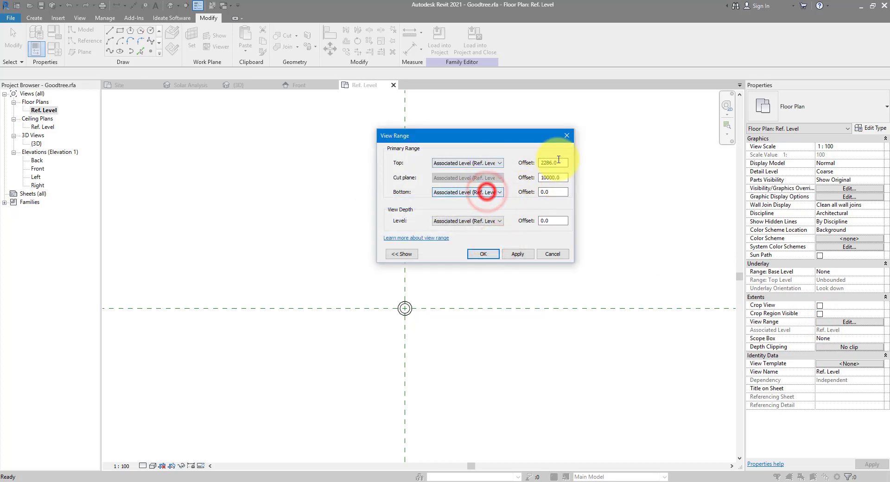
double_click(556, 162)
type("1")
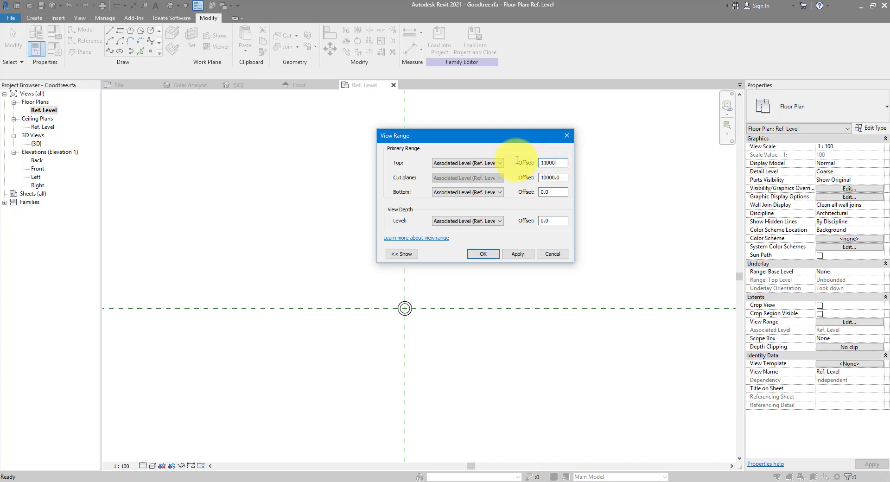
type("1000")
left_click(482, 254)
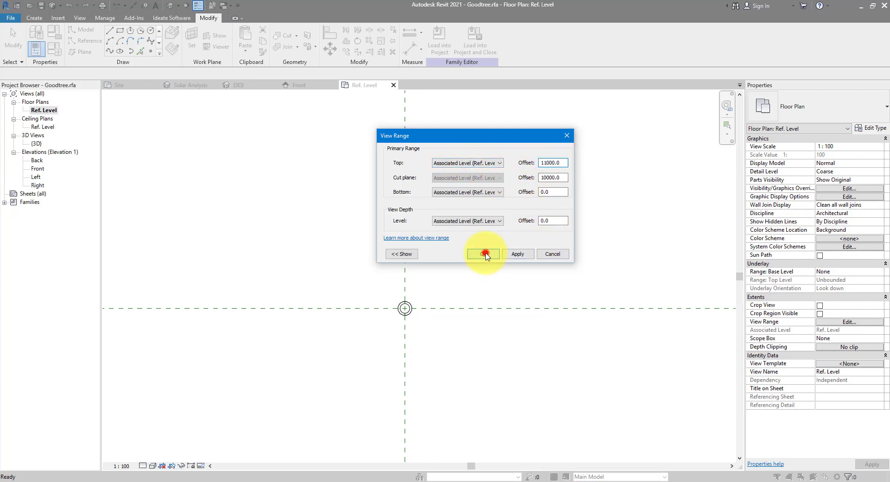
- Draw a model-line ellipse on crown middle 1, up and left of the trunk, with semi-axes of about 1900 and 1200 mm
left_click(192, 39)
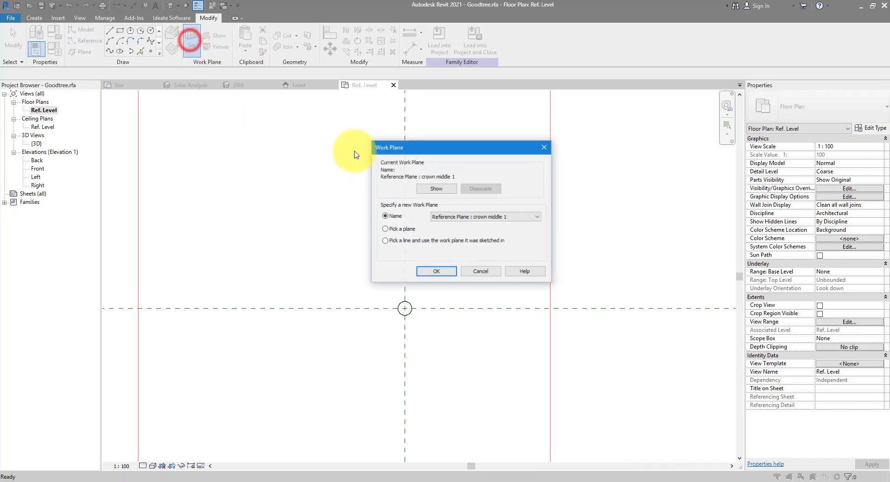
left_click(447, 273)
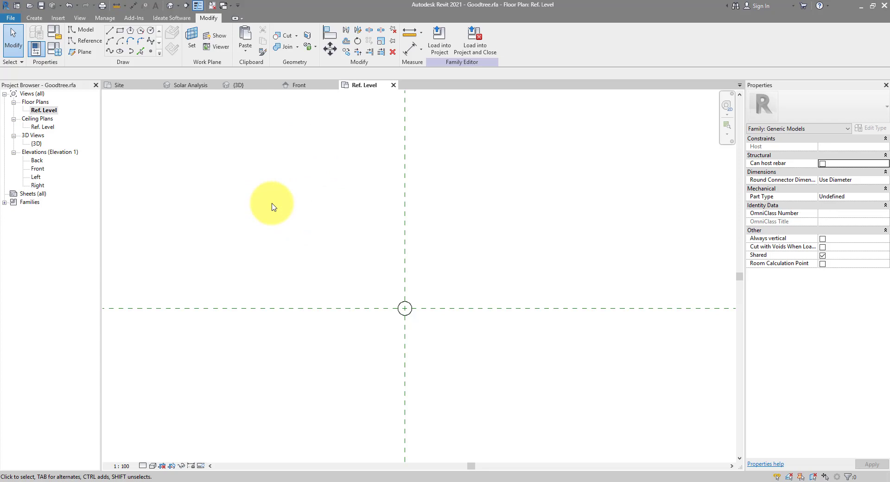
left_click(119, 51)
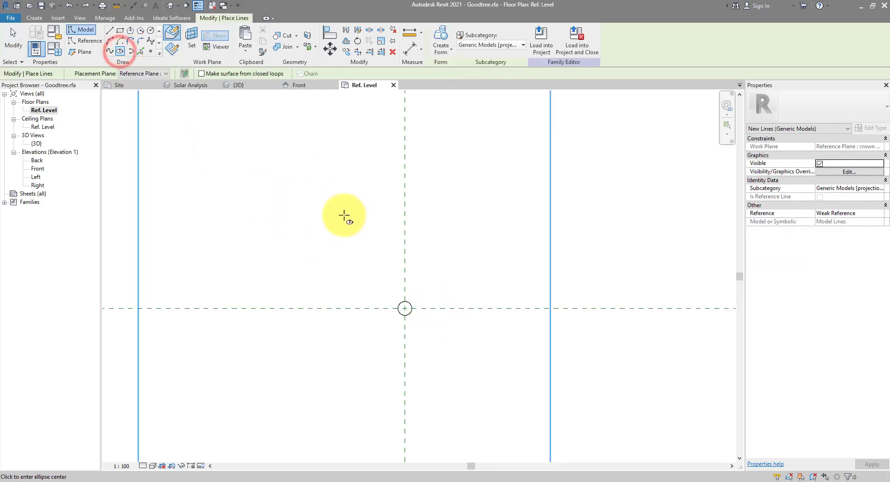
left_click(274, 224)
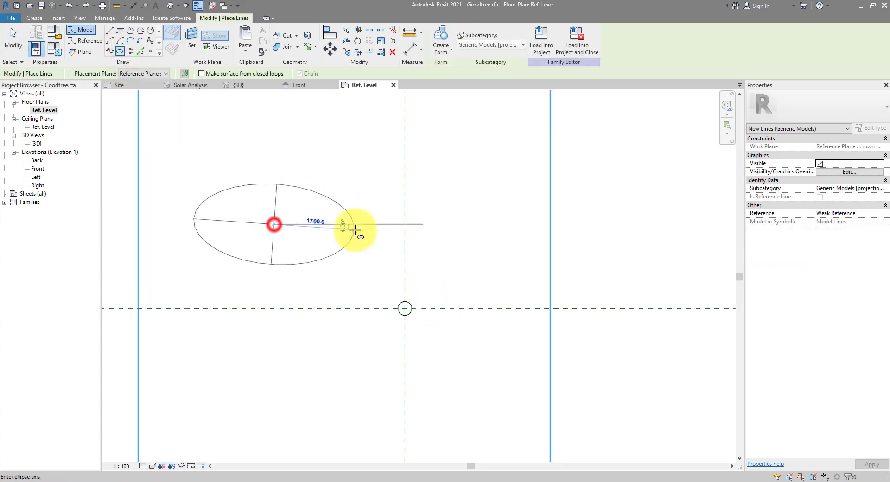
left_click(362, 225)
left_click(294, 168)
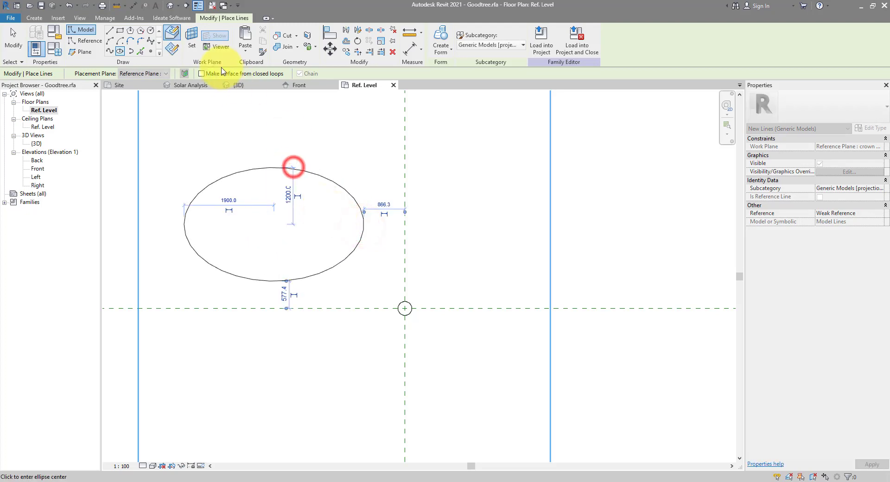
- Split the ellipse near its top and left extremes and delete the larger lower-right piece
left_click(369, 30)
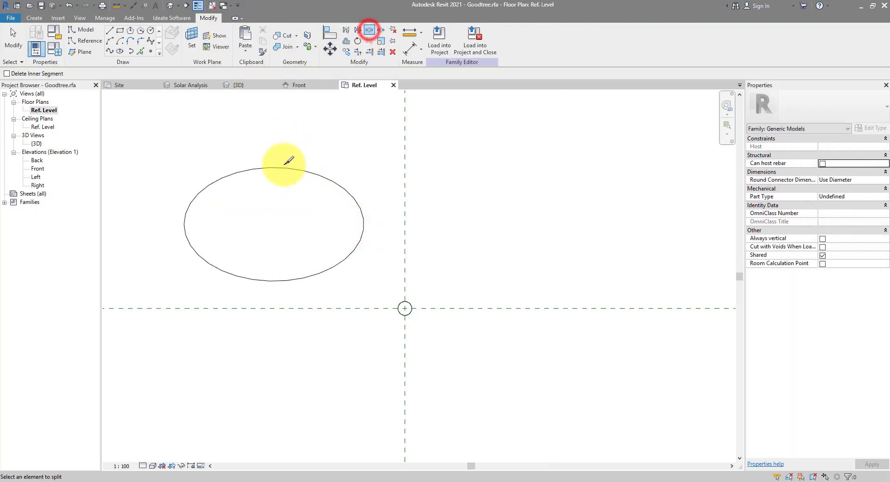
left_click(293, 168)
left_click(191, 240)
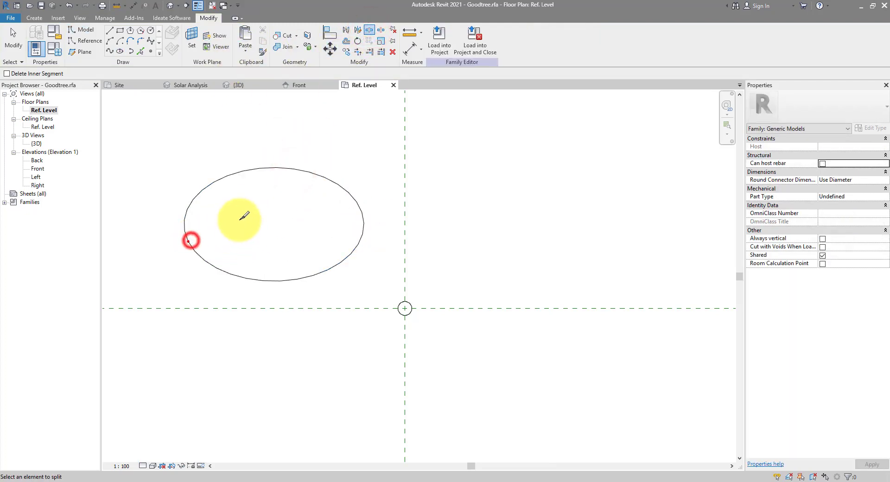
key("Escape")
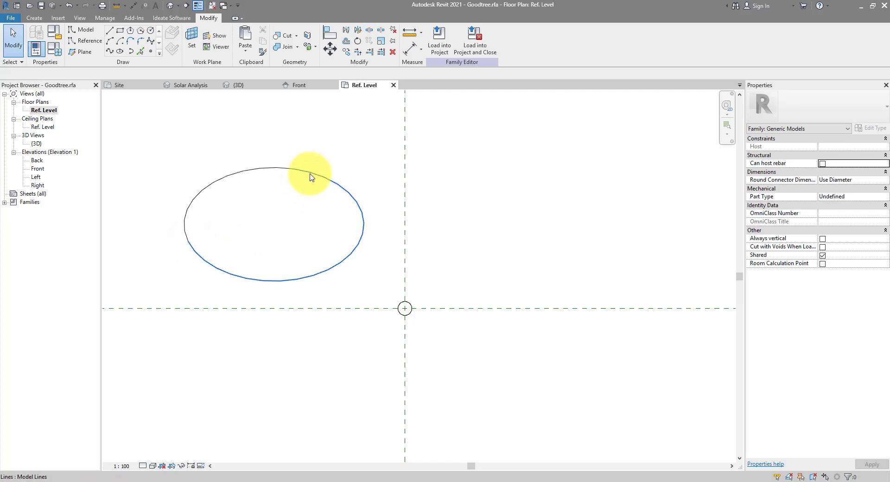
left_click(310, 175)
key("Delete")
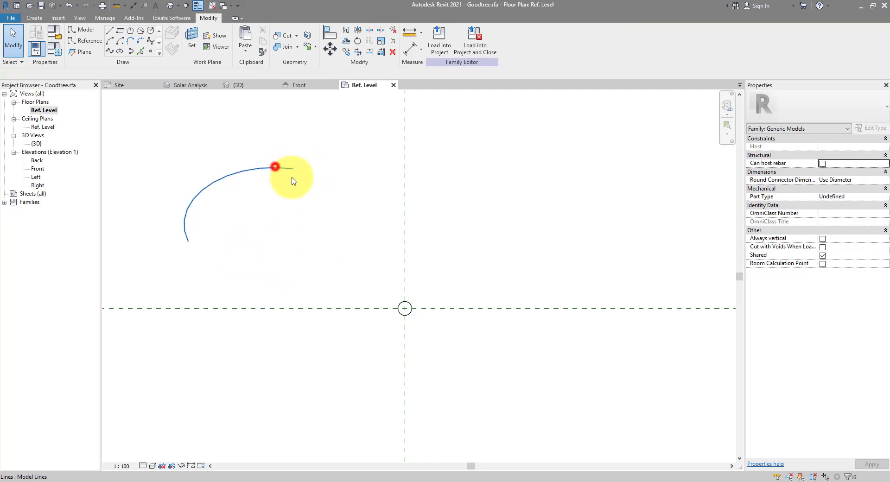
- Trim the remaining arc's ends to the ellipse's top and left quadrant points and make its center mark visible
mouse_move(273, 167)
left_mouse_down()
mouse_move(294, 172)
mouse_move(274, 168)
left_mouse_up()
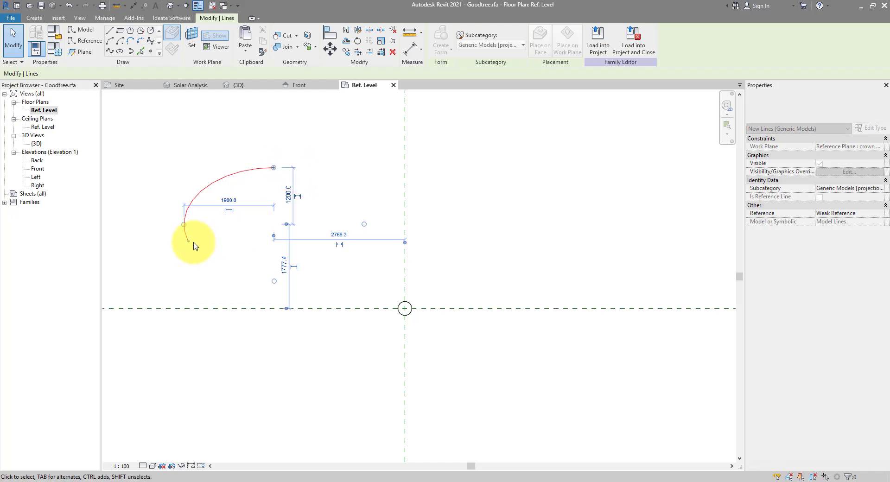
left_click_drag(189, 242, 184, 224)
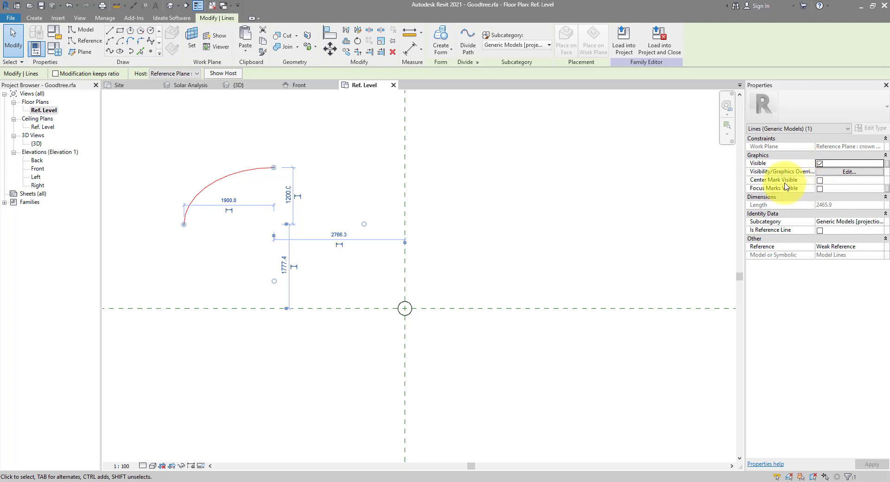
left_click(819, 180)
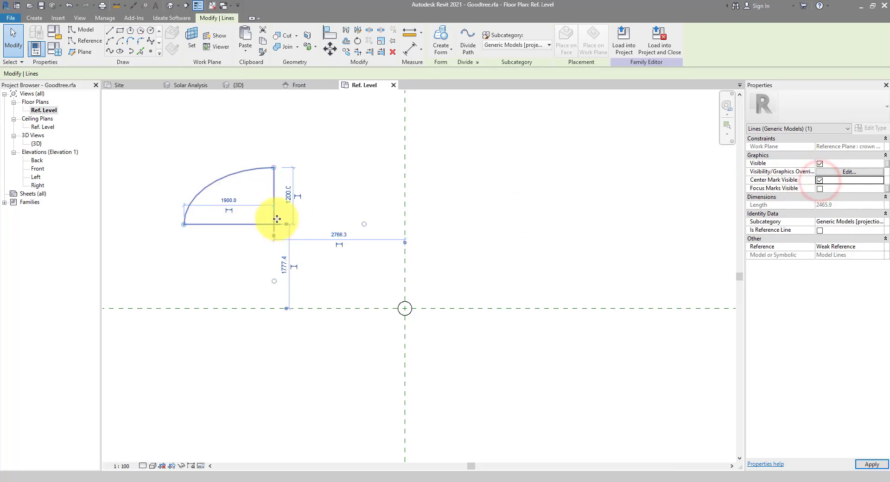
left_click(318, 208)
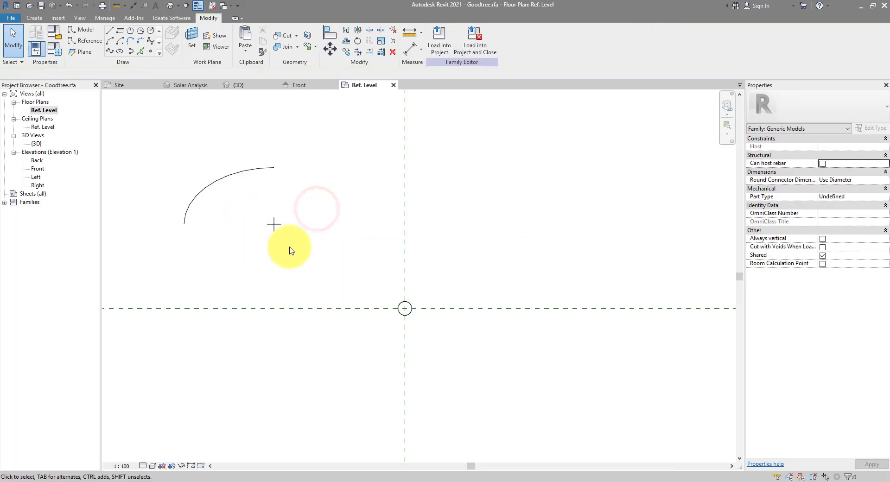
- Align the quarter ellipse's center mark to the Center (Left/Right) reference plane and lock the alignment
left_click(330, 33)
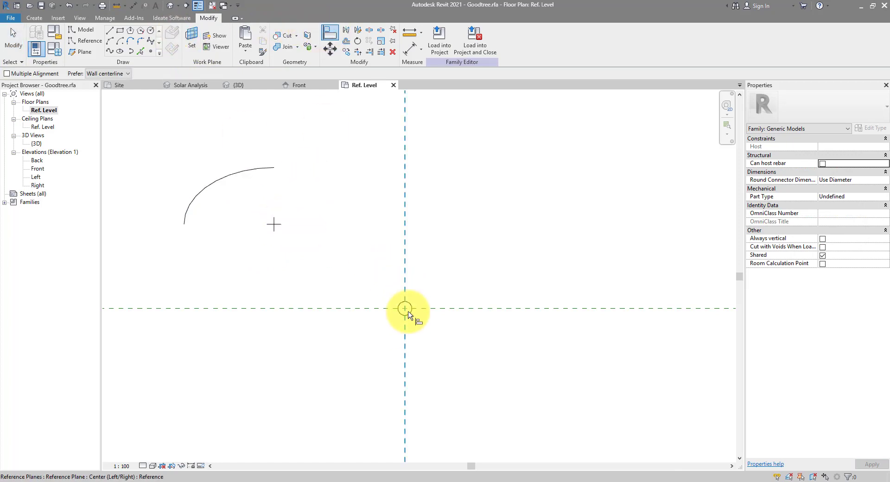
left_click(406, 176)
left_click(275, 224)
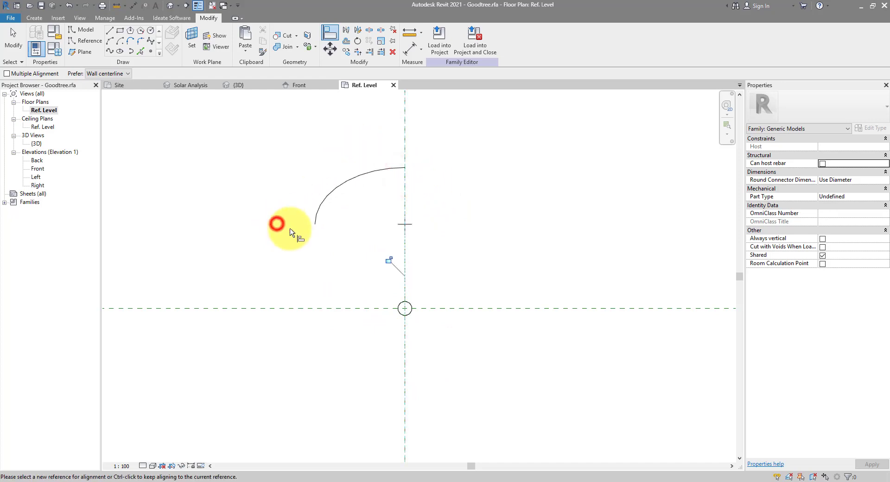
left_click(388, 260)
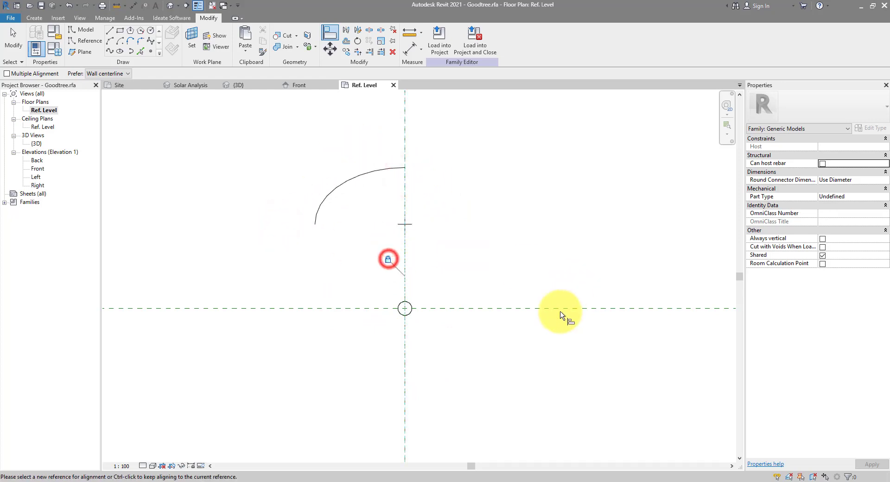
- Align the quarter ellipse's center mark to the horizontal center reference plane through the trunk and lock the alignment
left_click(404, 224)
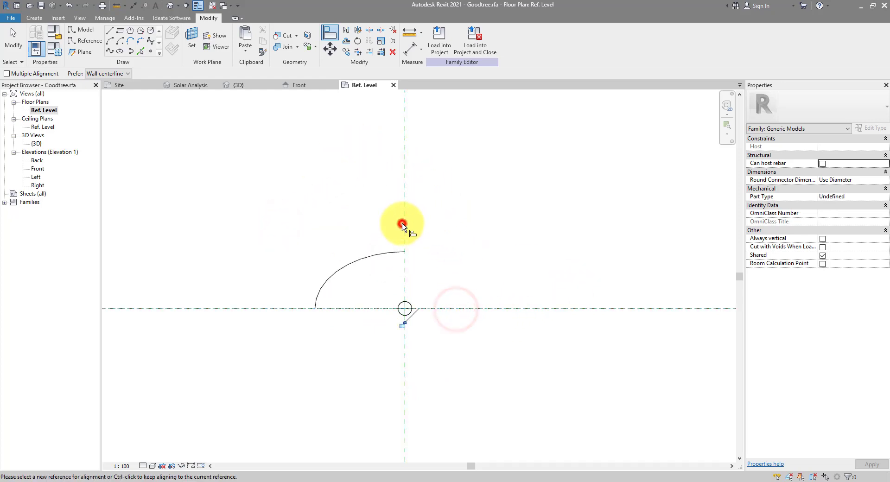
left_click(403, 325)
key("Escape")
key("Escape")
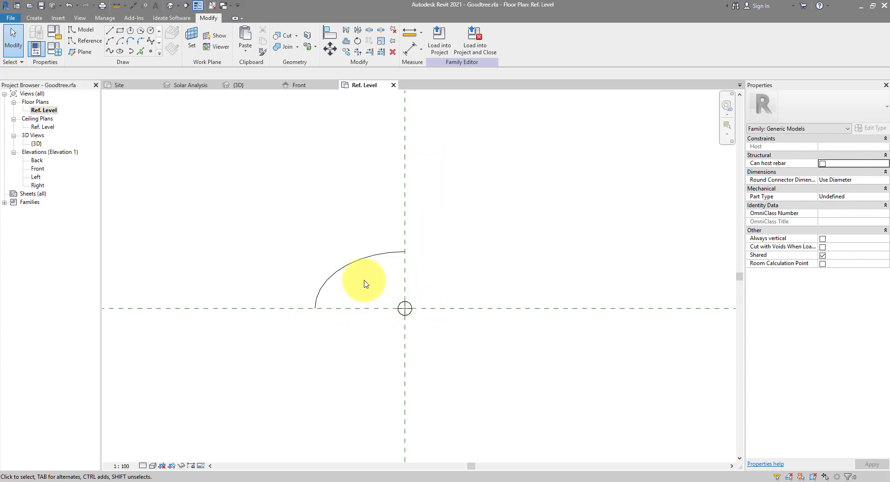
- Dimension the horizontal distance from the Center (Left/Right) reference plane to the quarter ellipse's left endpoint, placing it above the arc
left_click(133, 6)
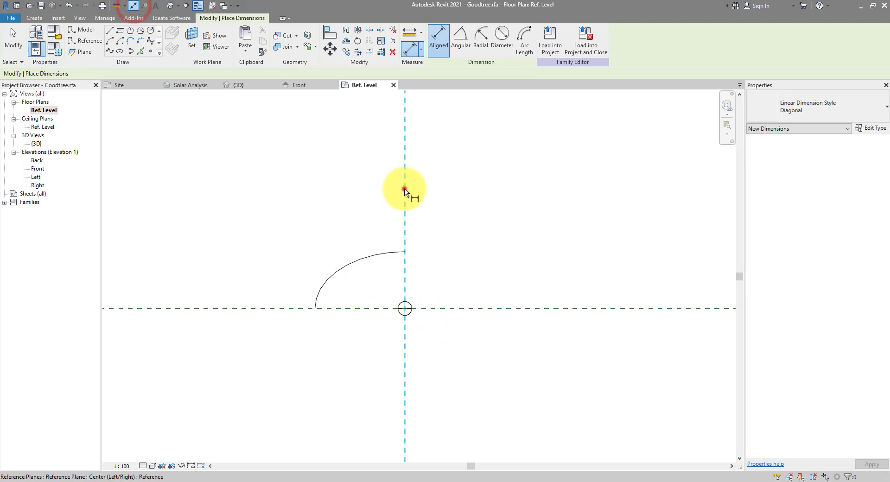
left_click(405, 189)
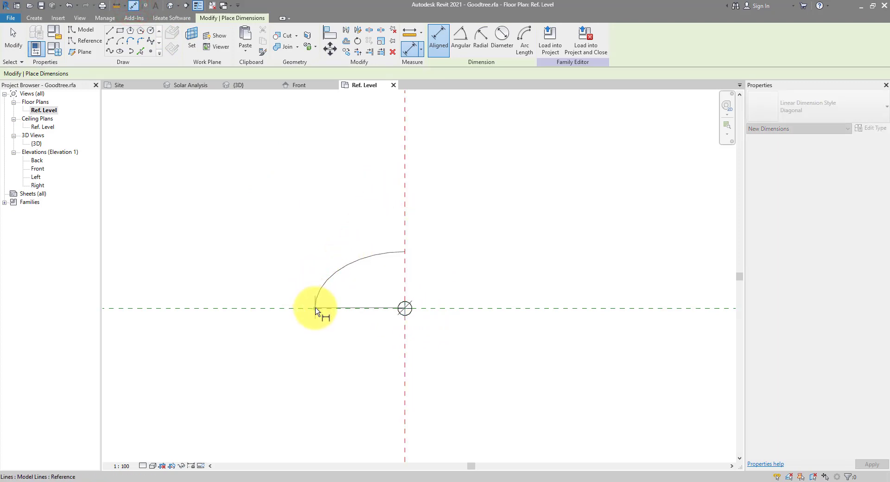
left_click(315, 308)
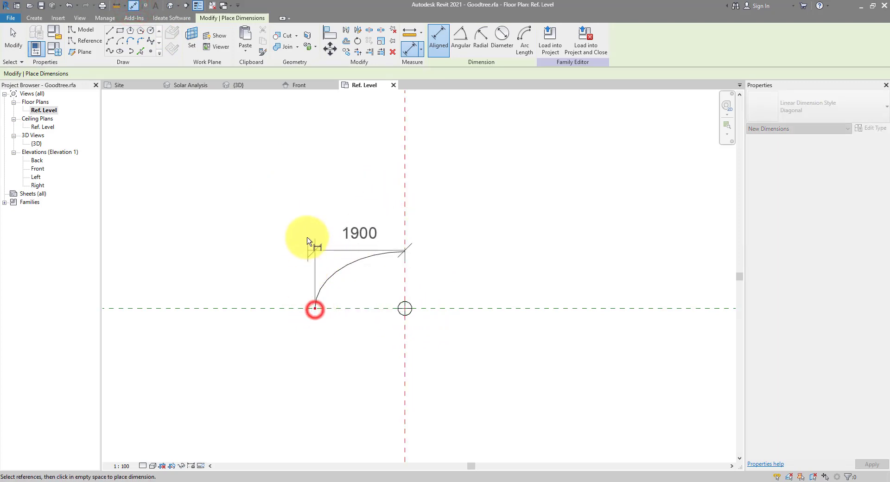
left_click(315, 142)
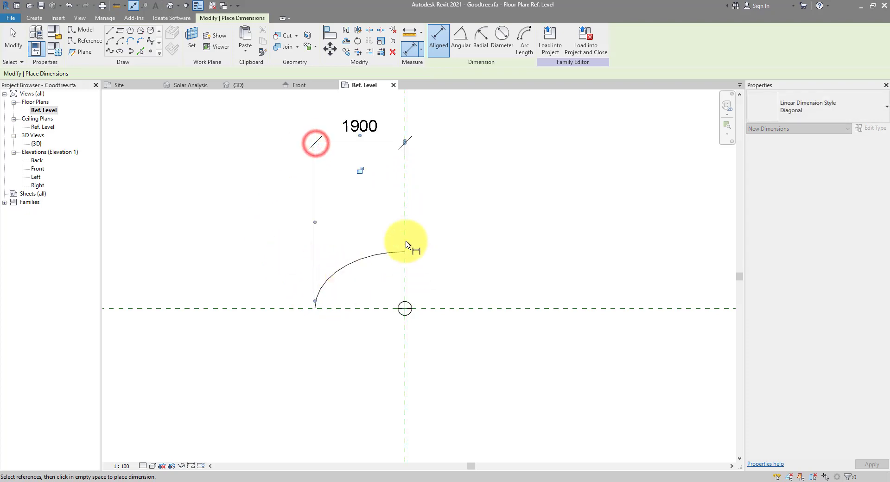
- Dimension the vertical distance from the horizontal center reference plane to the quarter ellipse's top endpoint, placing it left of the arc
left_click(343, 310)
left_click(315, 310)
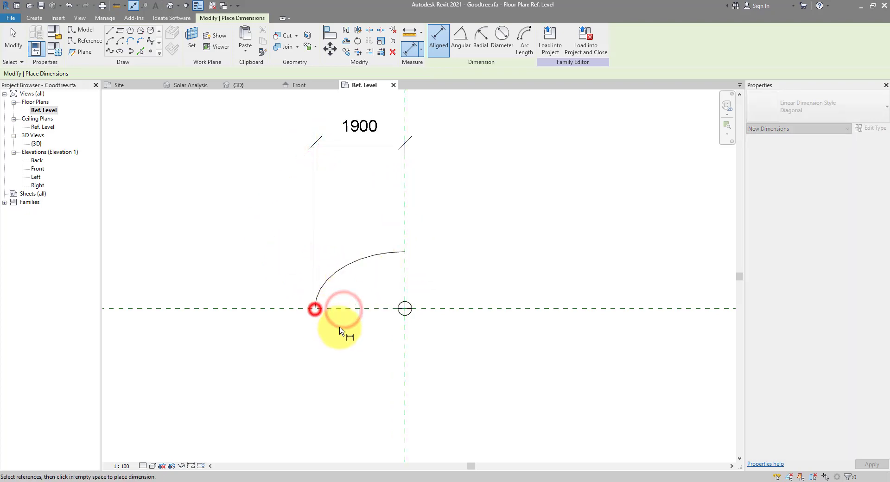
left_click(295, 308)
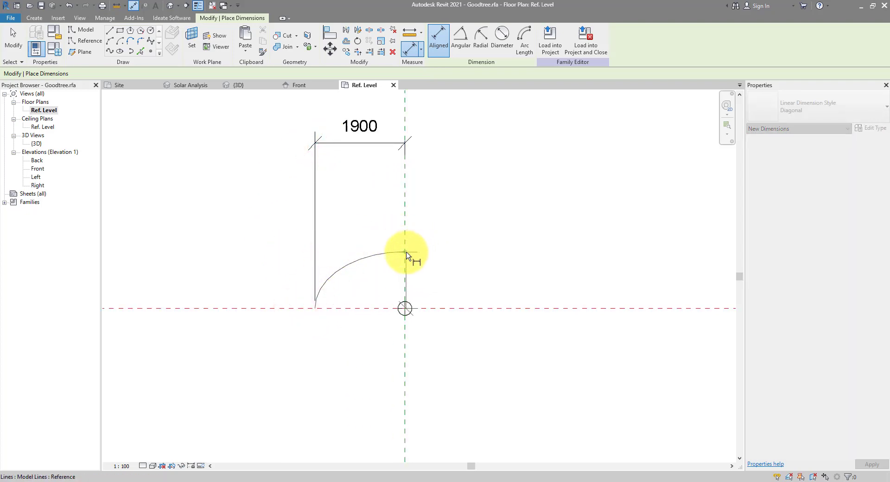
left_click(405, 253)
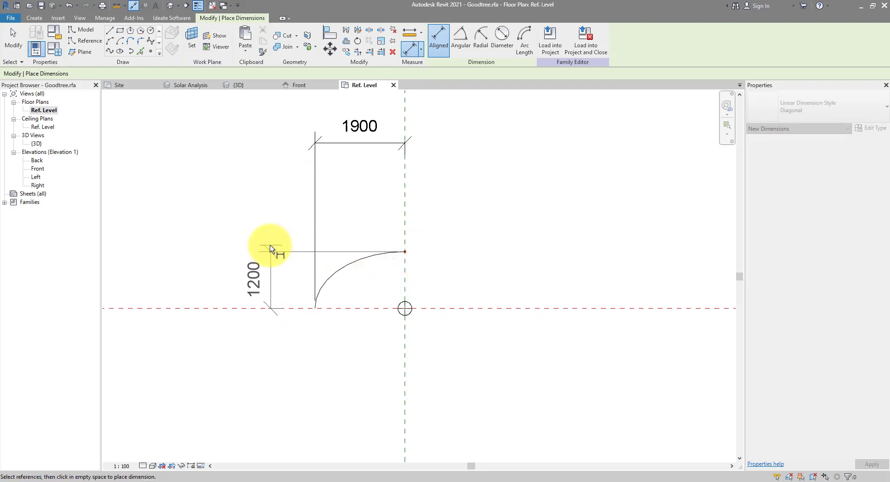
left_click(262, 250)
key("Escape")
key("Escape")
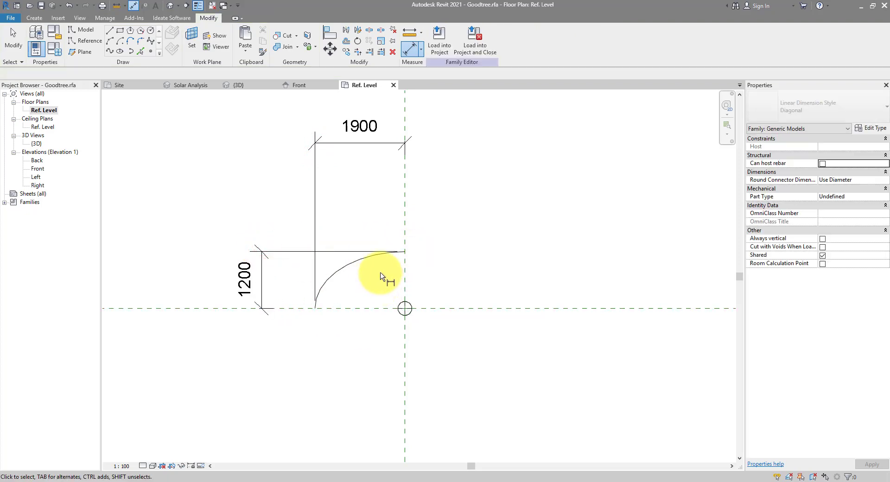
- Label the quarter ellipse's horizontal dimension with a new family parameter named middle_radius_1
left_click(363, 142)
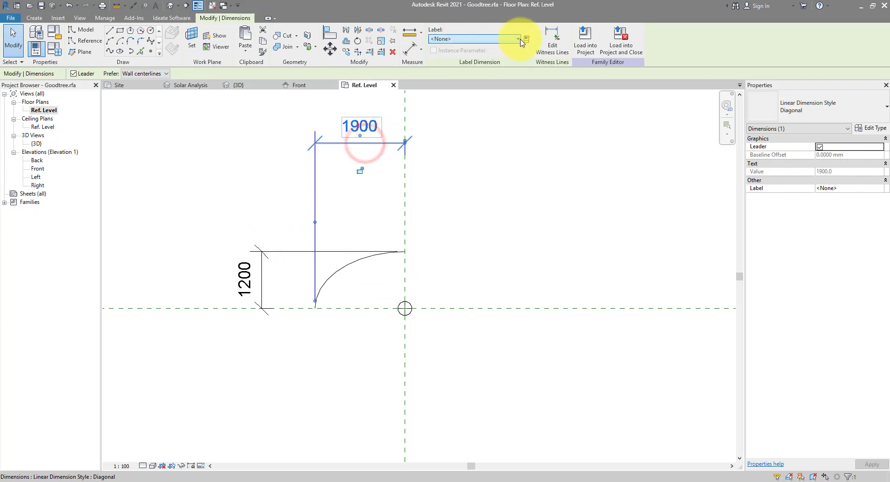
left_click(526, 39)
left_click_drag(395, 43, 564, 116)
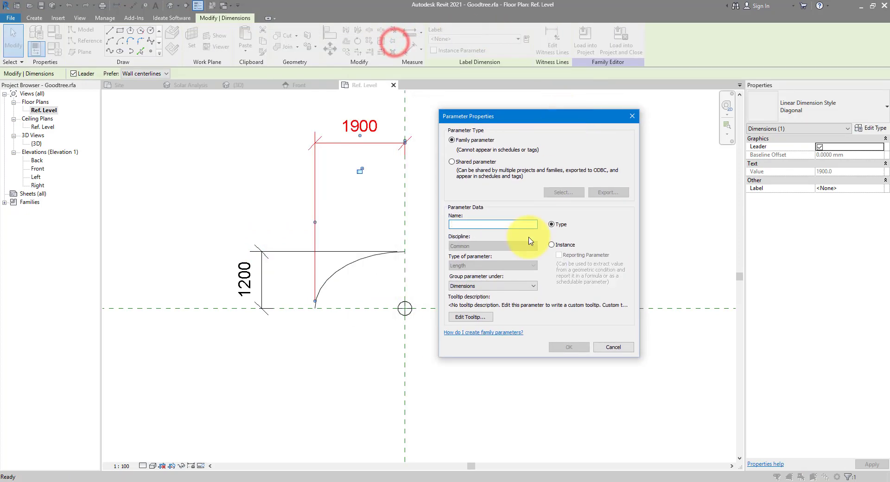
type("middle_radius_1")
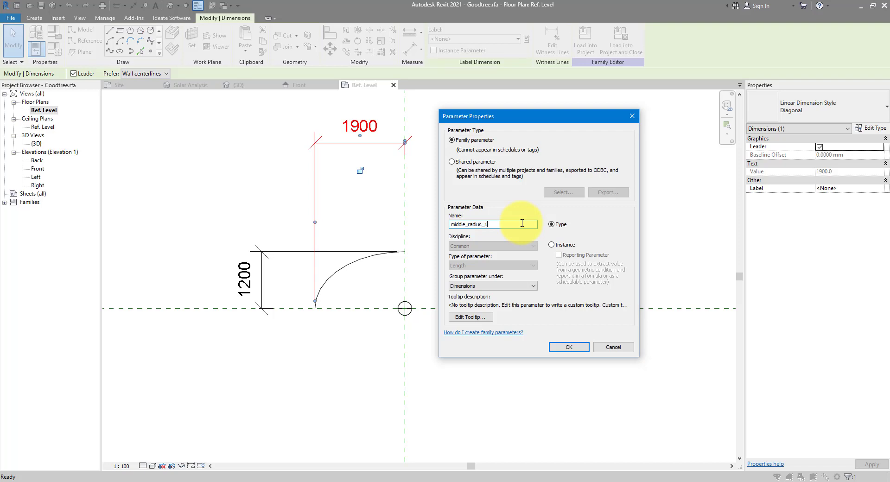
key("Return")
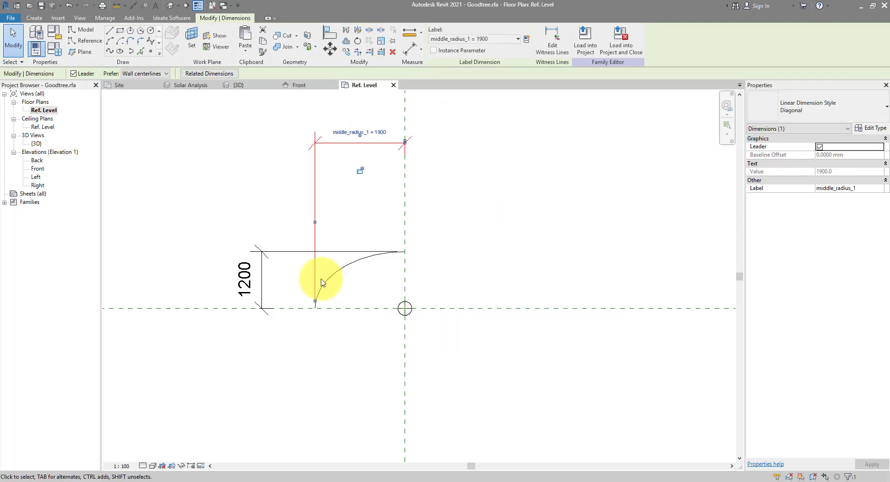
- Label the quarter ellipse's vertical dimension with a new family parameter named middle_radius_2
left_click(277, 258)
left_click(527, 39)
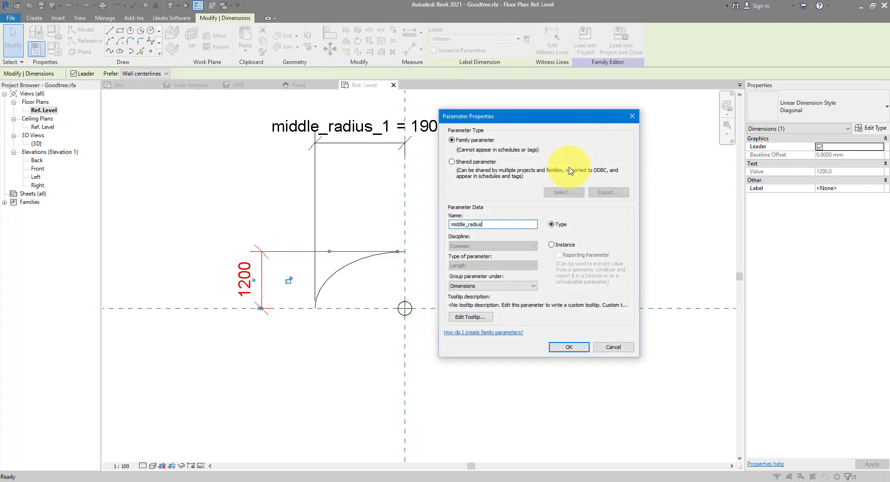
key("Return")
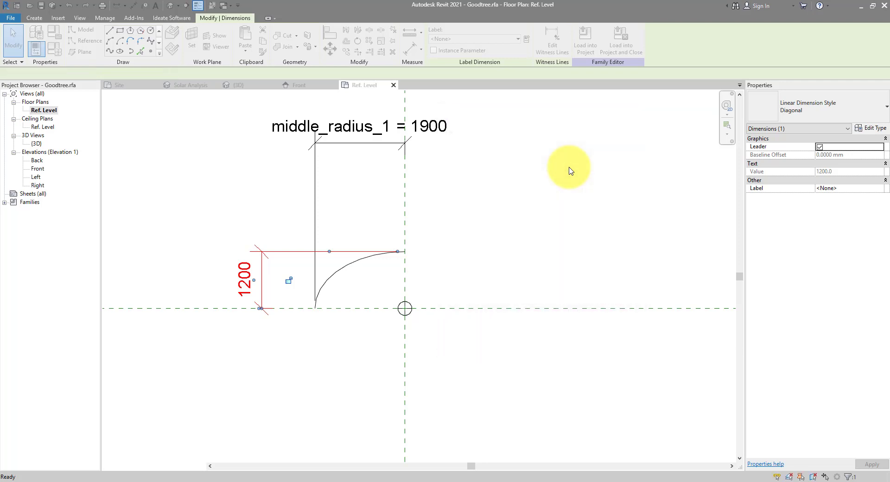
- Change middle_radius_1 and middle_radius_2 from type to instance parameters in the family types
left_click(55, 49)
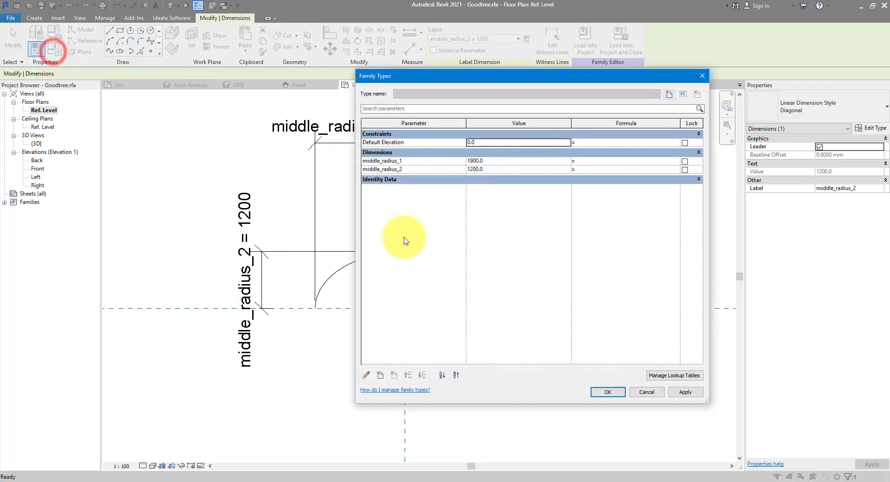
left_click(418, 160)
left_click(366, 374)
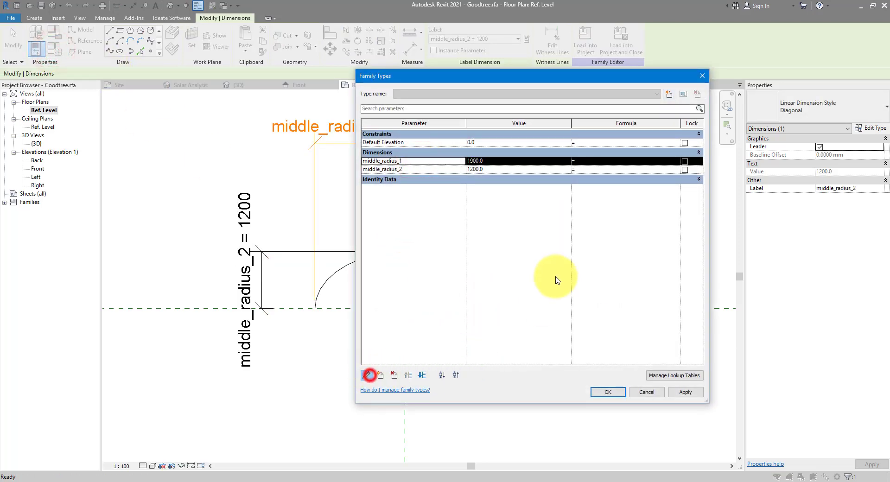
left_click(551, 244)
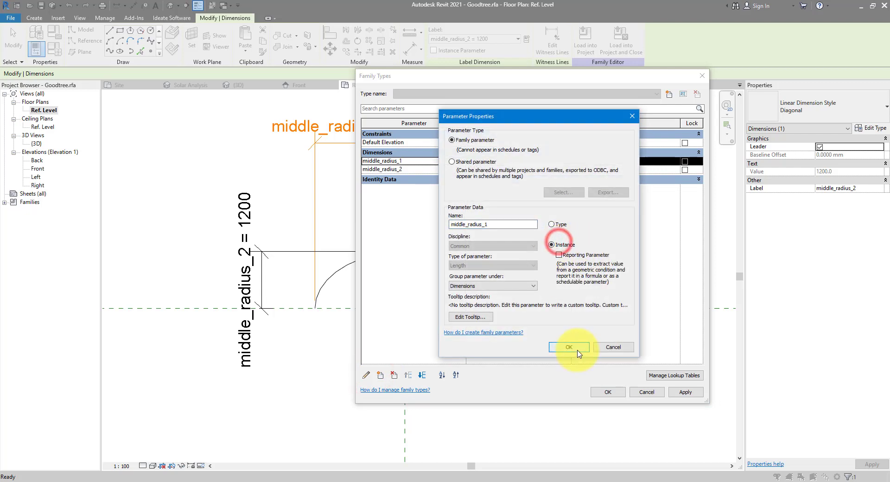
left_click(569, 347)
left_click(399, 169)
left_click(366, 375)
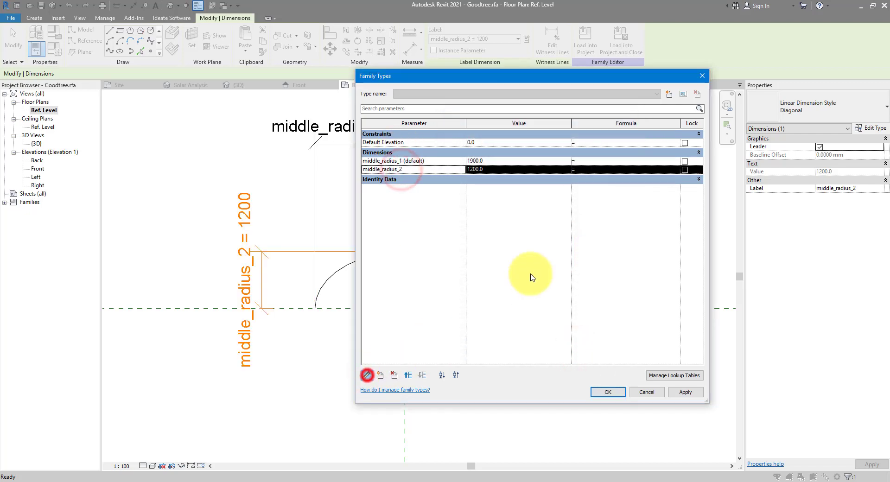
left_click(568, 250)
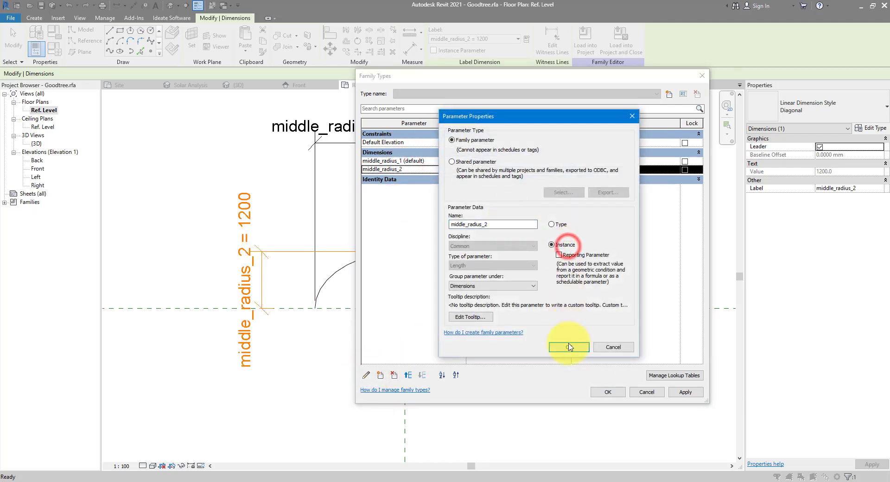
left_click(568, 346)
left_click(608, 392)
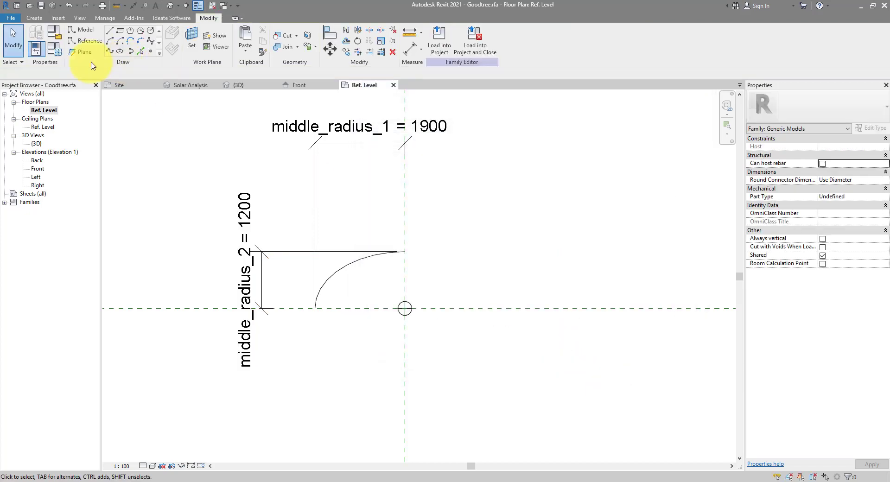
- Set middle_radius_1 to 1500 in the family types and apply it to test the arc
left_click(54, 49)
left_click_drag(385, 65, 540, 74)
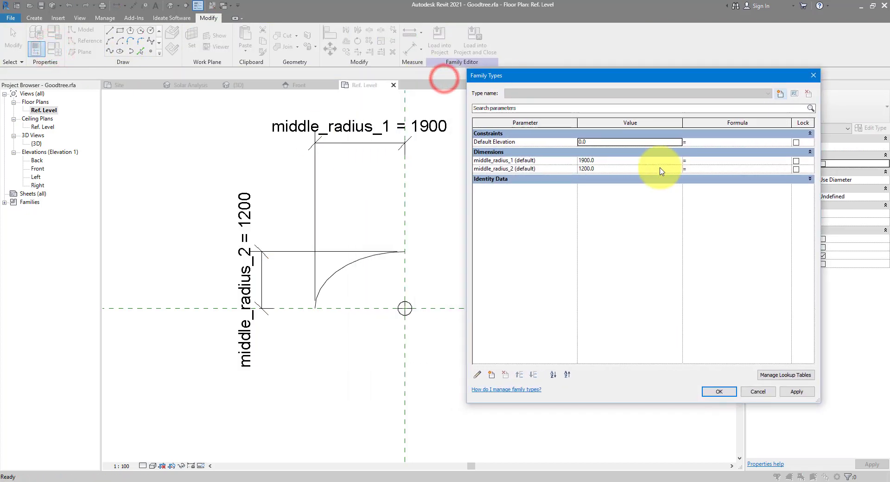
left_click(642, 162)
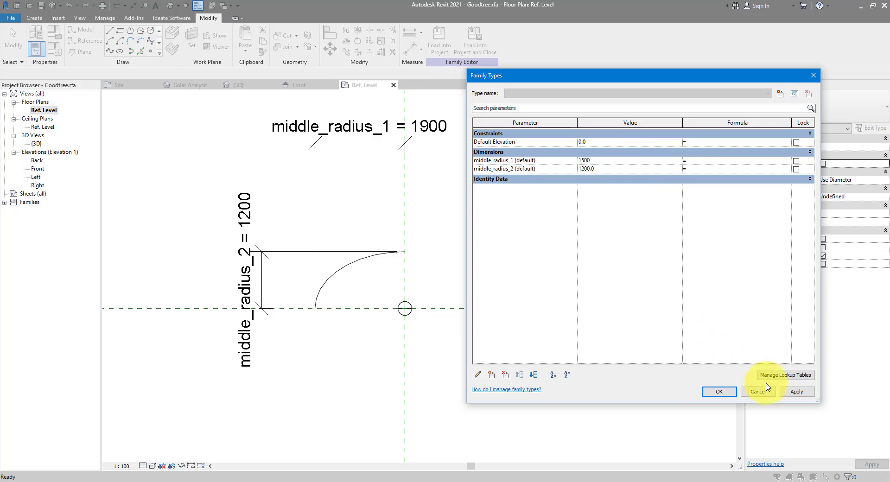
left_click(796, 392)
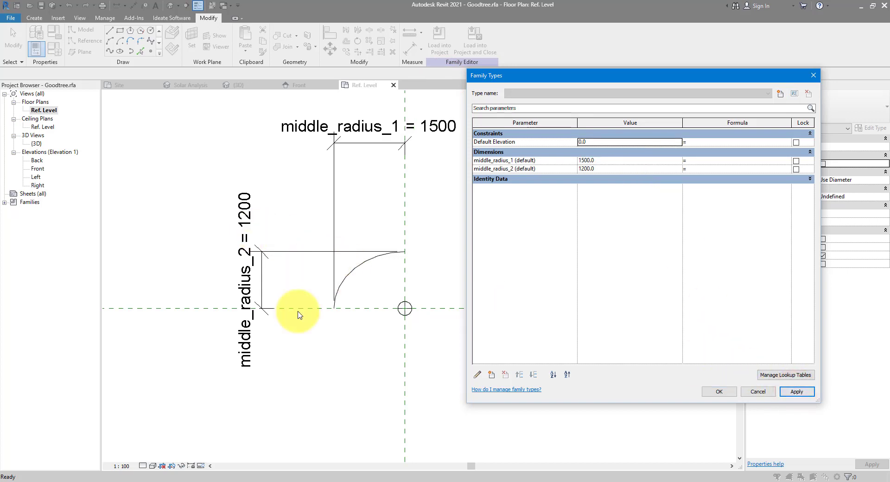
left_click(720, 392)
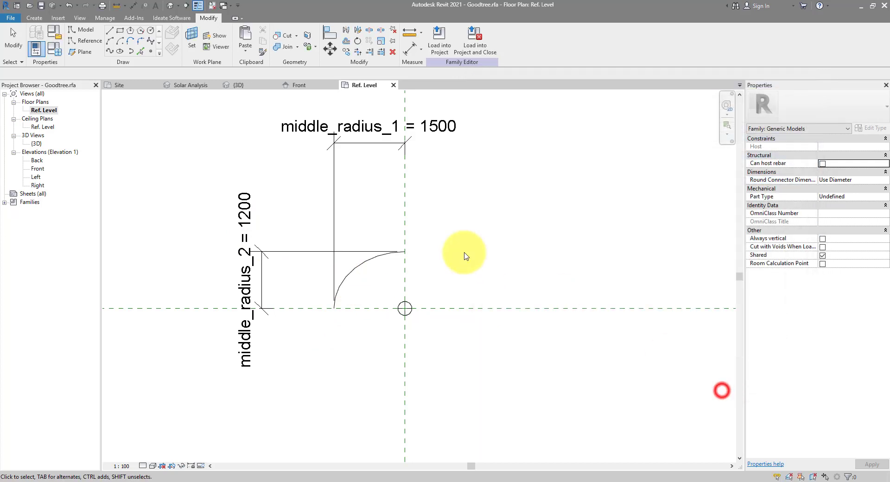
left_click(465, 252)
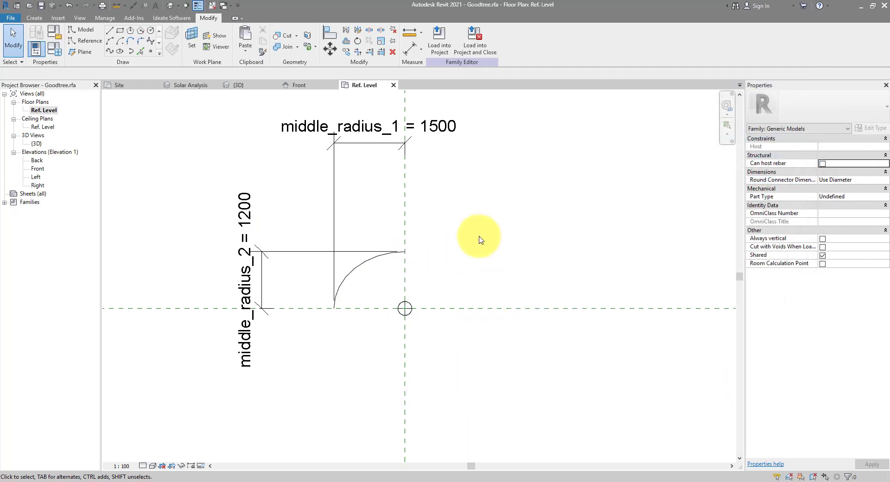
- Mirror a copy of the quarter ellipse across the Center (Left/Right) reference plane
left_click(380, 258)
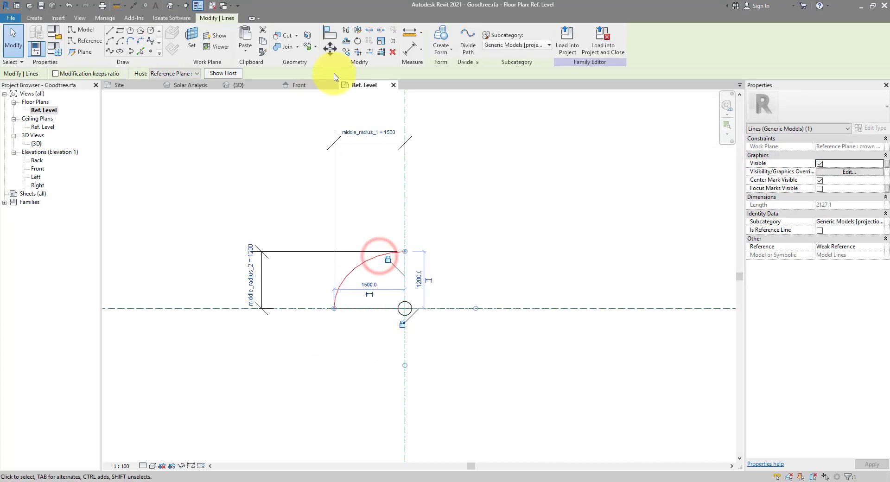
left_click(346, 32)
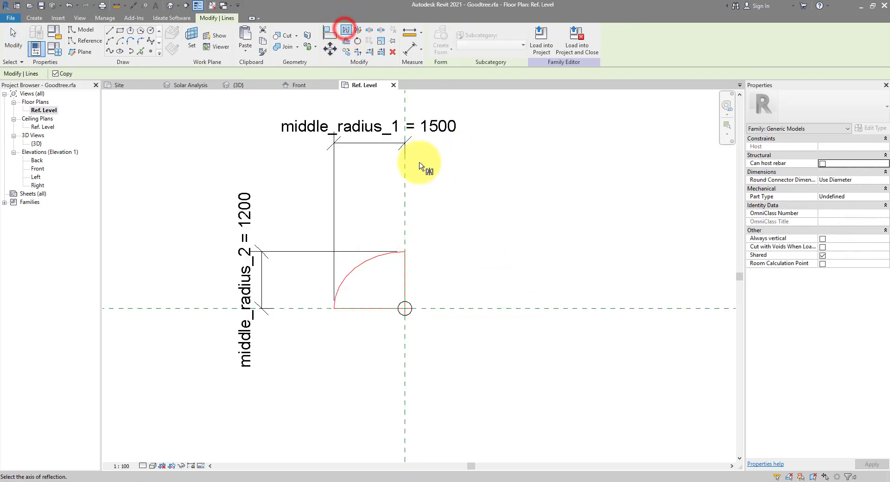
left_click(406, 183)
left_click(626, 193)
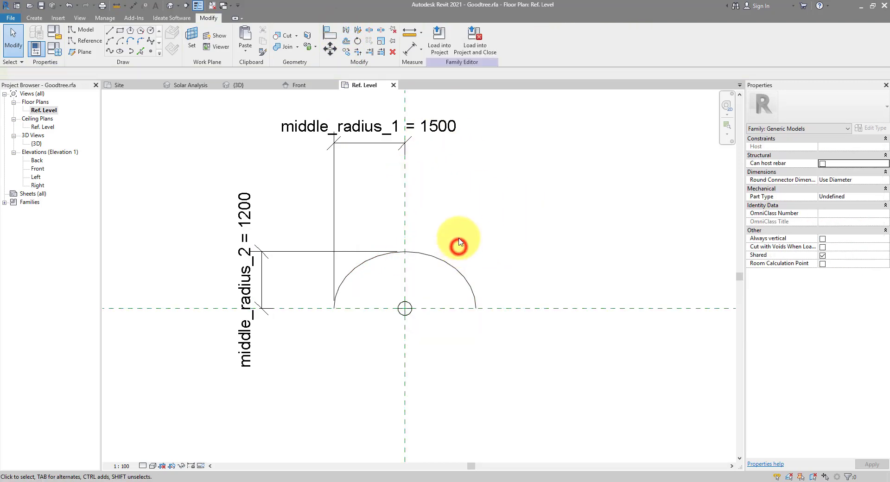
- Temporarily isolate the mirrored quarter ellipse together with both center reference planes in the plan view
left_click(477, 215)
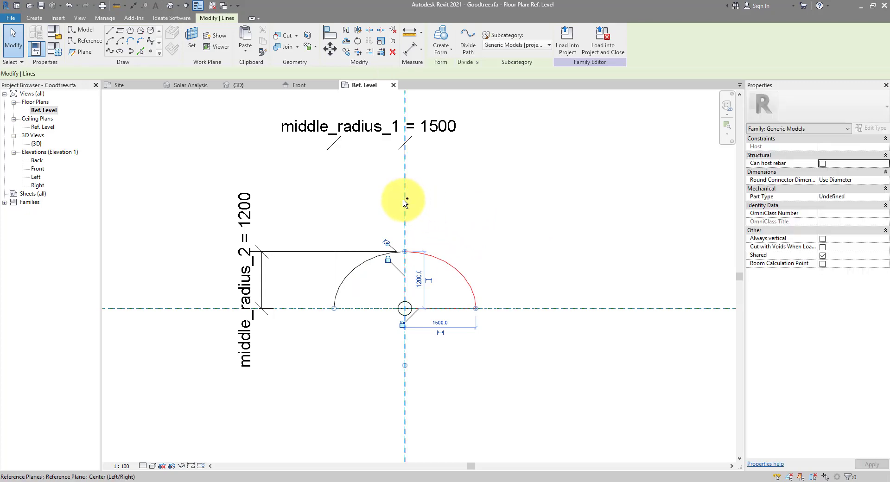
left_click(404, 200, "ctrl")
left_click(534, 308, "ctrl")
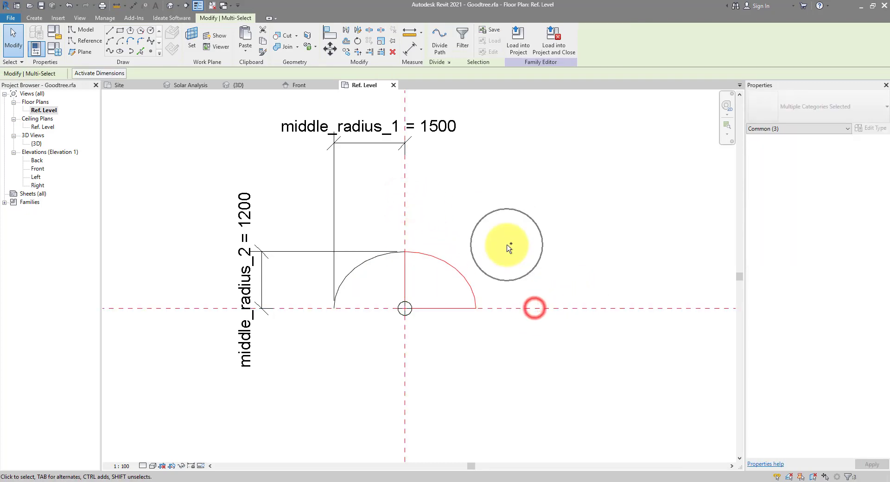
left_click(180, 465)
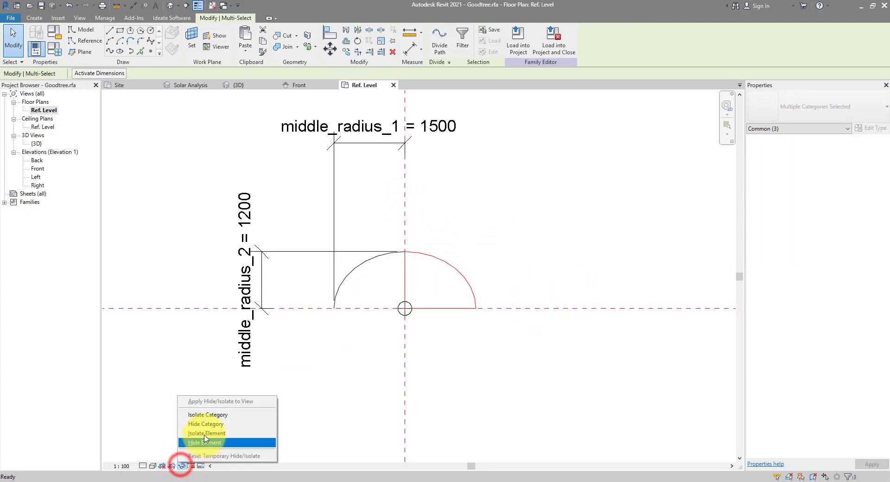
left_click(204, 433)
left_click(470, 230)
- Dimension the mirrored upper-right quarter ellipse's horizontal and vertical radii from the center reference planes, then reset the temporary isolation
left_click(133, 5)
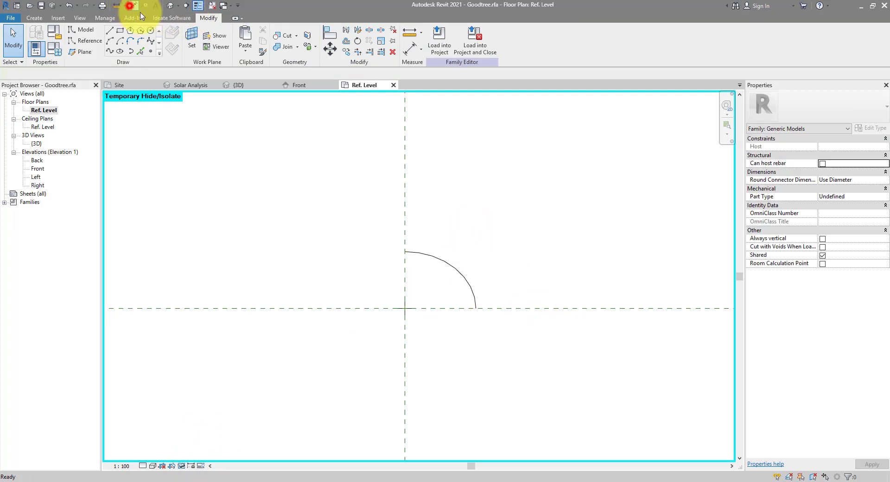
left_click(406, 214)
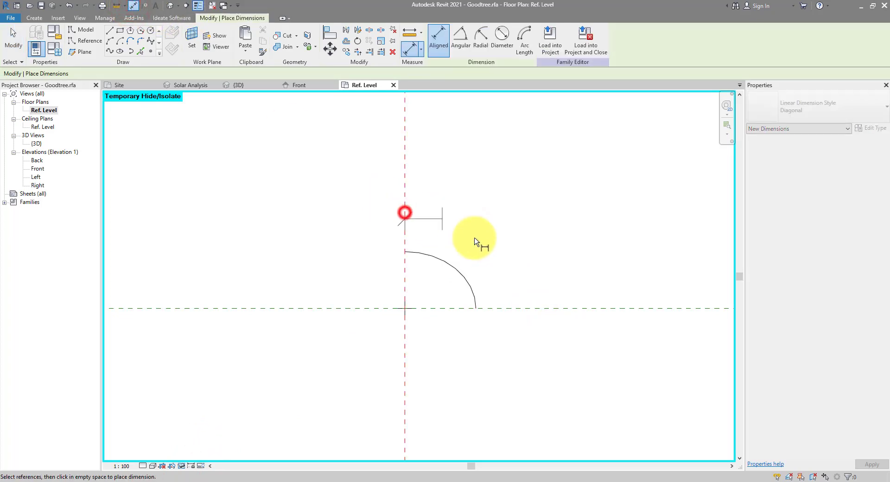
left_click(477, 308)
left_click(487, 185)
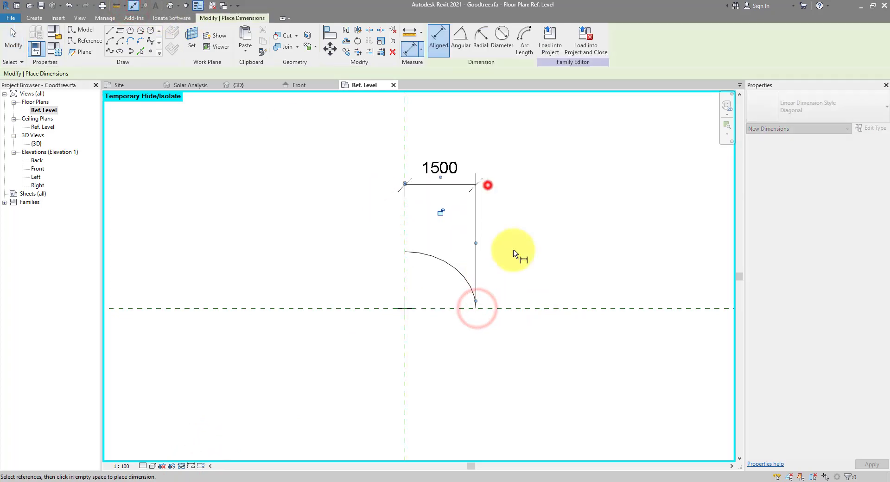
left_click(509, 308)
left_click(405, 252)
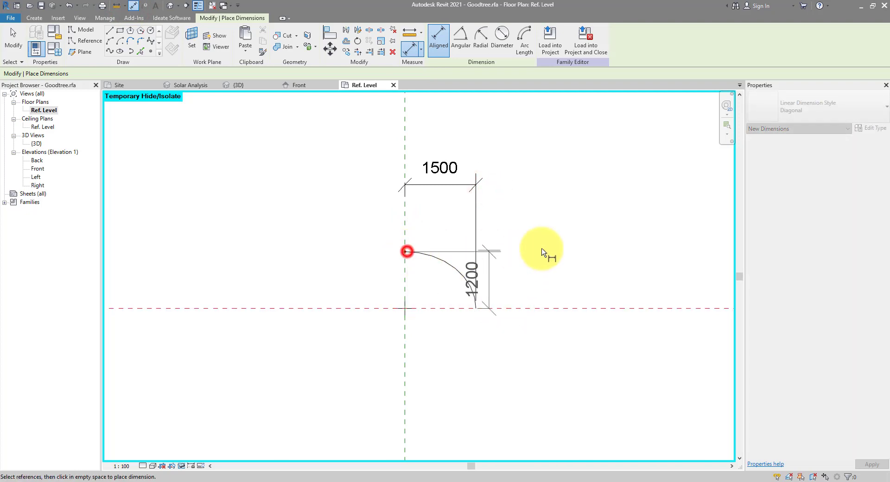
left_click(543, 250)
key("Escape")
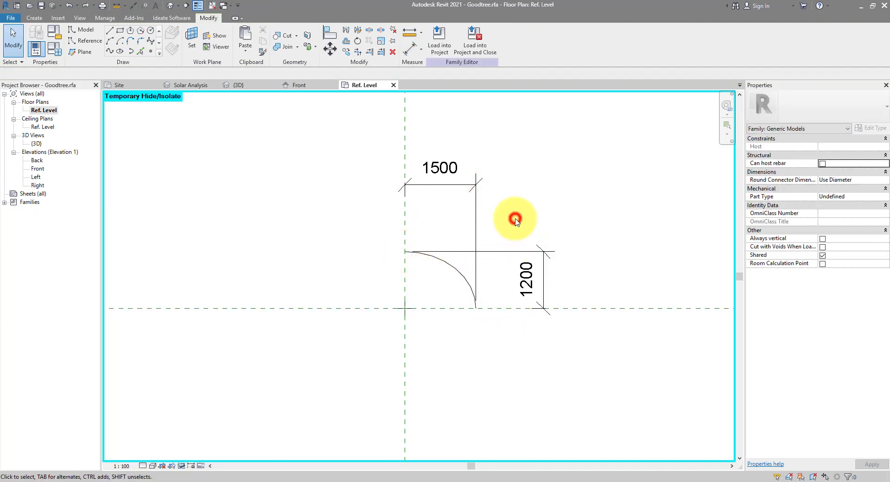
left_click(182, 465)
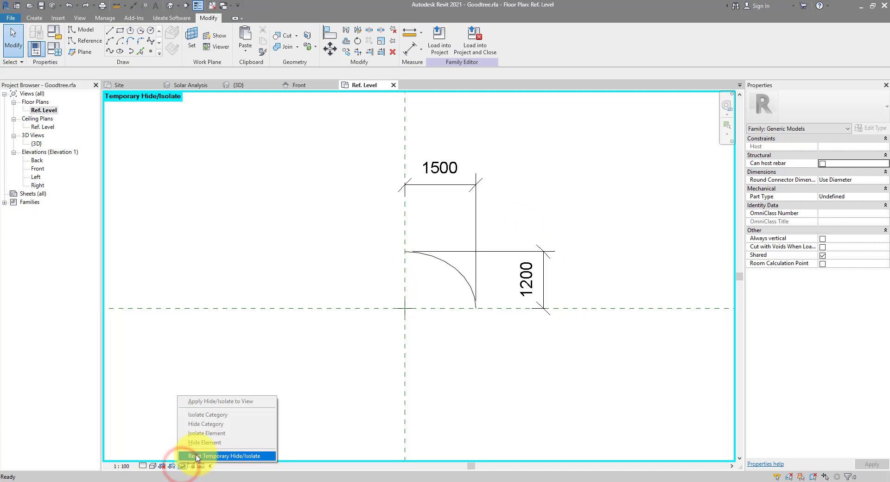
left_click(197, 456)
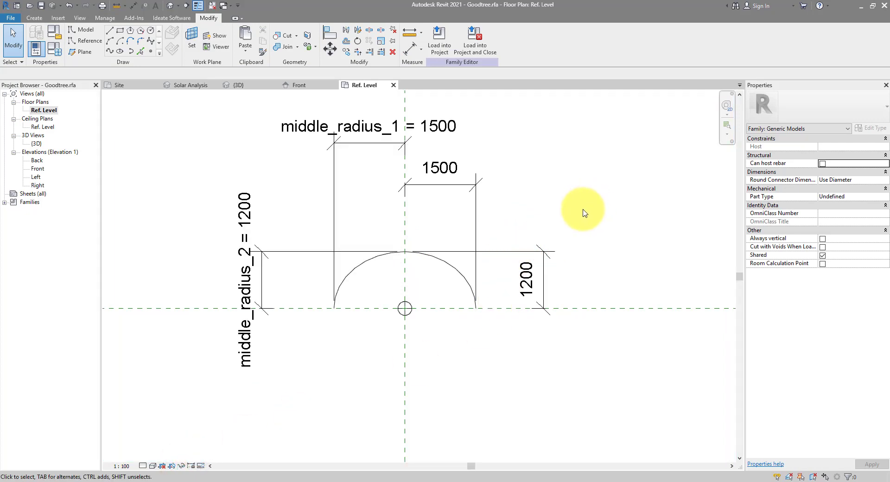
- Try to label the upper-right quarter ellipse's vertical radius dimension with the existing middle_radius_2 parameter
left_click_drag(588, 206, 529, 286)
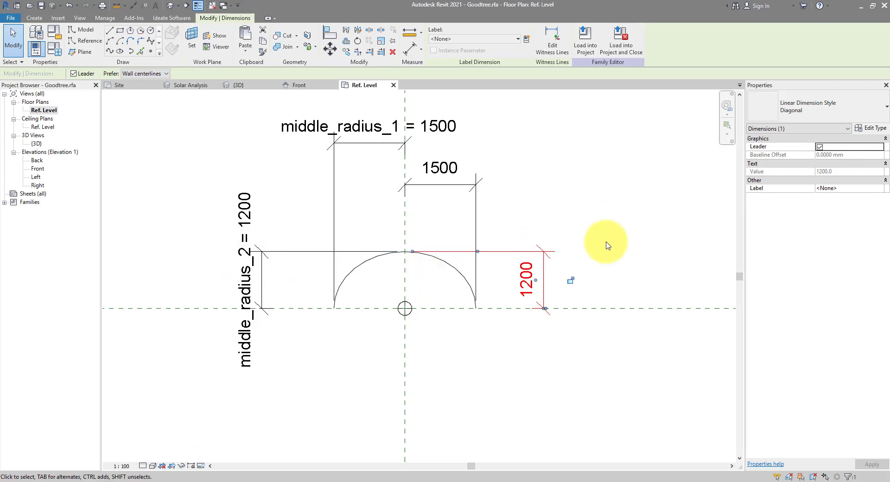
left_click(472, 39)
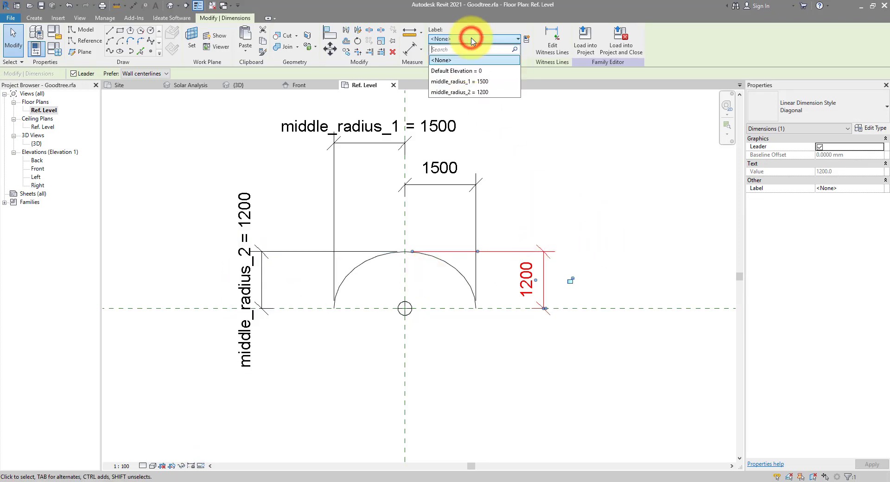
left_click(468, 91)
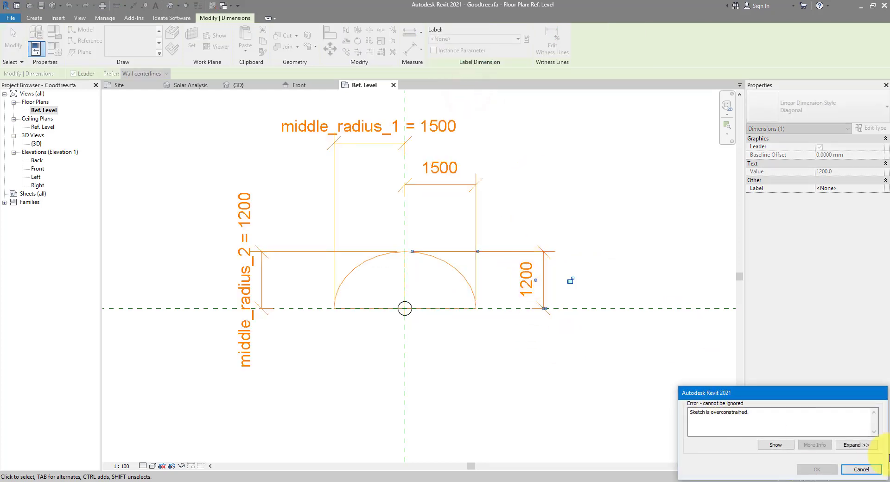
left_click(856, 468)
left_click(501, 215)
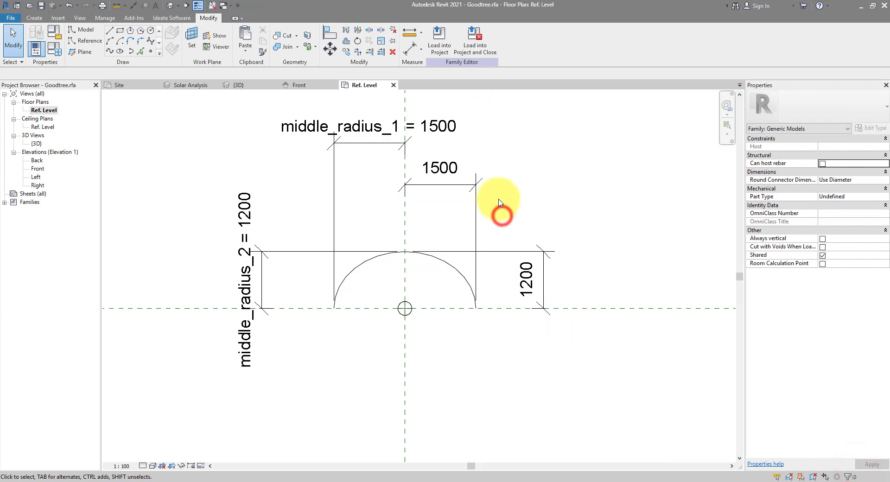
- Label the upper-right quarter ellipse's horizontal radius dimension with a new instance parameter named middle_radius_3
left_click(502, 156)
left_click(475, 200)
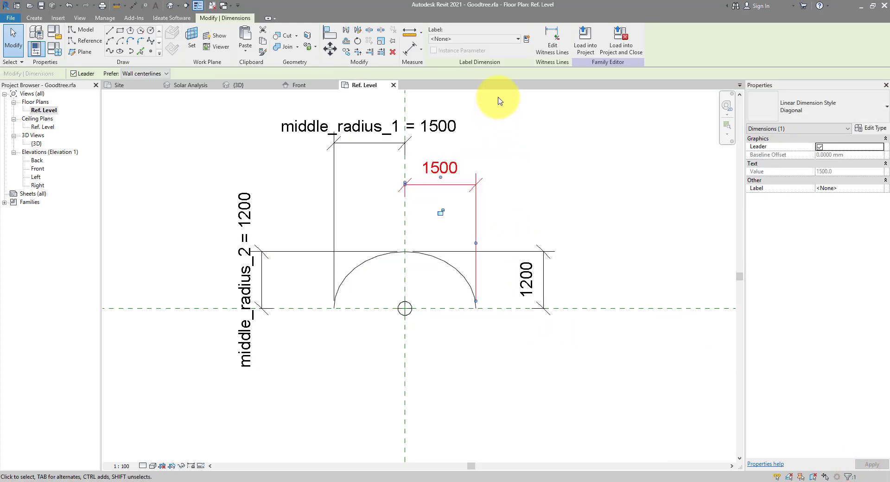
left_click(525, 40)
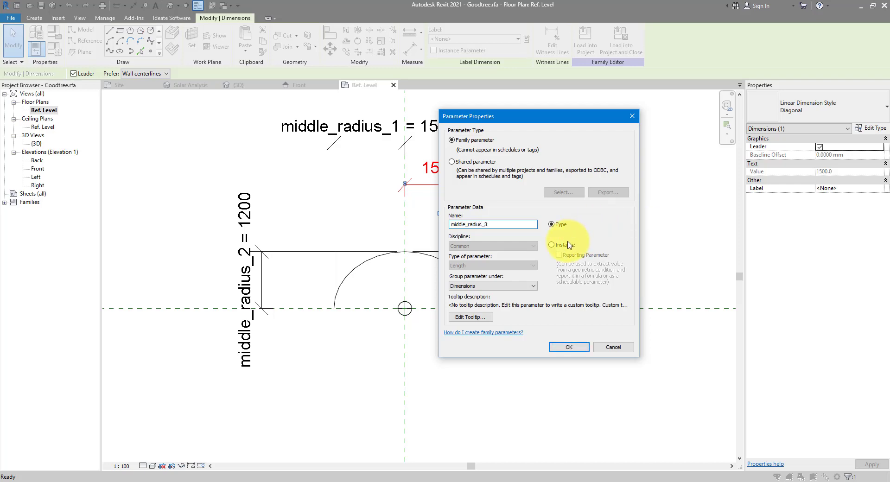
left_click(552, 245)
left_click(569, 347)
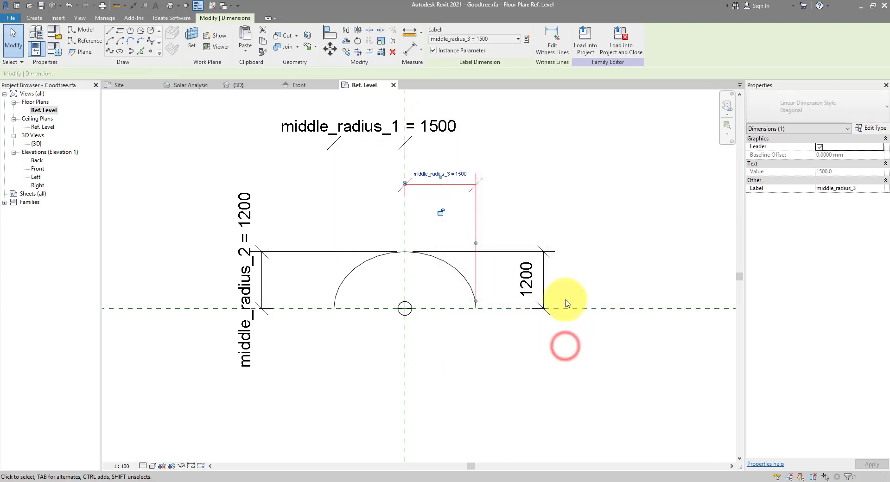
left_click(561, 160)
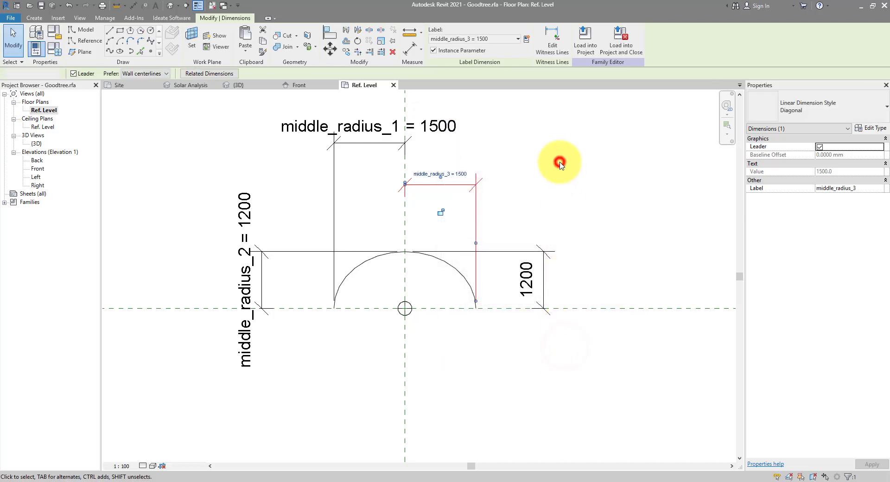
- Mirror a copy of the upper-right quarter ellipse downward across the Center (Front/Back) reference plane
left_click(462, 268)
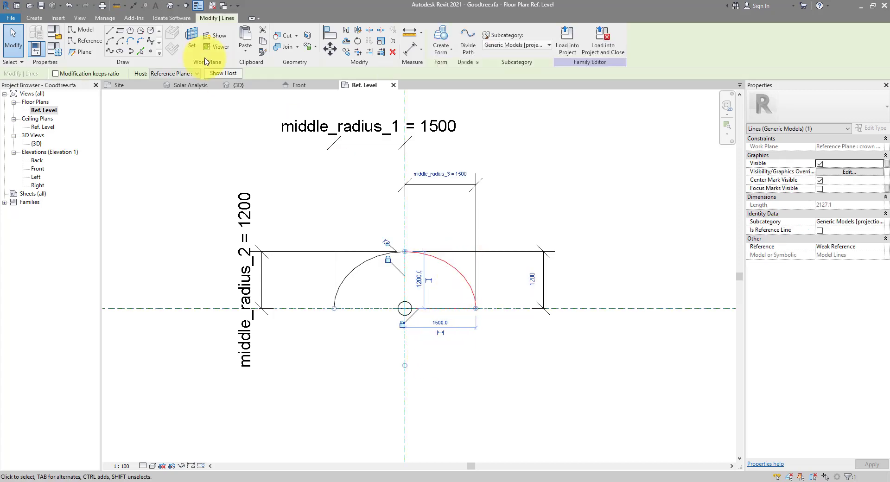
left_click(347, 31)
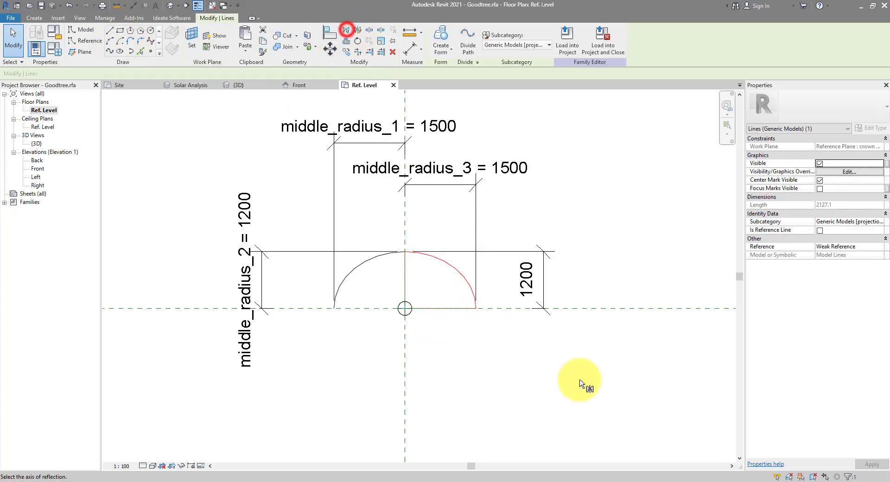
left_click(593, 309)
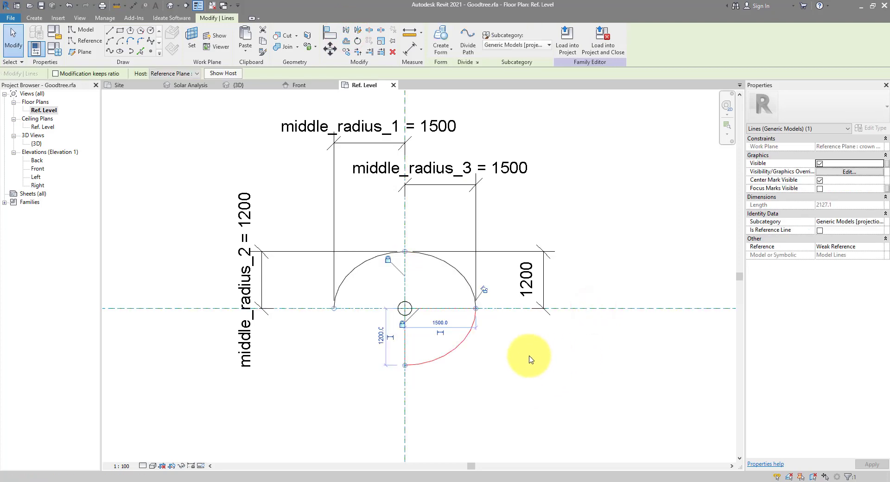
key("Escape")
- Temporarily isolate the new lower-right quarter ellipse together with both center reference planes
key("Tab")
left_click(466, 337)
left_click(509, 363)
left_click_drag(505, 379, 460, 337)
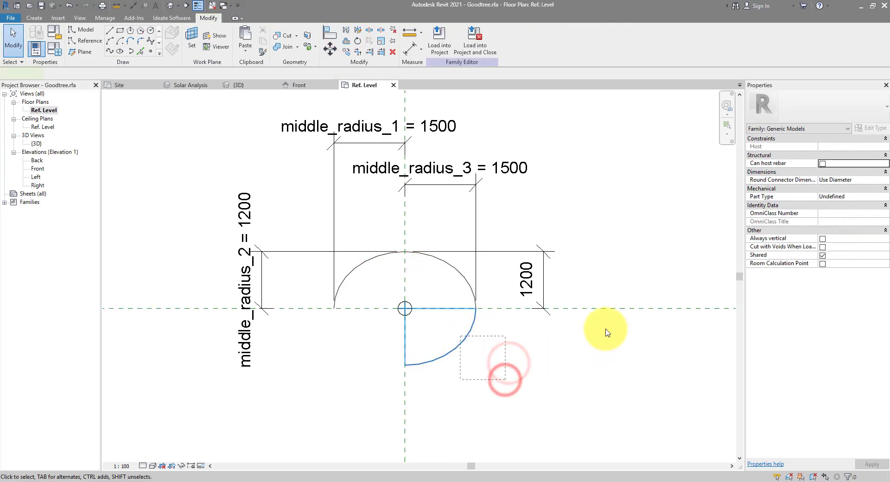
left_click(593, 308, "ctrl")
left_click(405, 393, "ctrl")
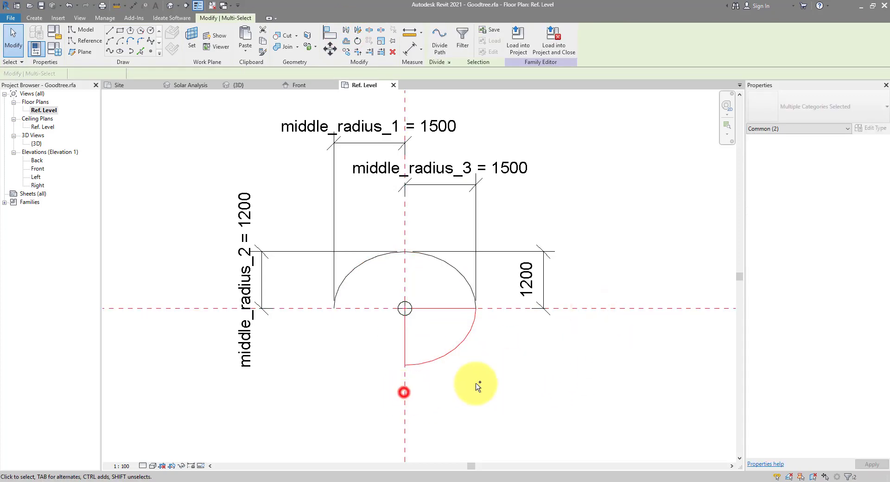
key("h")
key("i")
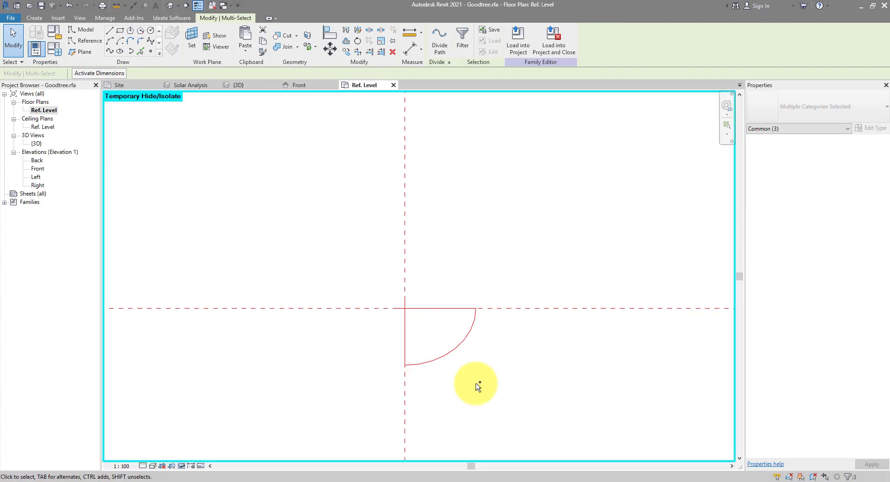
- Dimension the lower-right quarter ellipse's horizontal and vertical radii from the center reference planes and reset the temporary isolation
left_click(133, 6)
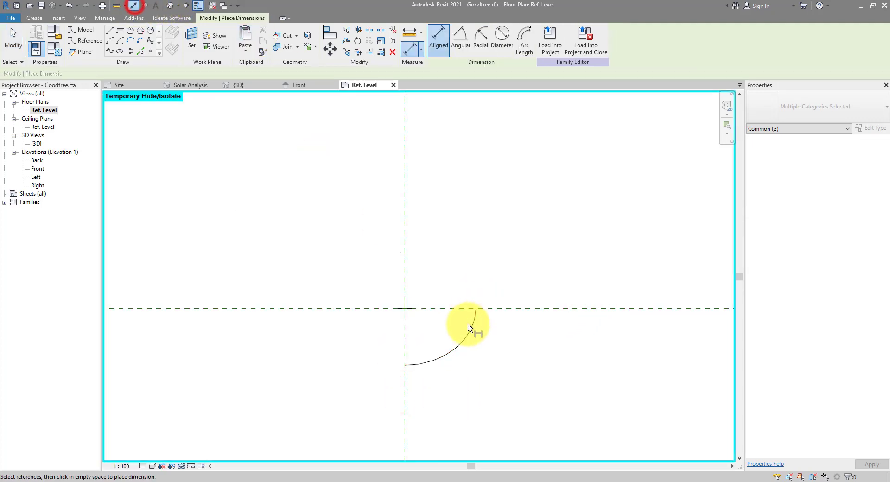
left_click(405, 385)
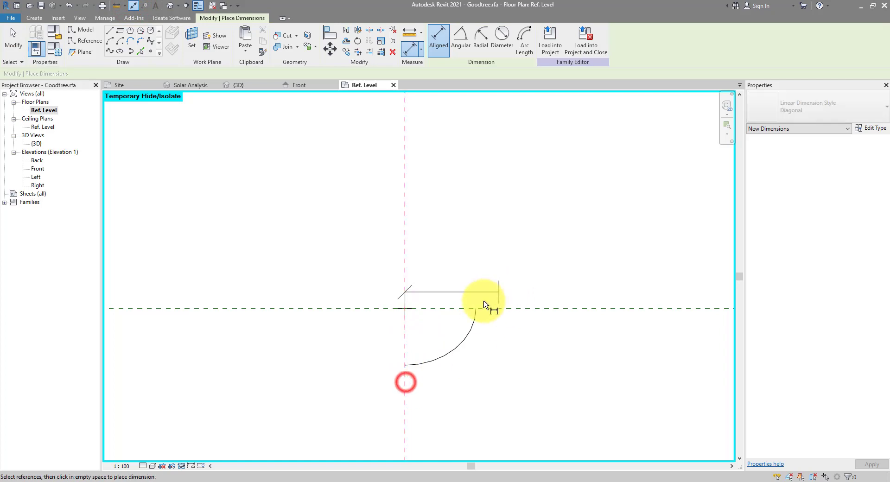
left_click(476, 308)
left_click(479, 426)
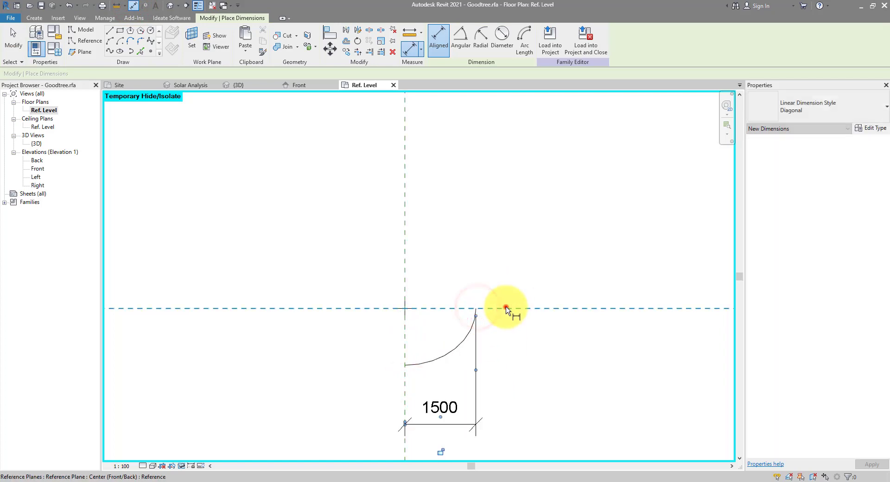
left_click(507, 307)
left_click(404, 365)
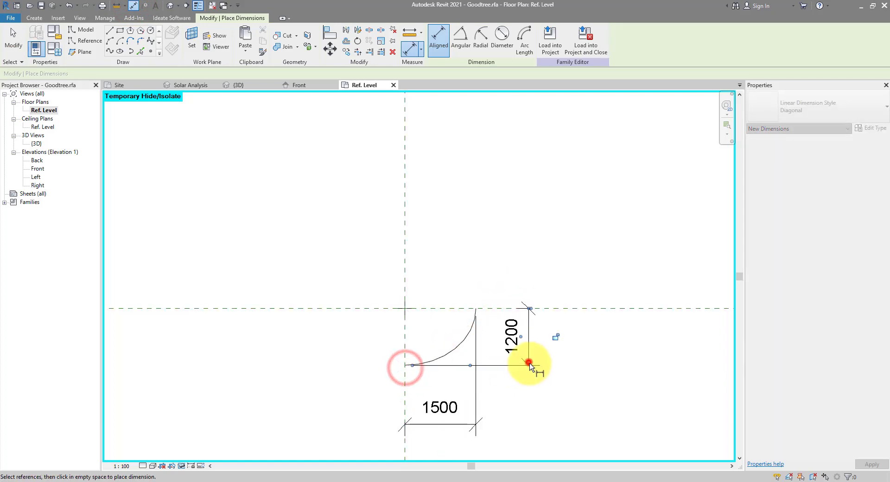
left_click(528, 361)
left_click(181, 465)
left_click(190, 456)
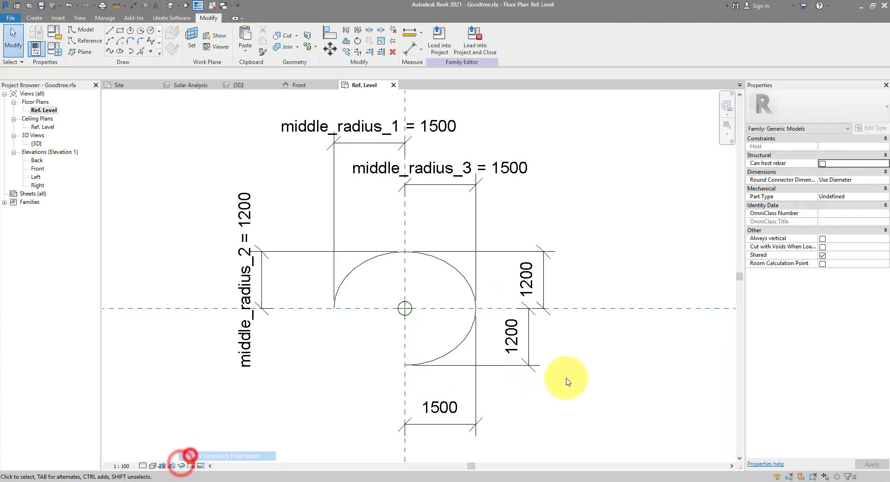
- Label the lower-right quarter ellipse's vertical radius dimension with a new family parameter named middle_radius_4
left_click(529, 334)
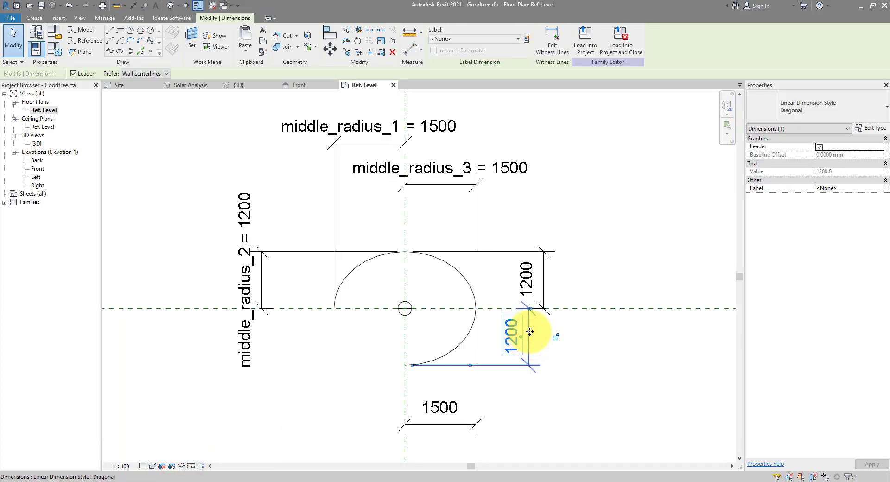
left_click(527, 40)
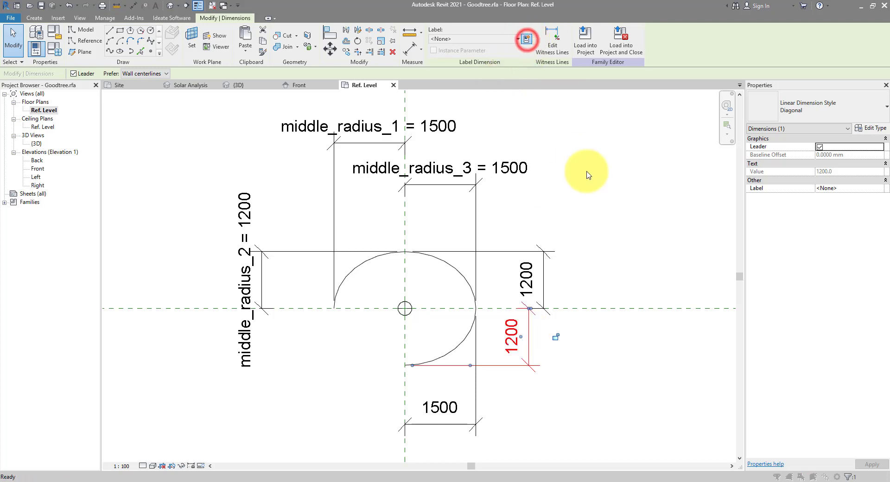
type("middle_radius_4")
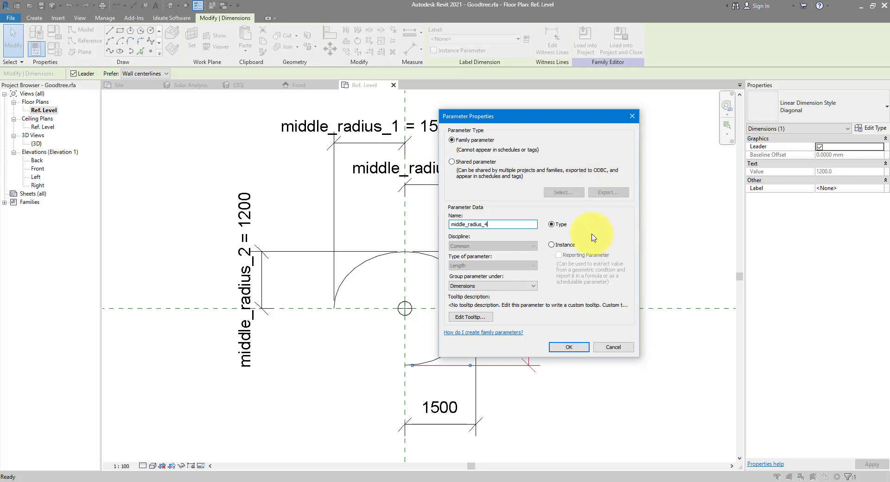
left_click(563, 348)
left_click(556, 361)
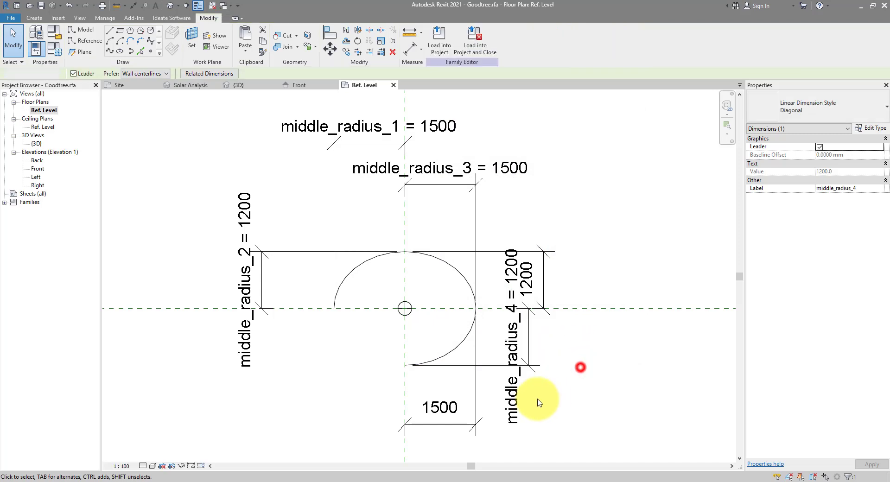
- Mirror a copy of the lower-right quarter ellipse across the Center (Left/Right) reference plane to close the ellipse
left_click(463, 347)
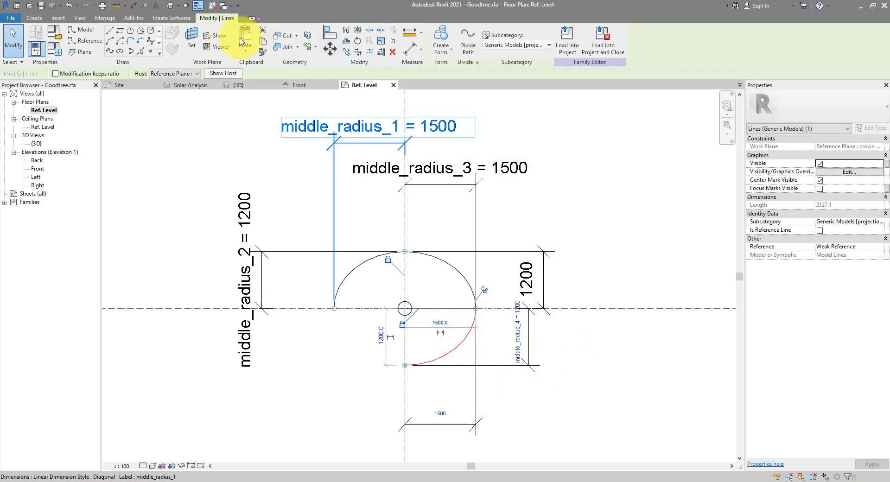
left_click(347, 30)
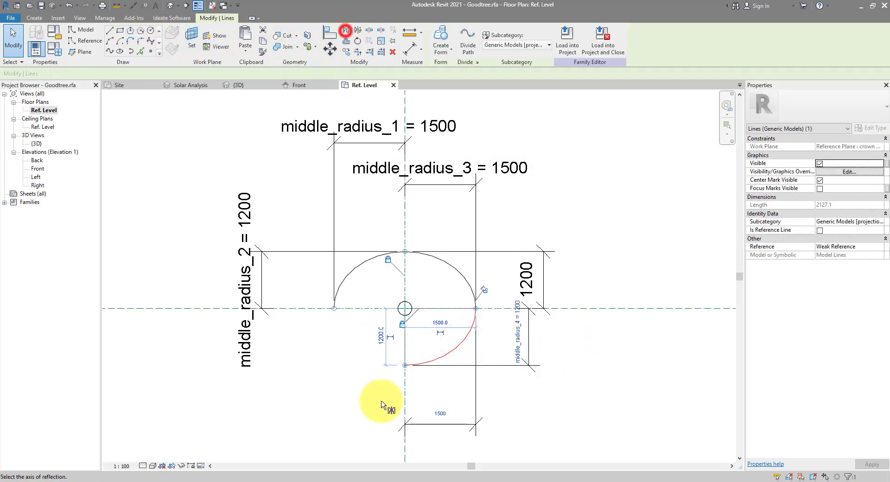
left_click(404, 387)
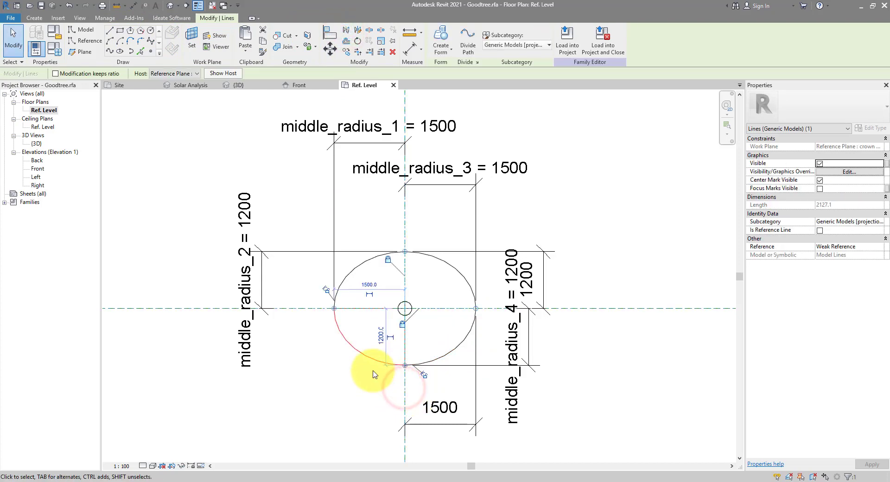
left_click(362, 403)
- Temporarily isolate the lower-left quarter ellipse together with both center reference planes
left_click(367, 360)
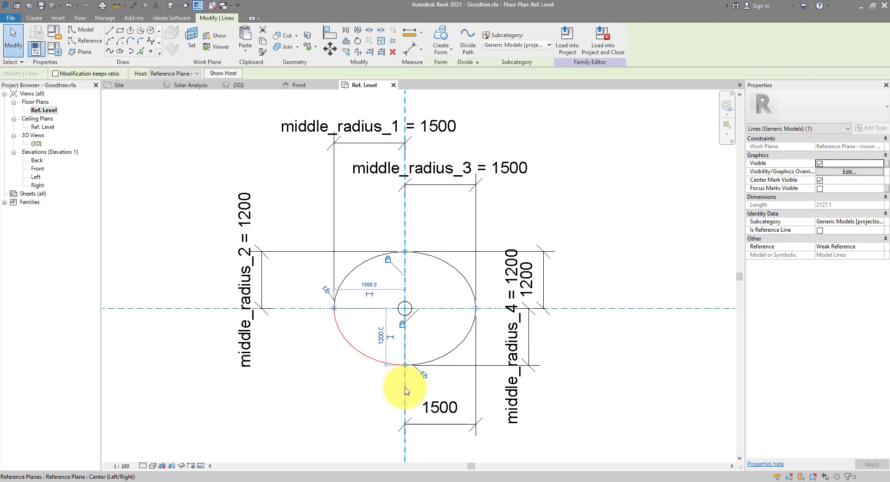
left_click(404, 388, "ctrl")
left_click(171, 308, "ctrl")
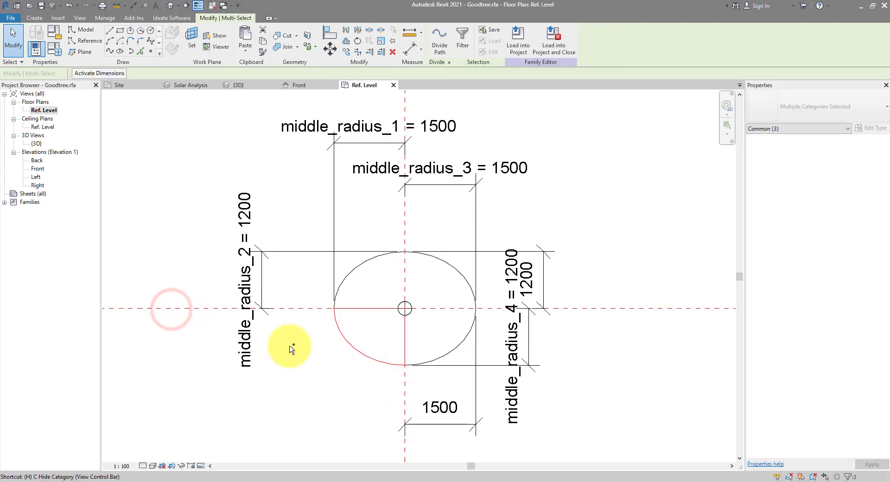
key("h")
key("i")
- Dimension the lower-left quarter ellipse's horizontal and vertical radii from the center reference planes and reset the temporary isolation
left_click(133, 6)
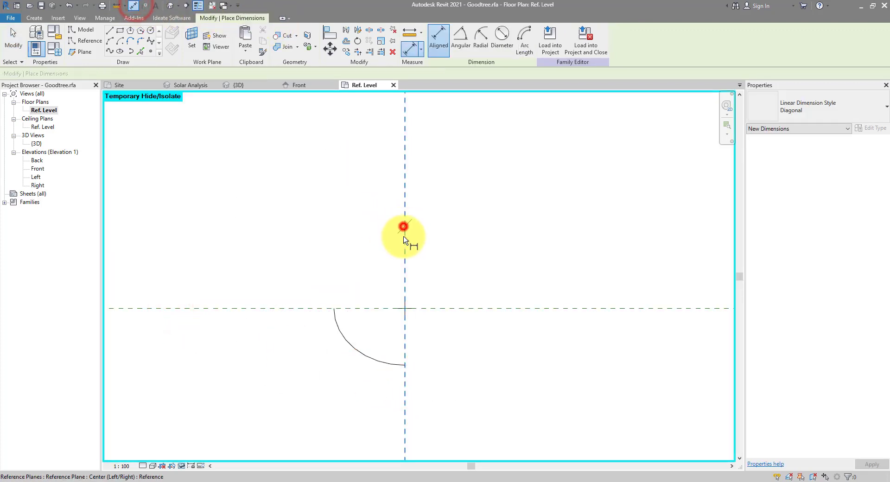
left_click(403, 226)
left_click(333, 308)
left_click(308, 429)
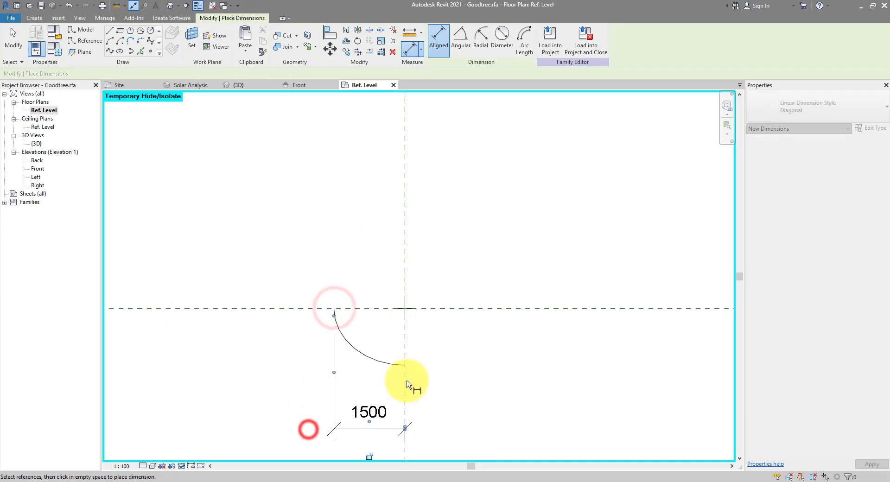
left_click(295, 307)
left_click(404, 364)
left_click(295, 357)
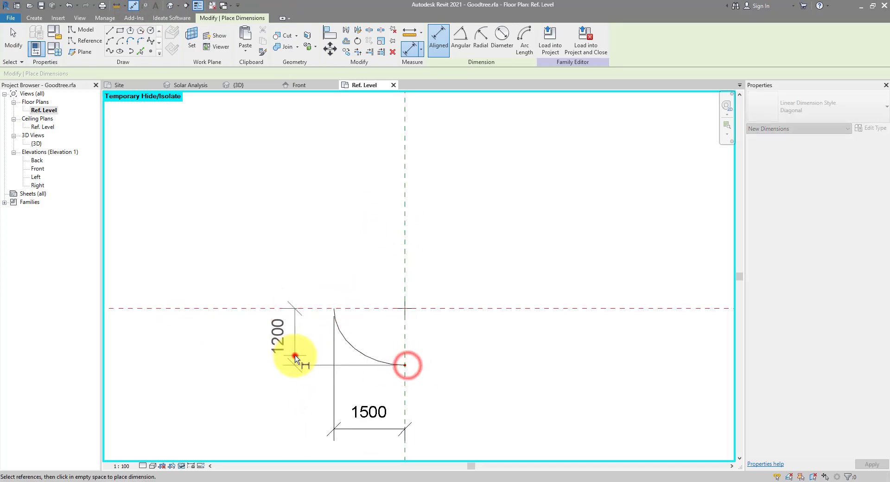
key("Escape")
key("Escape")
left_click(181, 466)
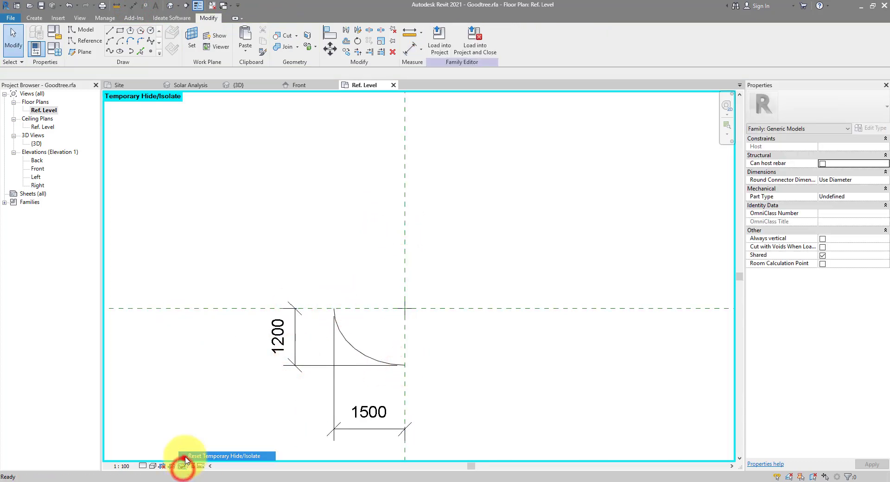
left_click(227, 456)
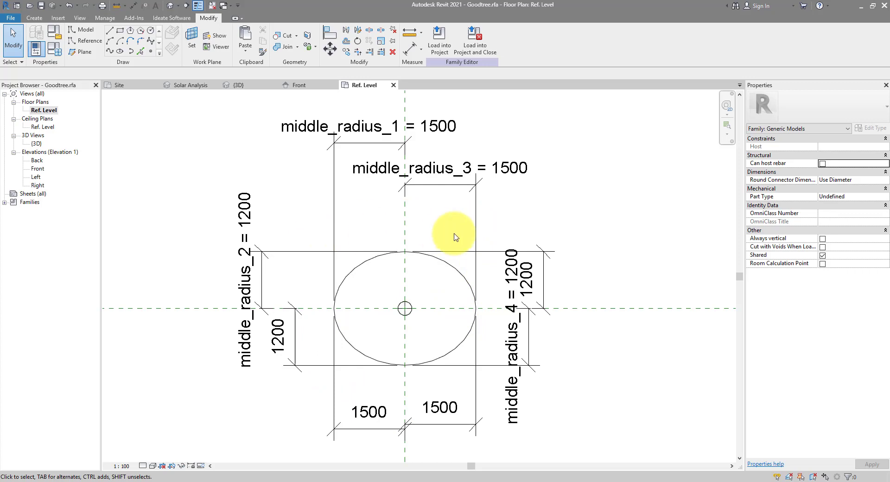
- Test the crown ellipse in the family types by setting middle_radius_1 to 2000 and middle_radius_2 to 1000
middle_click_drag(453, 237, 600, 238)
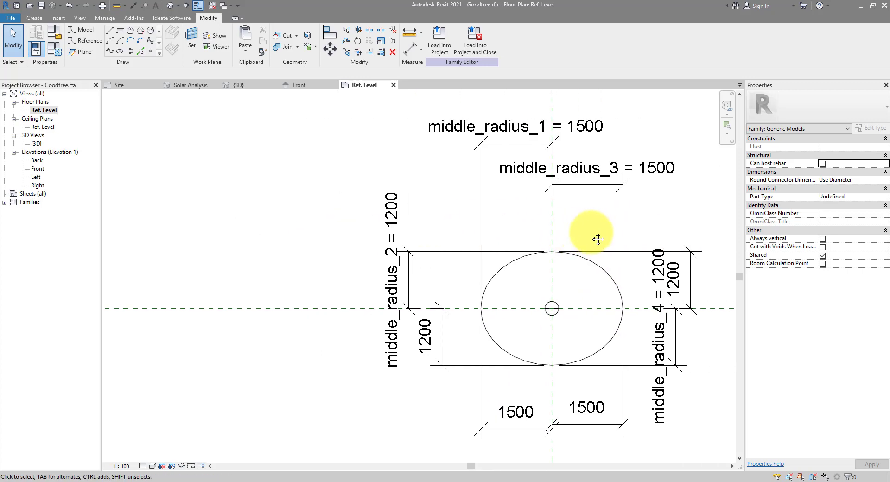
left_click(57, 49)
left_click_drag(520, 77, 110, 83)
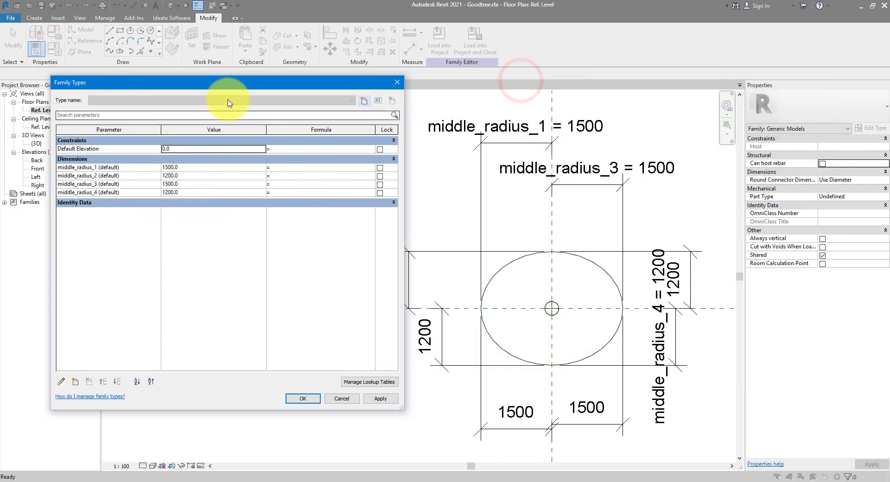
left_click_drag(228, 83, 211, 84)
left_click_drag(292, 80, 288, 162)
left_click_drag(388, 182, 347, 182)
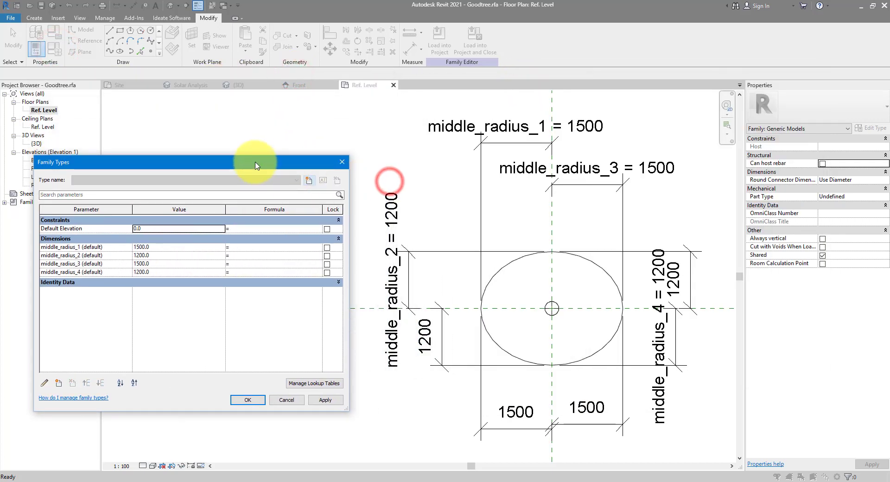
left_click(171, 246)
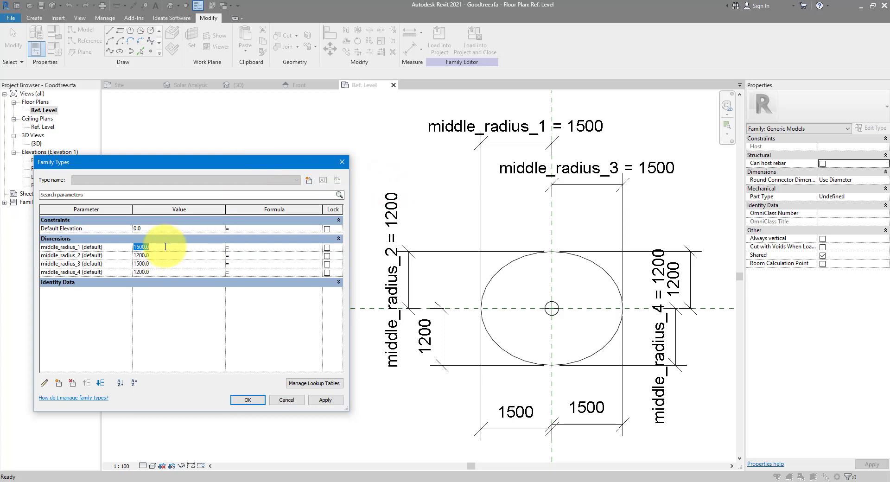
left_click(319, 402)
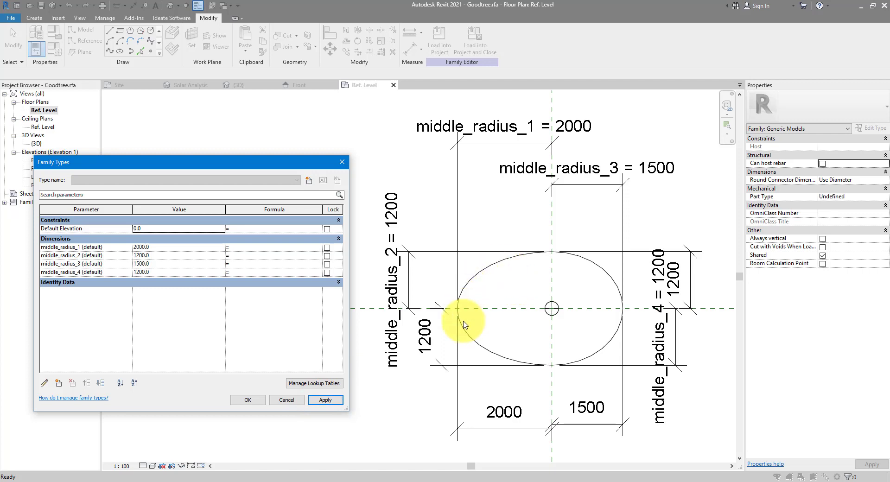
left_click(166, 258)
type("1000")
left_click(325, 400)
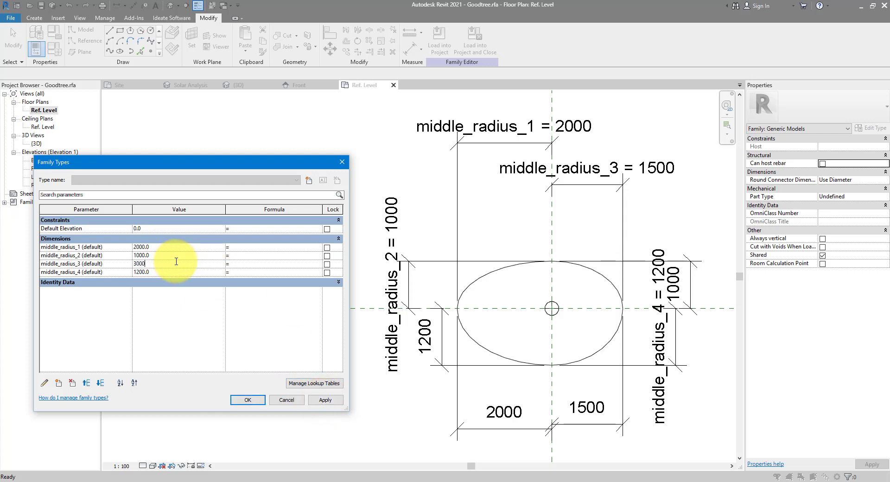
- Set middle_radius_3 to 3000 and middle_radius_4 to 1500 and apply both values
left_click(325, 399)
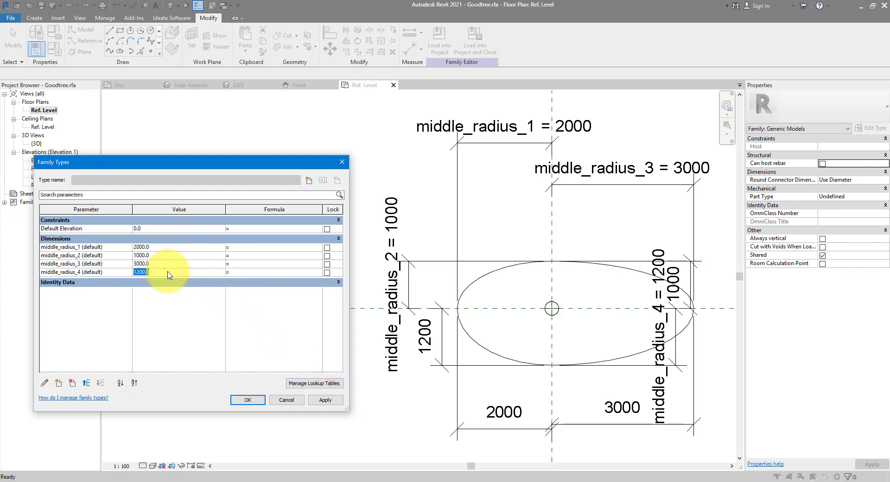
left_click(168, 271)
type("1500")
left_click(325, 399)
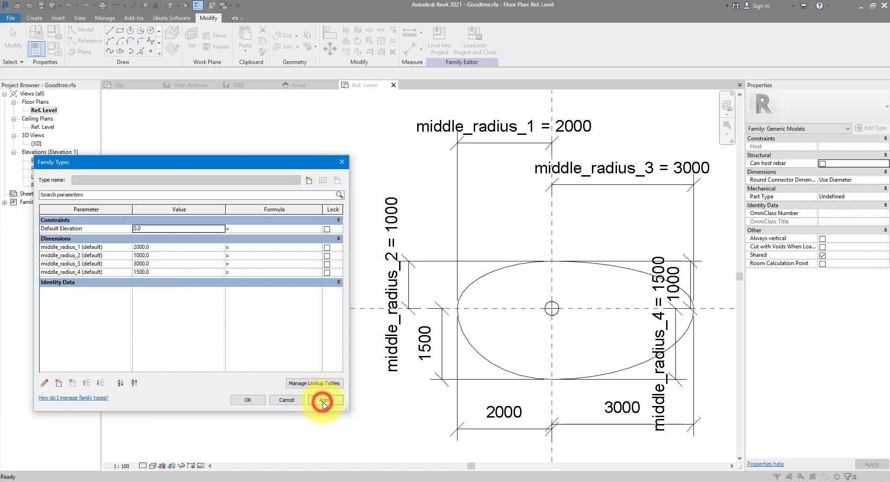
- Set middle_radius_3 to 2000 and accept the family type values
left_click(161, 264)
type("2000")
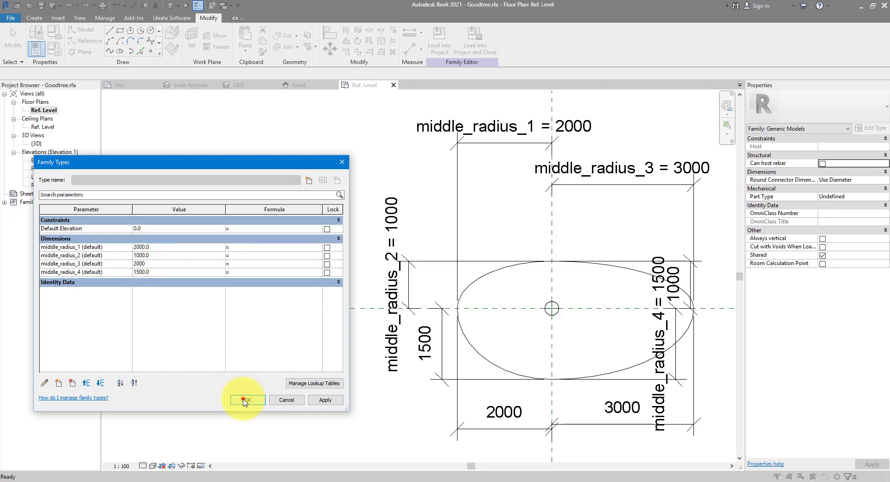
left_click(245, 401)
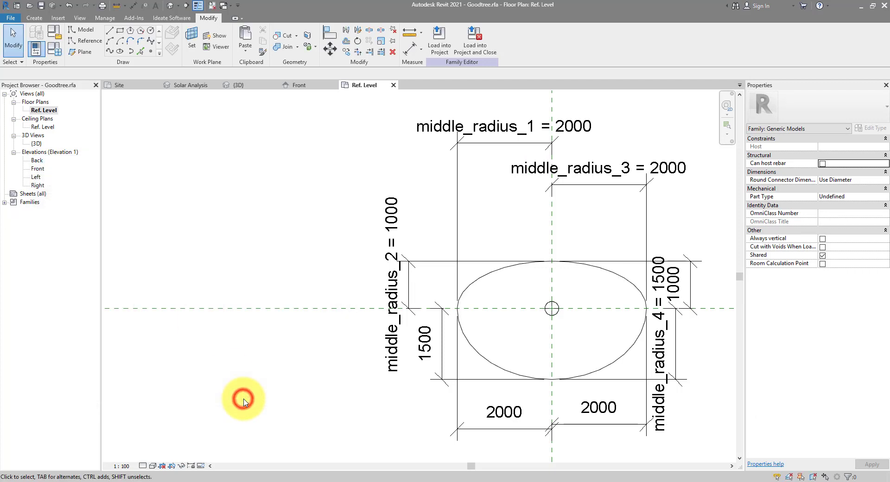
- Paste a copy of the four quarter ellipses aligned to the same place and host it on the crown middle 2 reference plane
left_click(502, 271)
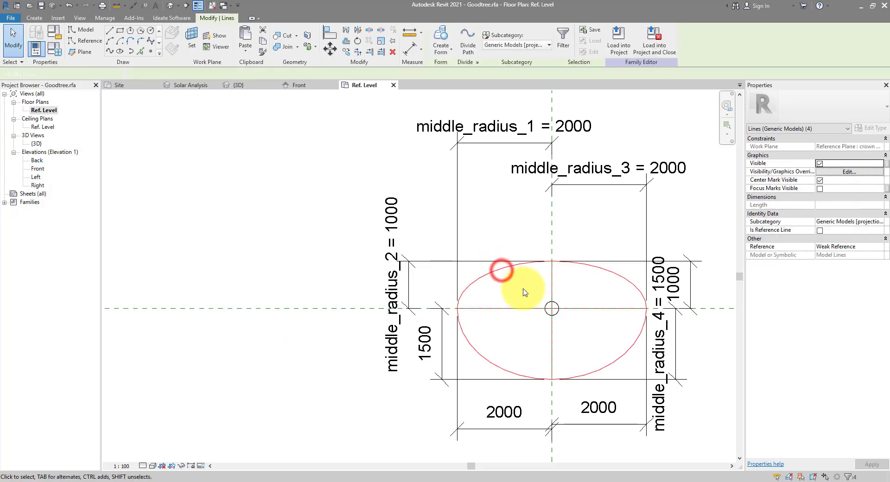
left_click(243, 45)
left_click(284, 138)
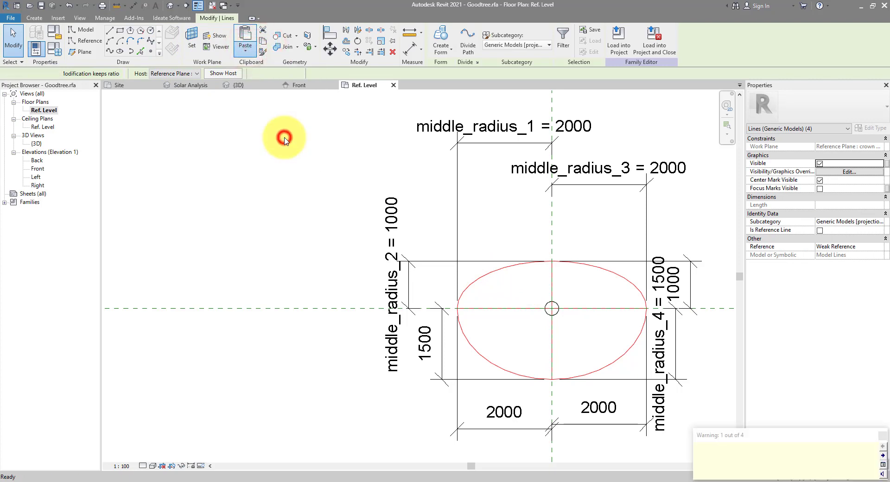
left_click(196, 74)
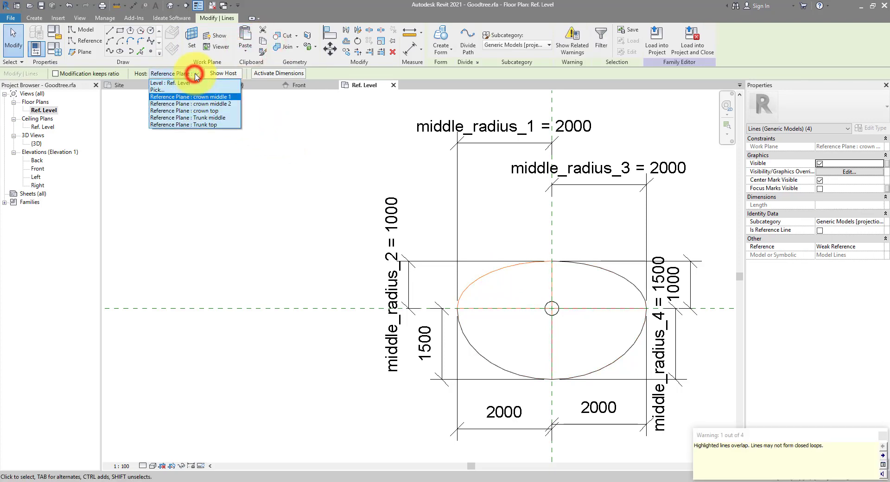
left_click(225, 104)
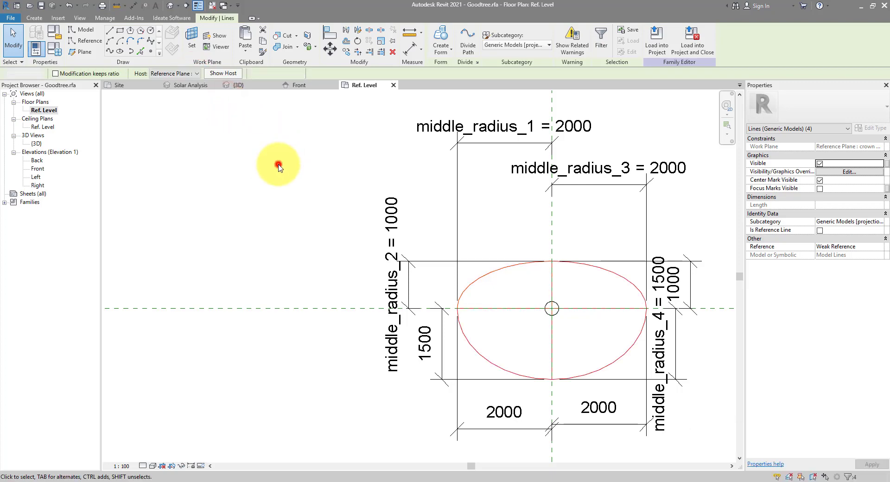
- In the 3D view, paste a copy of the trunk-top circle in the same place and host it on the crown top reference plane
left_click(170, 6)
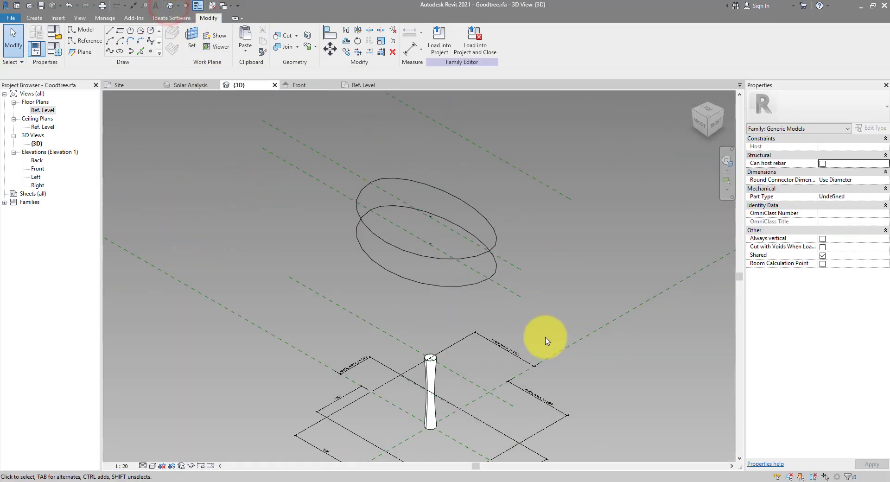
middle_click_drag(545, 341, 522, 260, "shift")
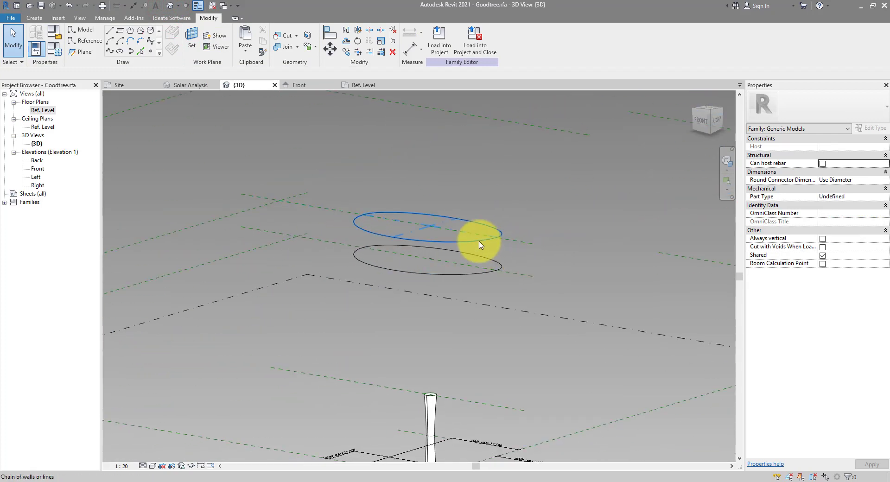
scroll(475, 276, "down", 3)
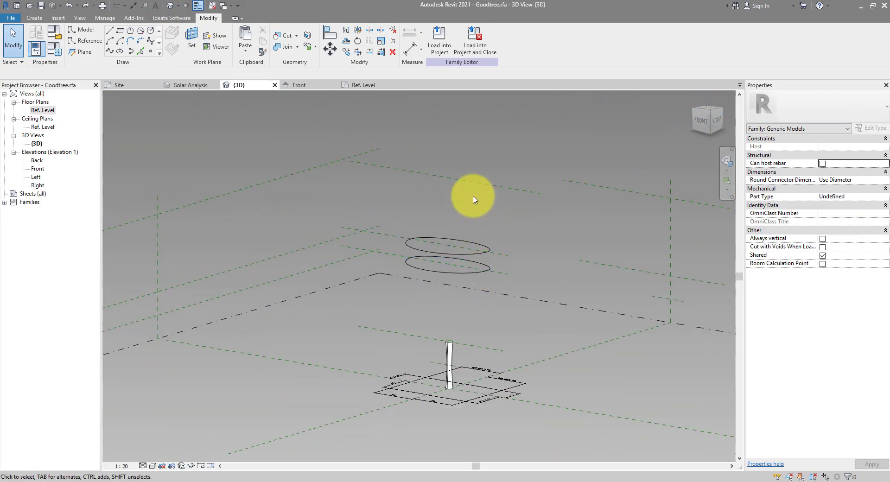
left_click(477, 257)
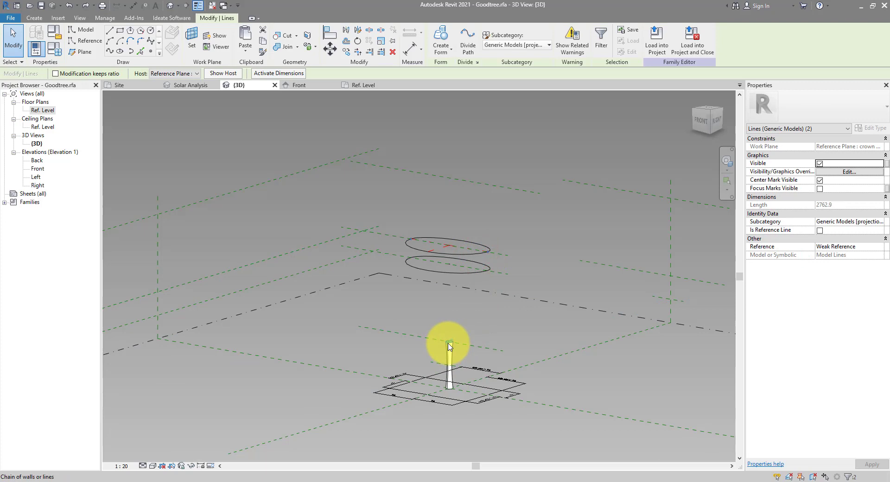
left_click(449, 346)
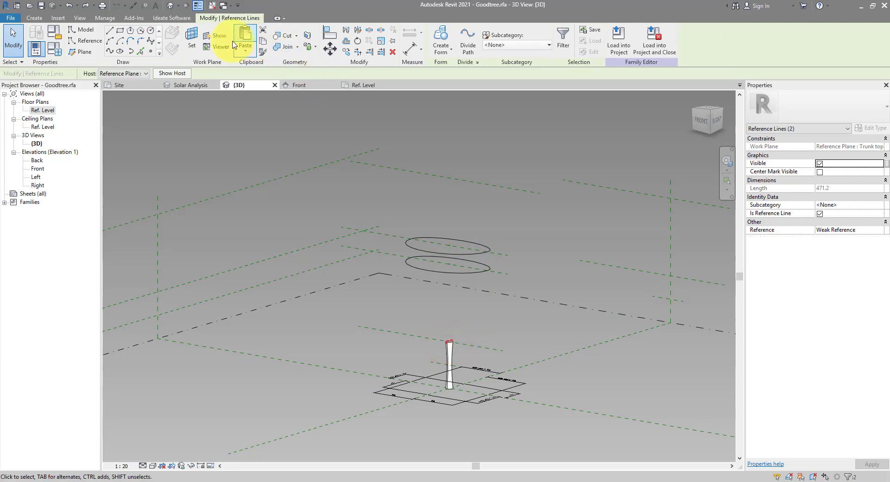
left_click(264, 41)
left_click(245, 46)
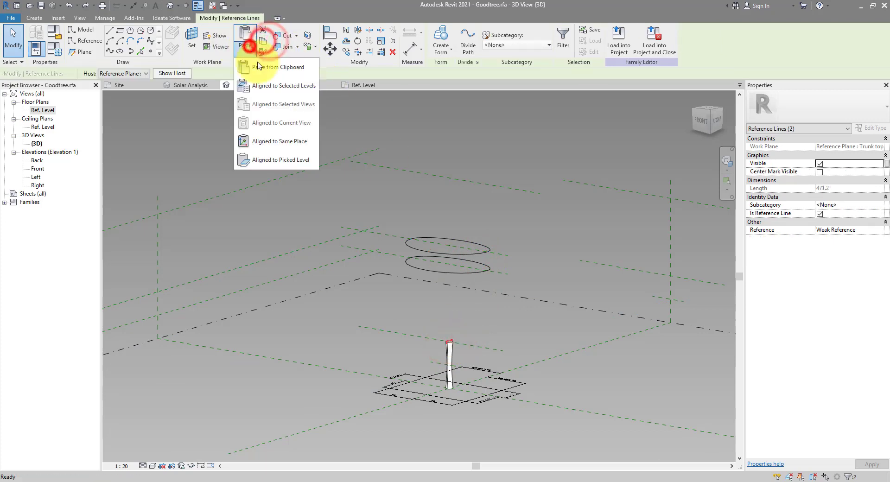
left_click(268, 139)
left_click(146, 73)
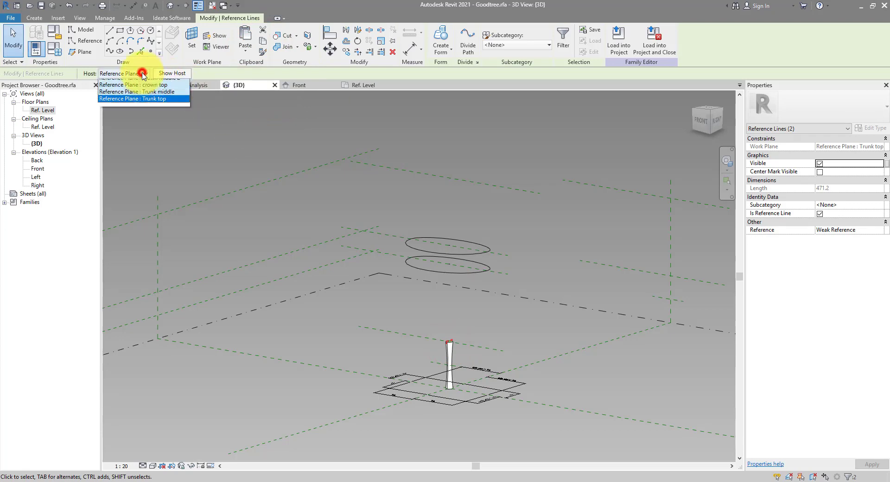
left_click(162, 112)
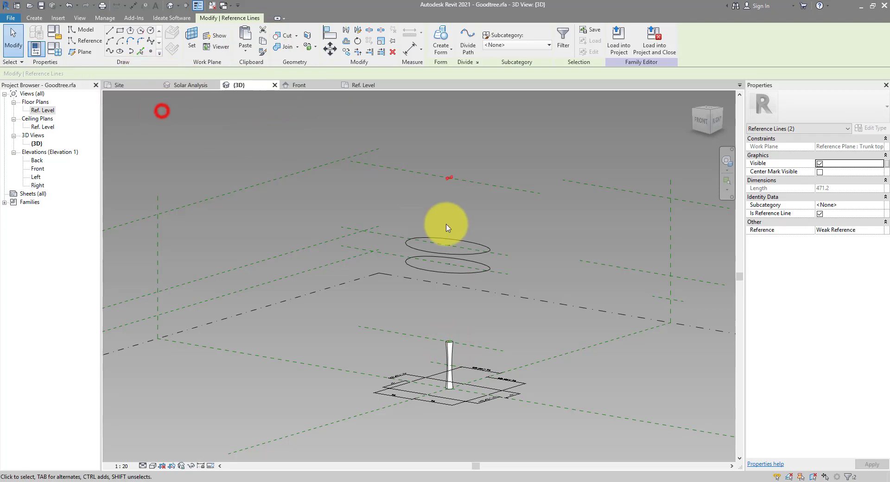
left_click(475, 210)
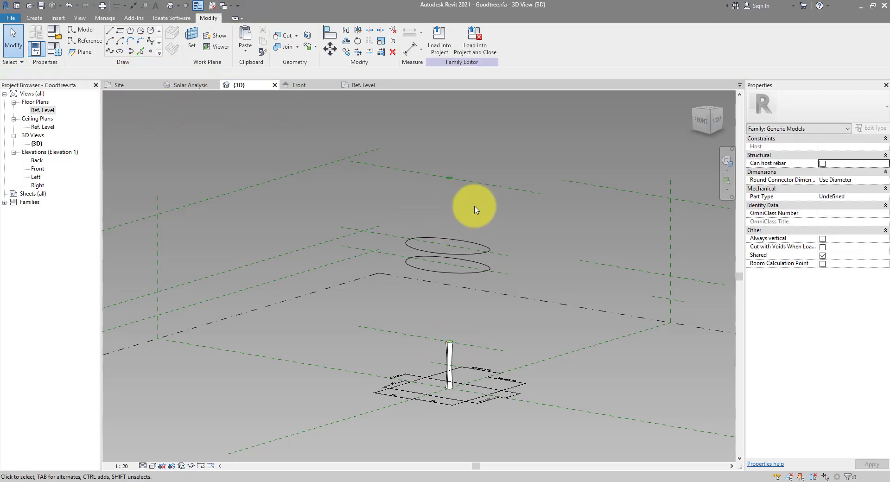
- Set middle_radius_1 to 5000 in the family types and accept it
left_click(54, 48)
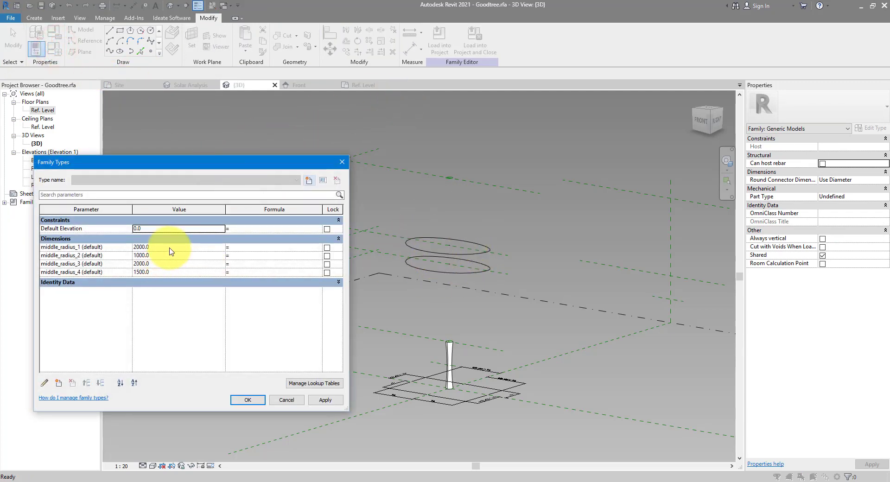
left_click(242, 401)
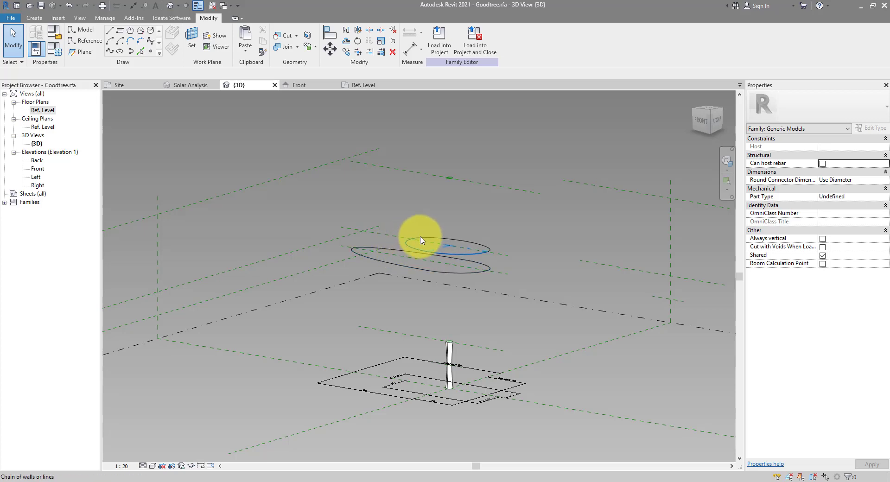
- In the Ref. Level plan, temporarily isolate the upper crown ellipse curves together with the two centre reference planes
left_click_drag(401, 223, 494, 266)
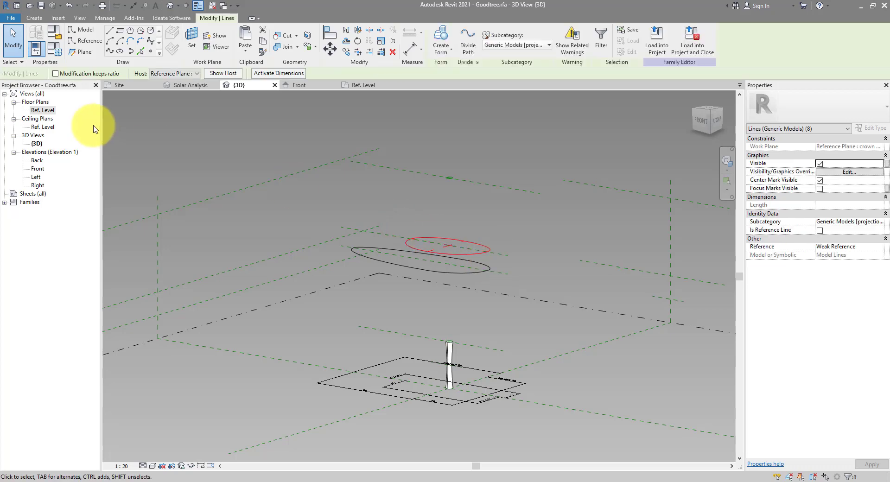
double_click(43, 109)
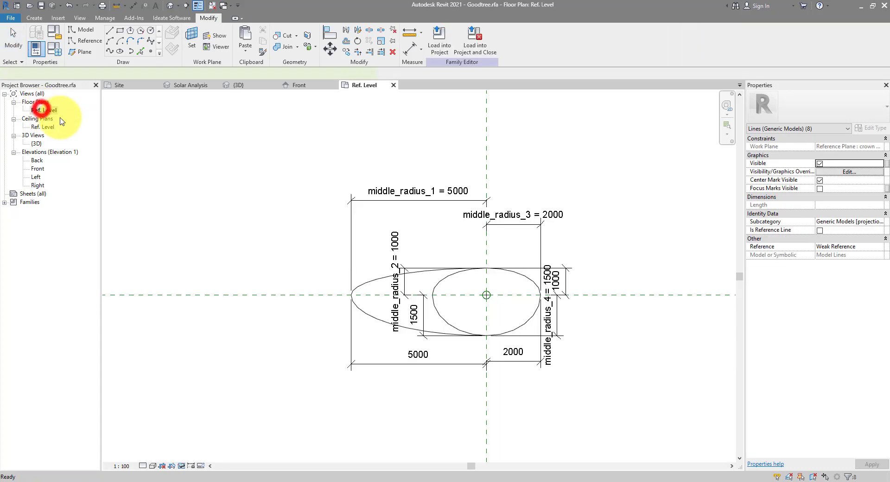
left_click(491, 155, "ctrl")
left_click(660, 295, "ctrl")
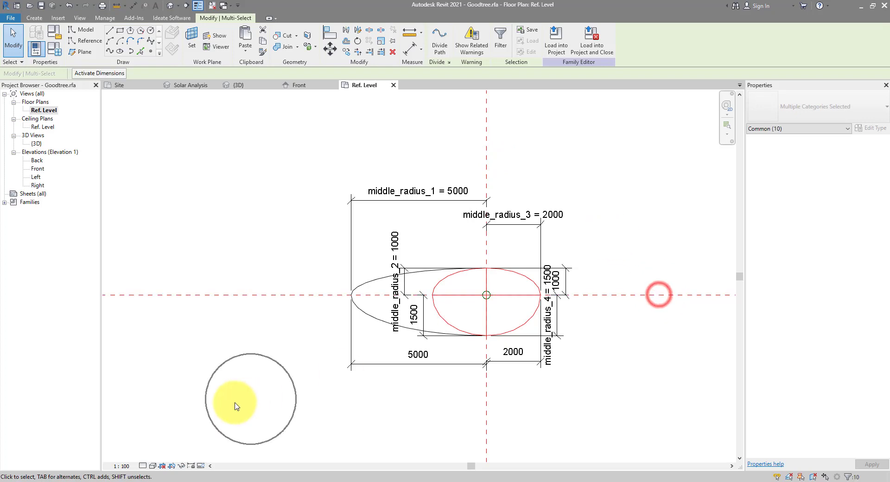
left_click(182, 466)
left_click(211, 433)
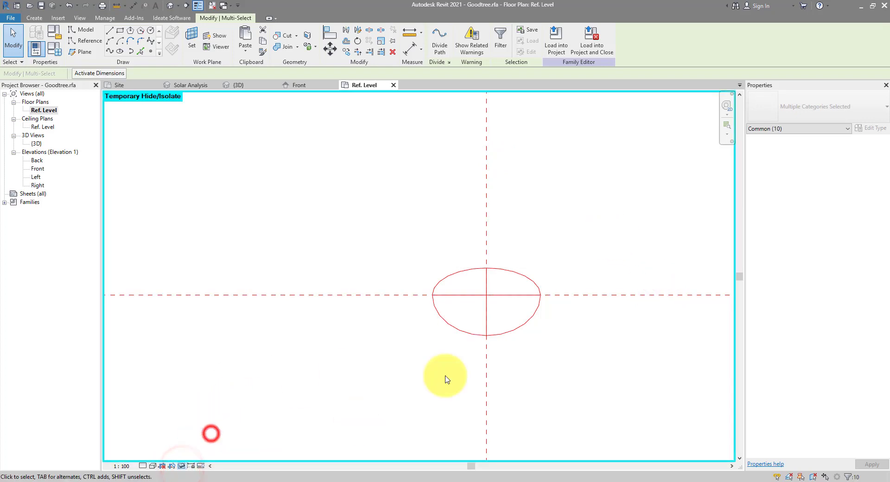
left_click(543, 250)
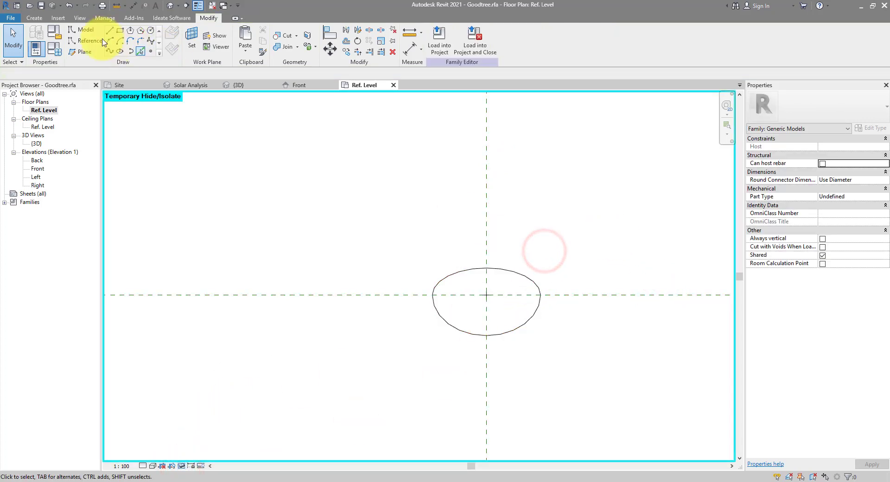
- Add aligned dimensions from the centre reference planes to the isolated ellipse's upper and right-hand extremes
left_click(133, 6)
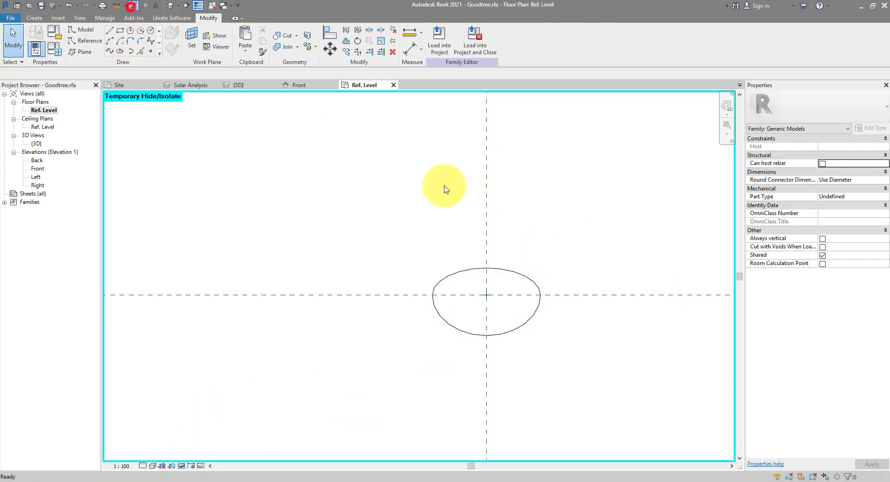
left_click(400, 295)
left_click(486, 268)
left_click(408, 262)
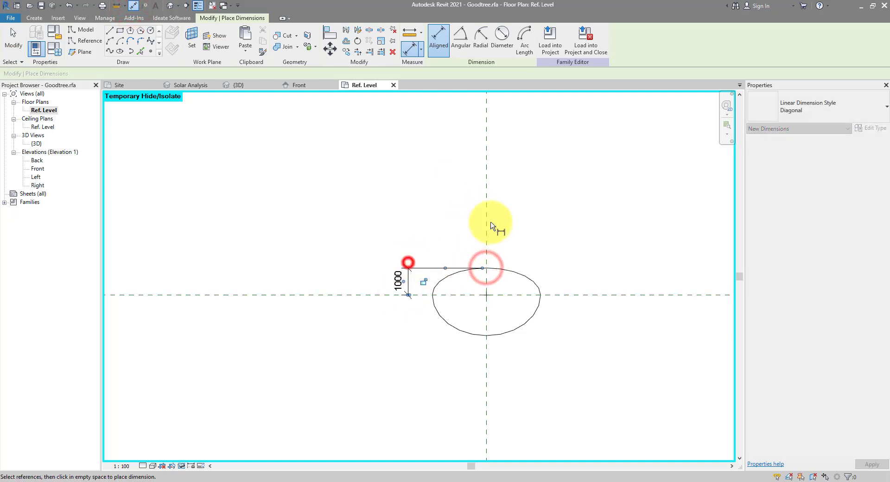
left_click(488, 222)
left_click(541, 295)
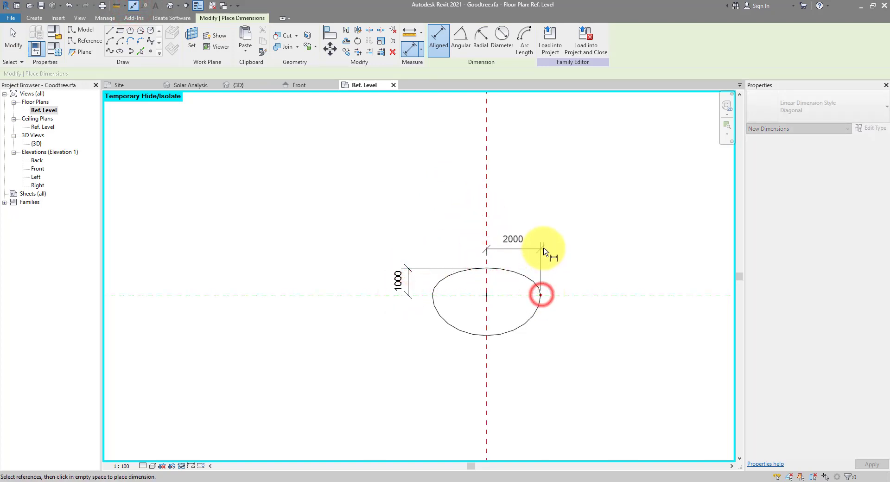
left_click(542, 249)
- Add aligned dimensions from the centre reference planes to the isolated ellipse's lower and left-hand extremes
left_click(554, 295)
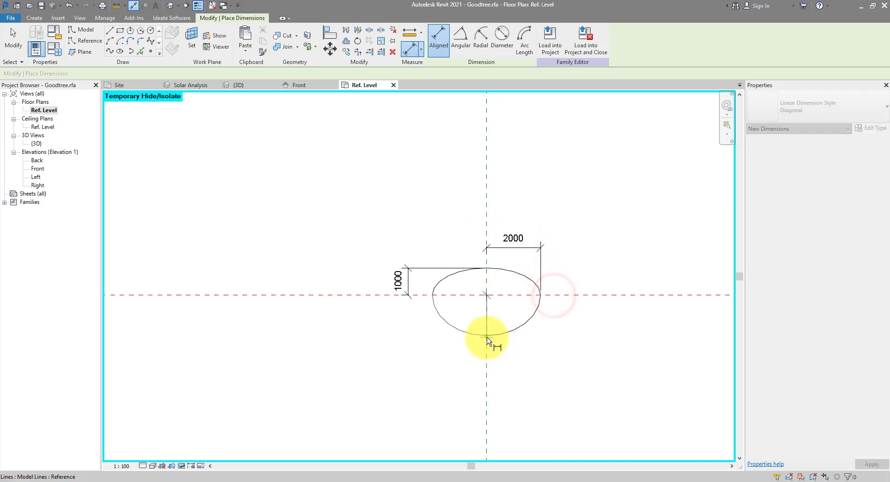
left_click(486, 335)
left_click(575, 349)
left_click(487, 351)
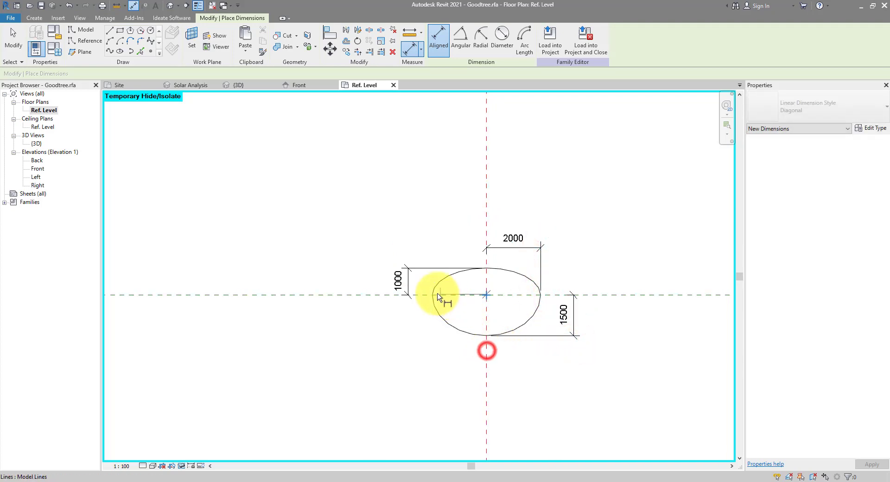
left_click(432, 296)
left_click(427, 361)
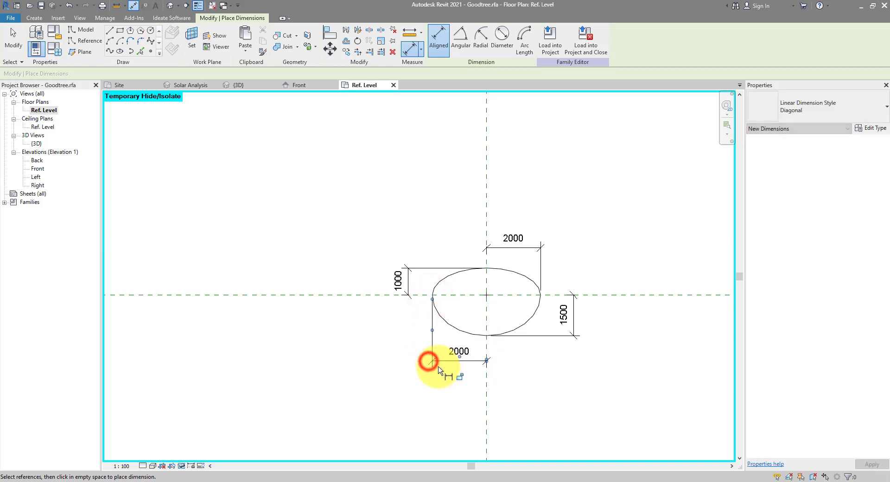
key("Escape")
key("Escape")
- Reset the temporary isolation and set the plan view scale to 1:50
left_click(181, 465)
left_click(213, 456)
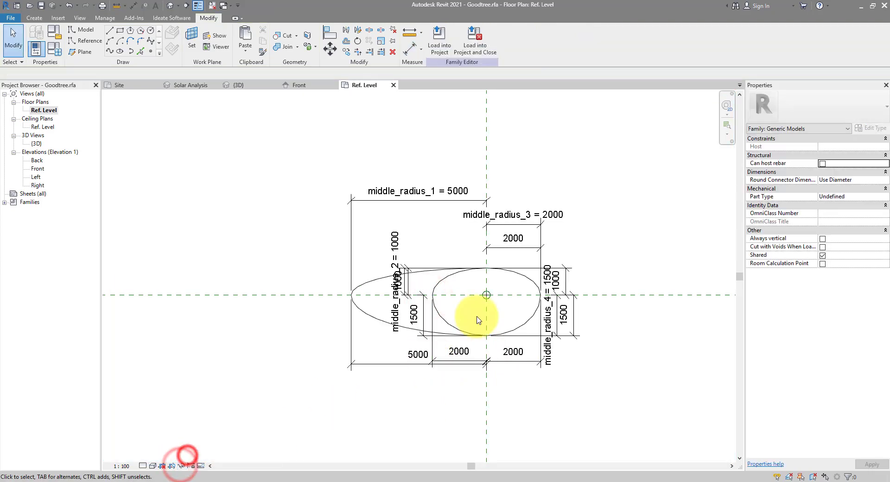
scroll(463, 306, "up", 2)
left_click(123, 466)
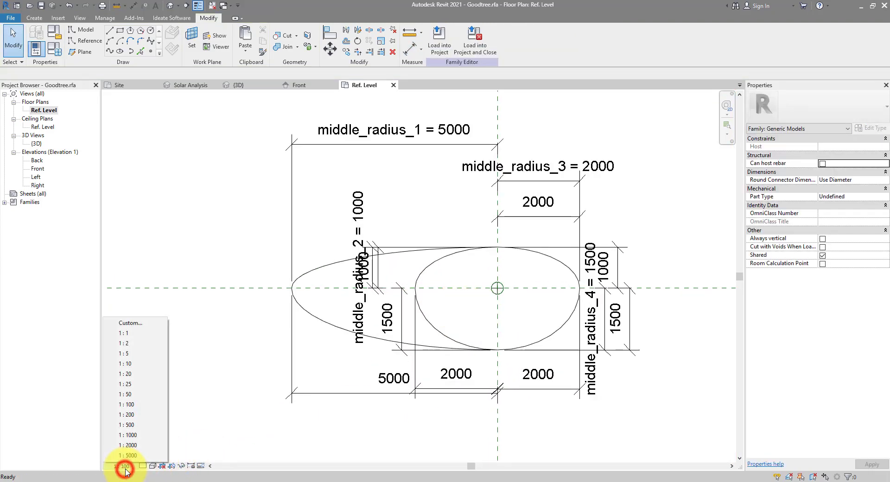
left_click(128, 363)
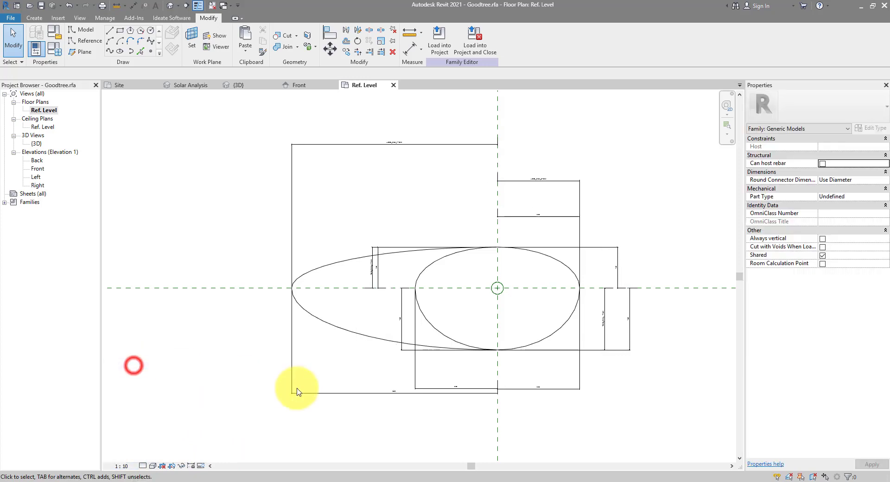
left_click(124, 466)
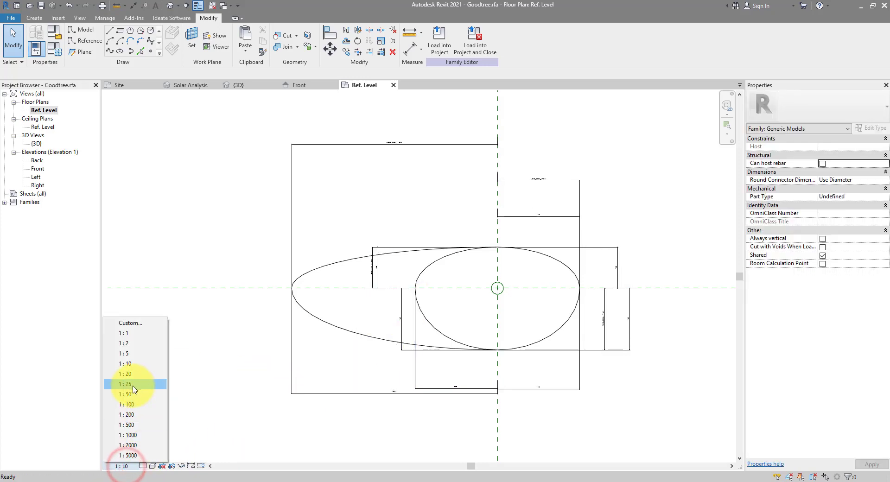
left_click(132, 392)
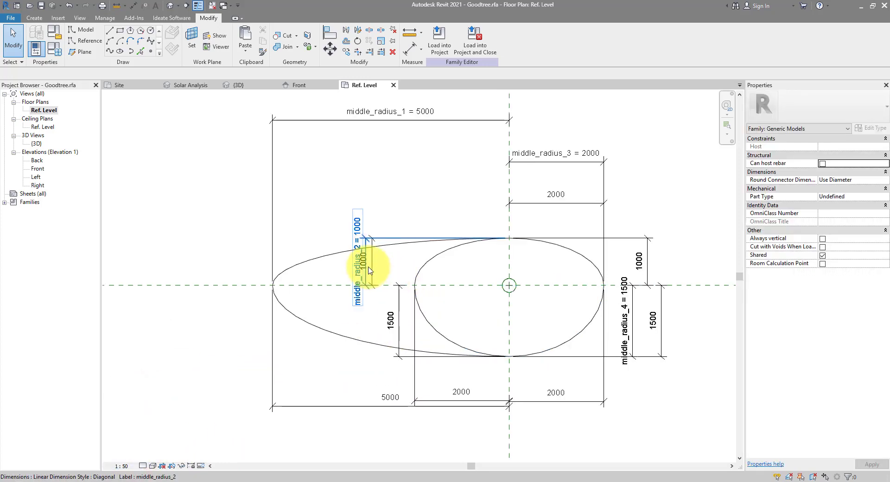
- Move the copied ellipse's upper radius dimension clear and label it middle_radius_2, and label its right-hand radius dimension middle_radius_3
left_click_drag(375, 271, 393, 258)
left_click(495, 39)
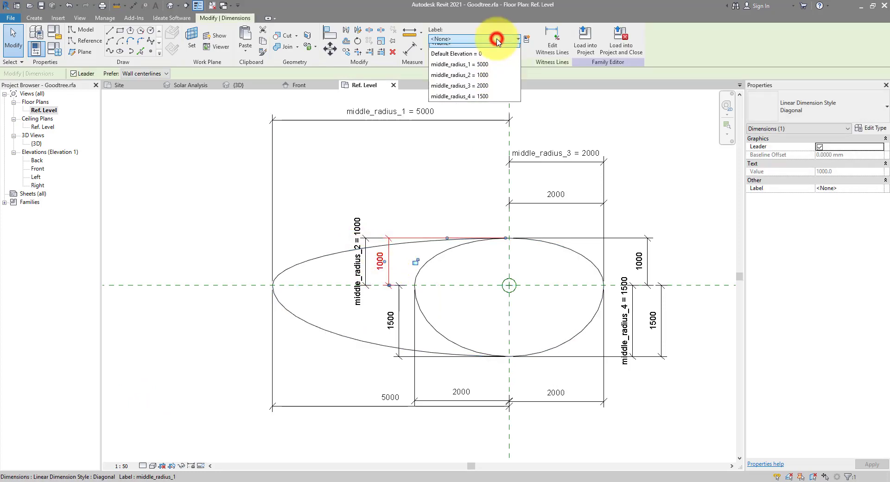
left_click(484, 92)
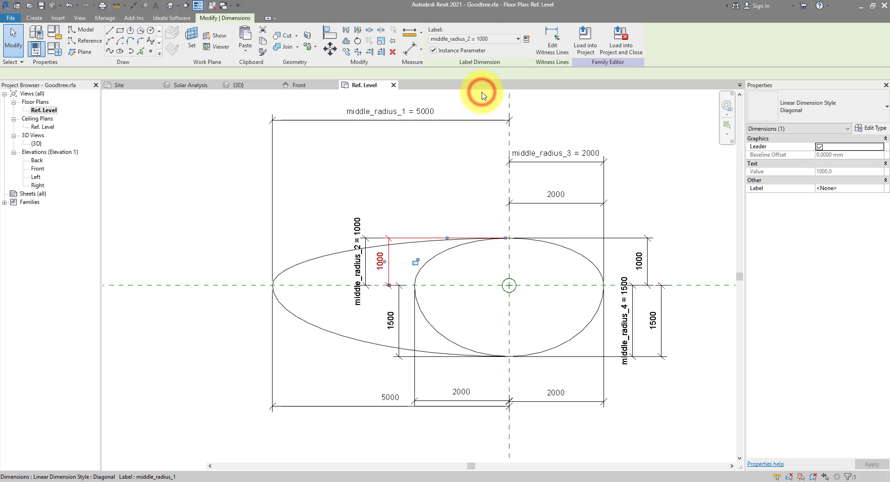
left_click(578, 204)
left_click(482, 39)
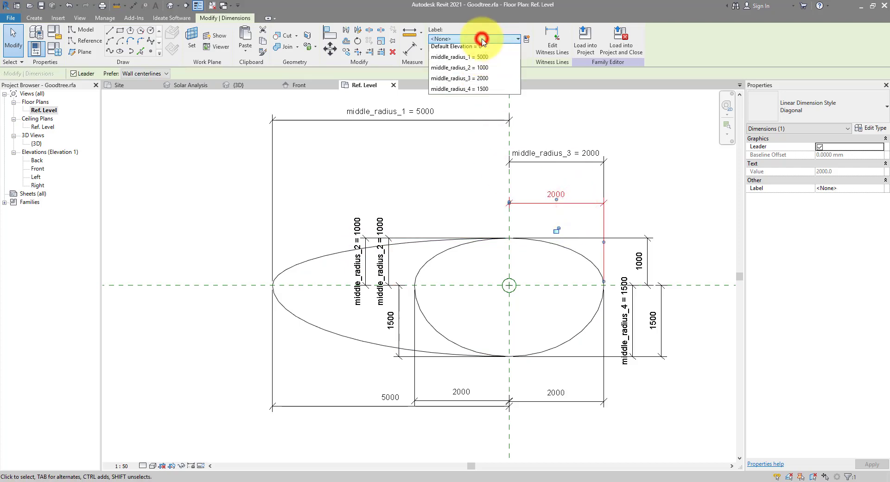
left_click(475, 103)
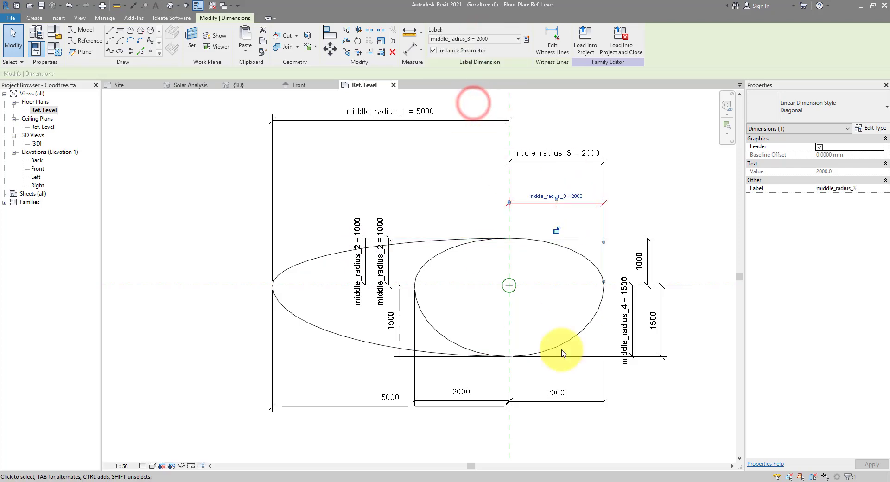
- Label the copied ellipse's lower radius dimension middle_radius_4 and its left-hand radius dimension middle_radius_1
left_click(661, 336)
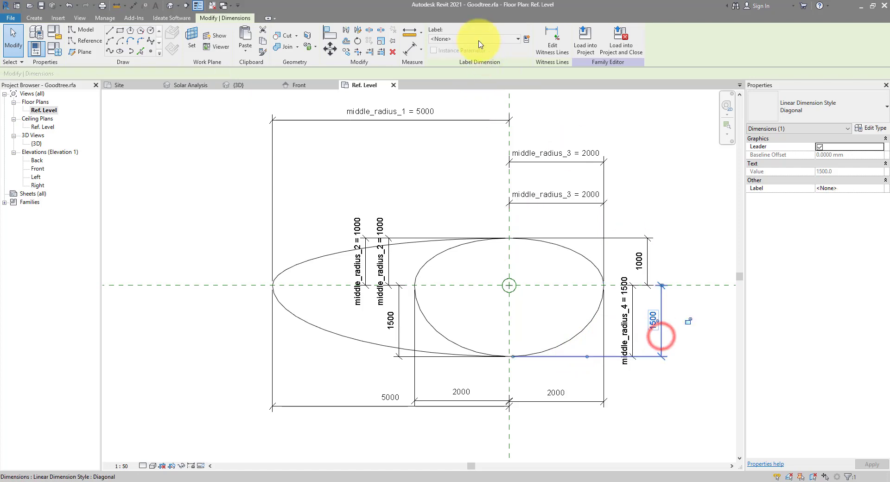
left_click(517, 38)
left_click(474, 111)
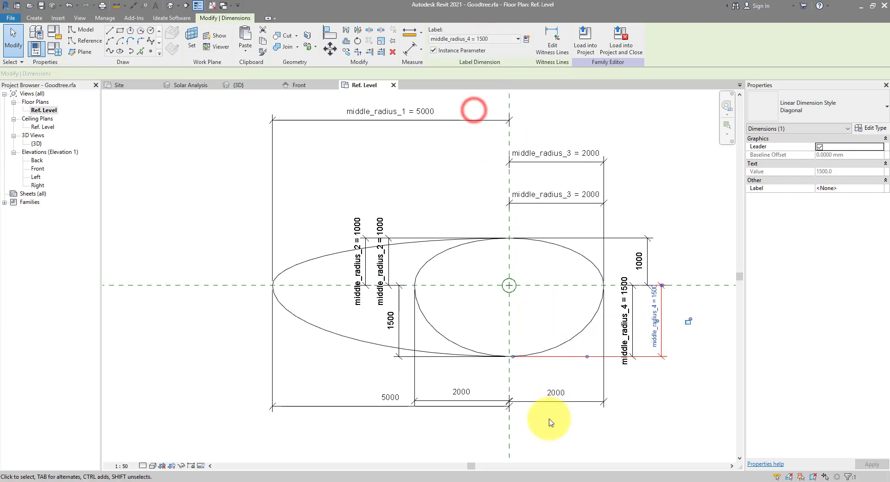
left_click(472, 380)
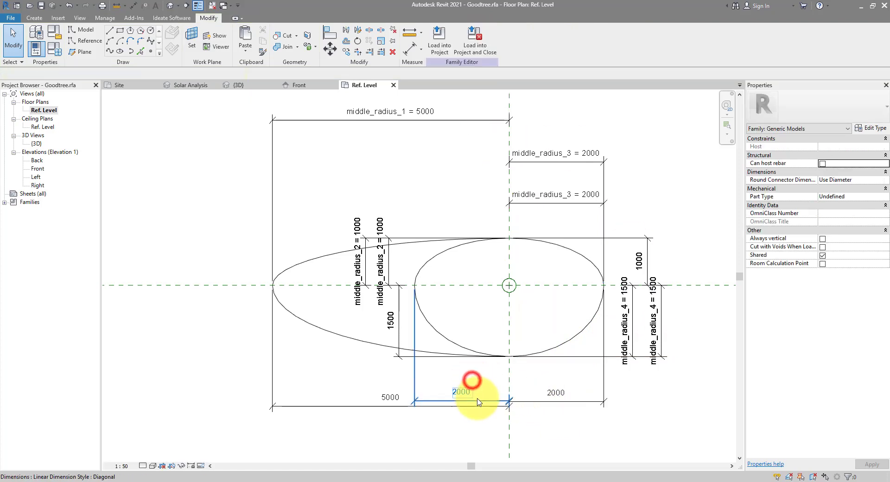
left_click(478, 401)
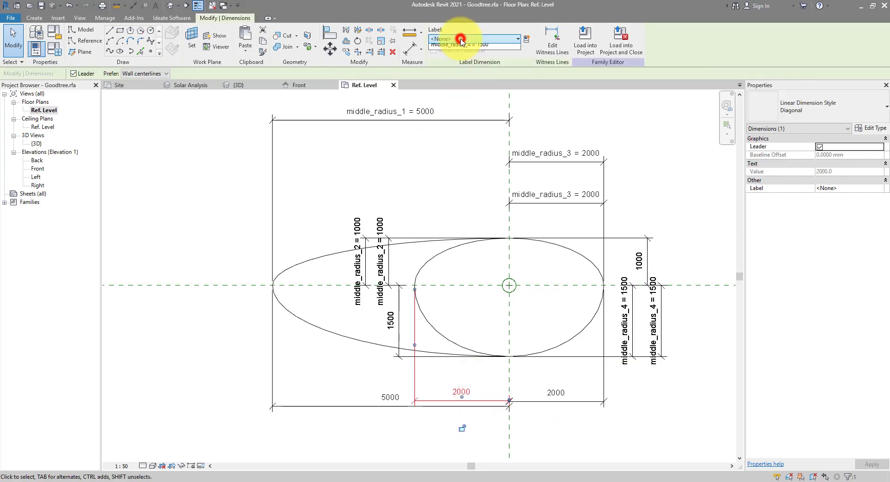
left_click(471, 82)
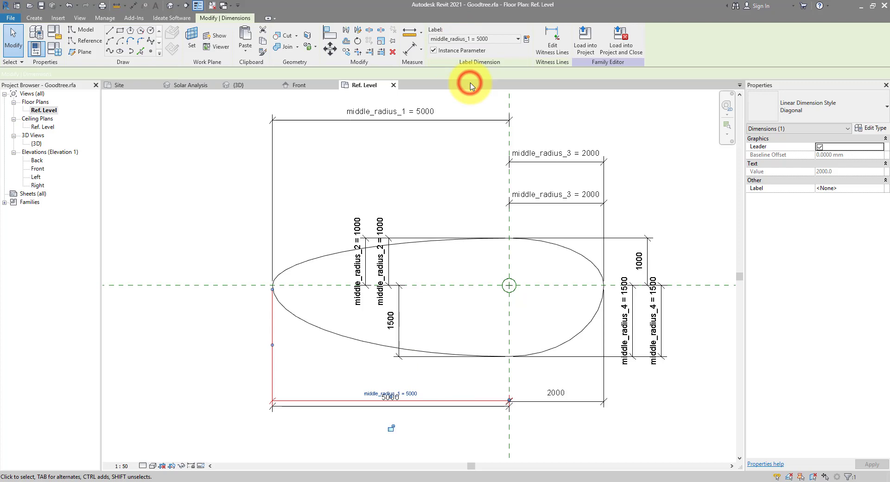
left_click(413, 143)
- In the 3D view, set middle_radius_1 to 3000 and middle_radius_2 to 1500 in the family types and accept them
left_click(169, 6)
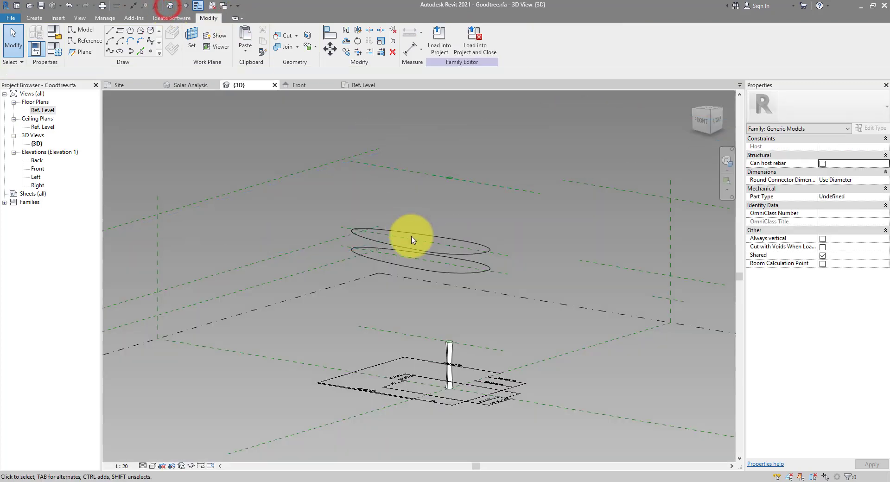
left_click(62, 53)
left_click_drag(252, 169, 233, 163)
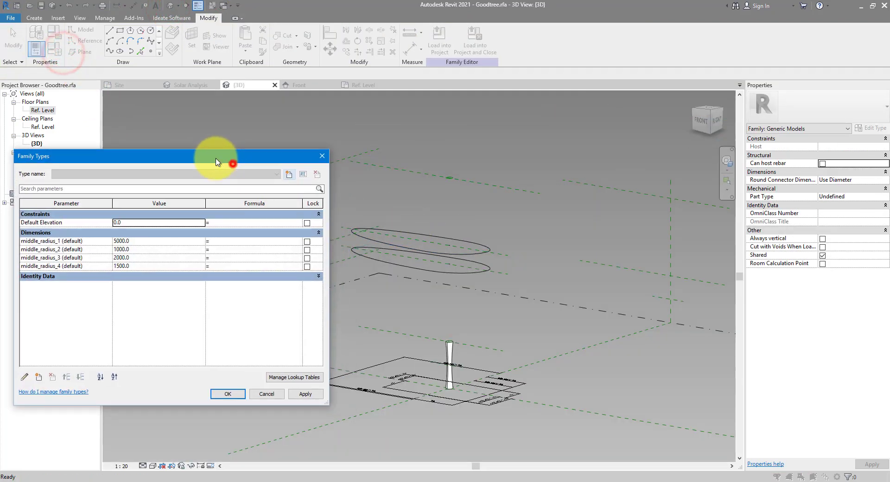
left_click(302, 394)
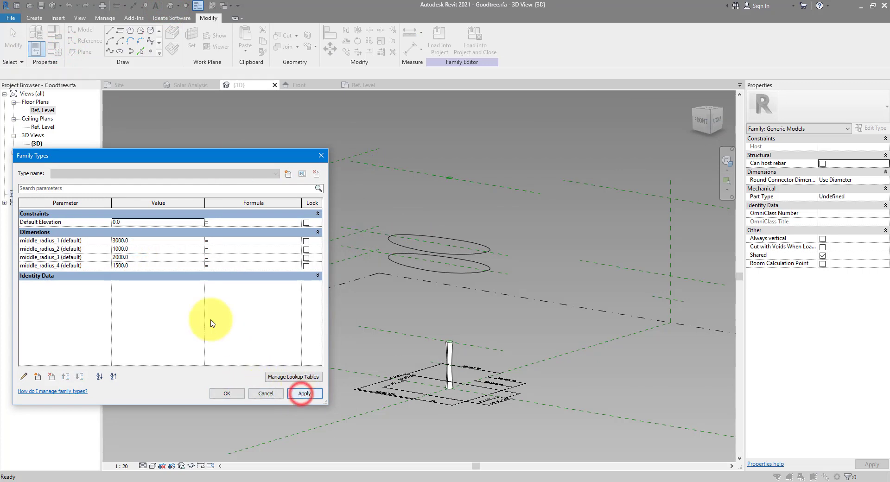
left_click(151, 246)
type("1500")
left_click(302, 393)
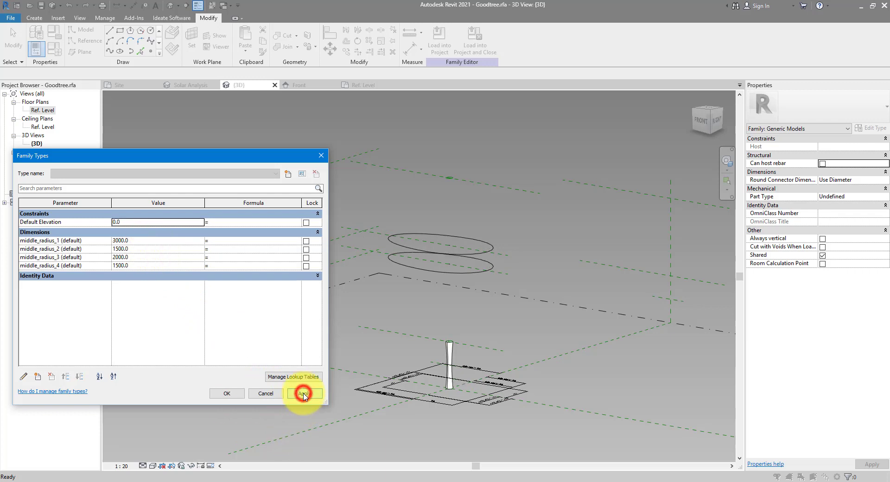
left_click(225, 394)
- Convert all curves of both crown middle ellipses into reference lines
left_click(433, 188)
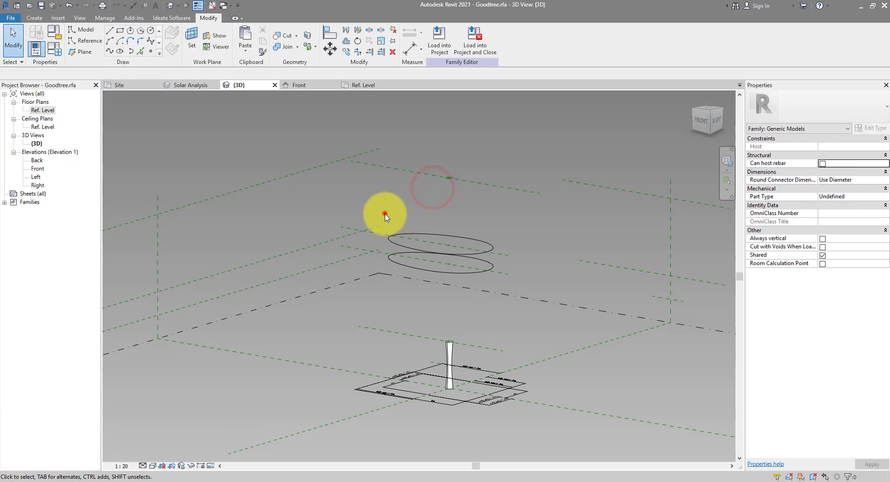
left_click_drag(384, 214, 503, 284)
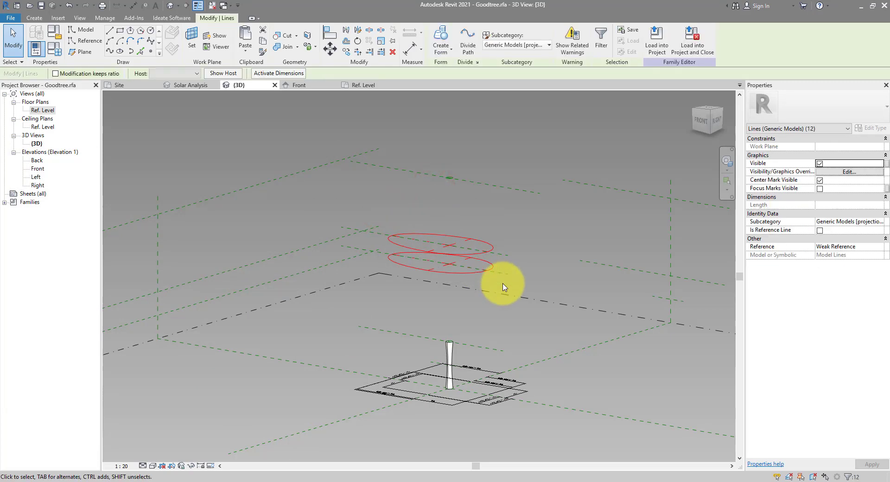
left_click(819, 230)
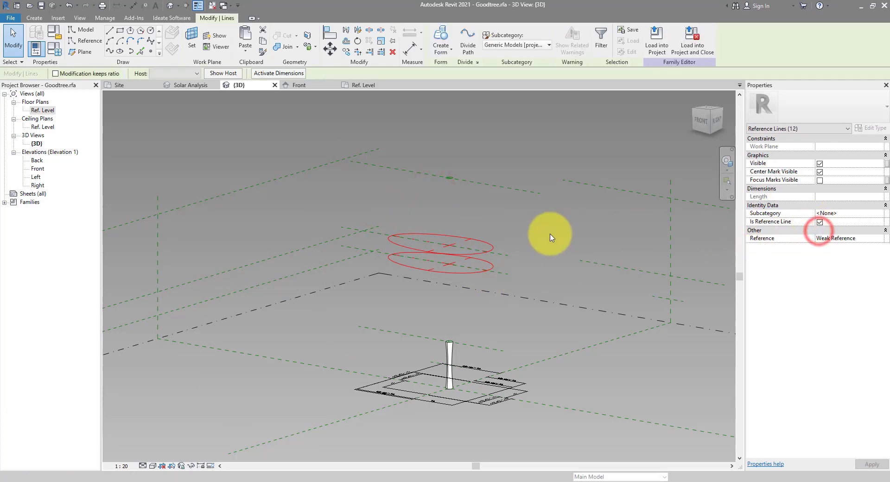
left_click(529, 242)
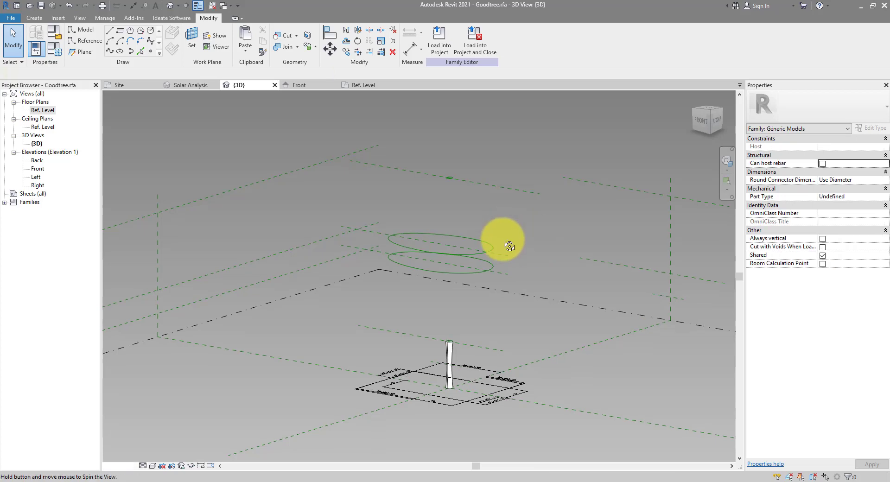
- Create a solid crown form from the top circle, both middle ellipses and the circle at the top of the trunk
scroll(497, 214, "up", 3)
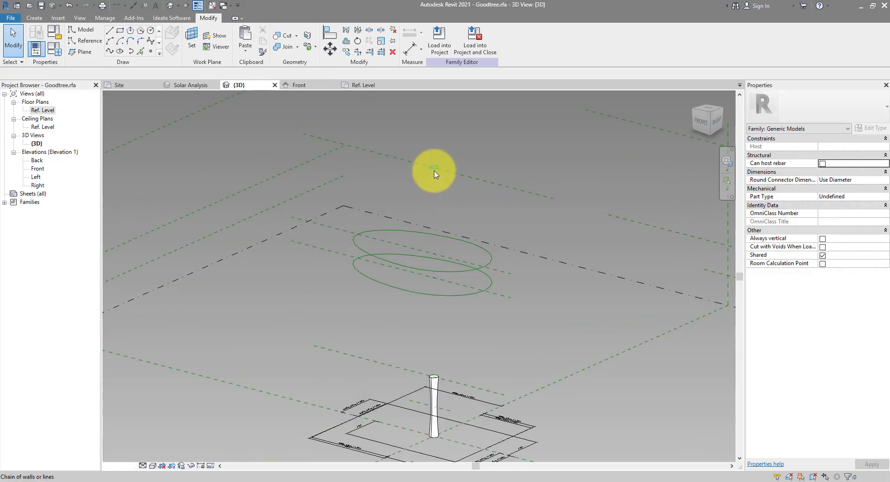
left_click(434, 170)
key("Tab")
left_click(423, 234, "ctrl")
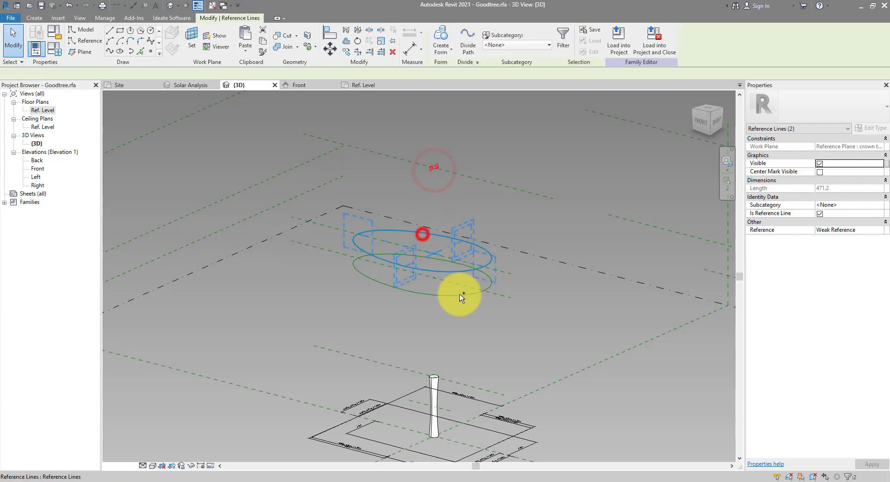
key("Tab")
left_click(459, 294, "ctrl")
left_click(433, 377, "ctrl")
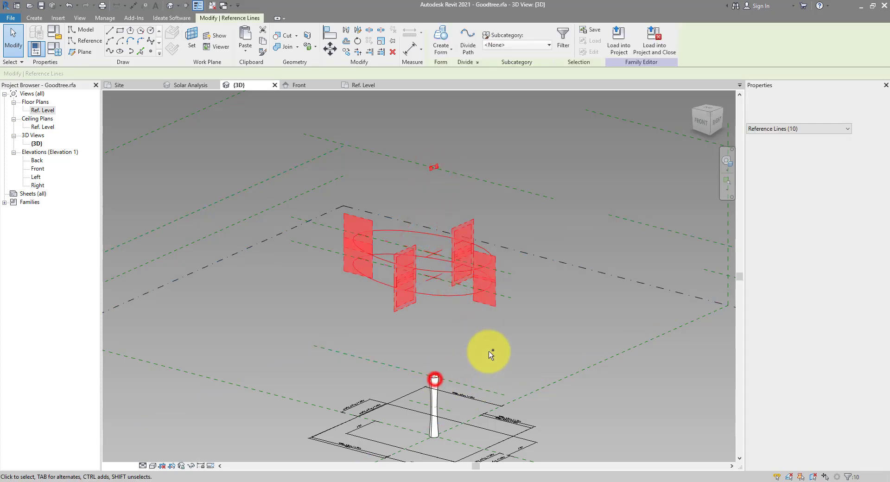
left_click(441, 39)
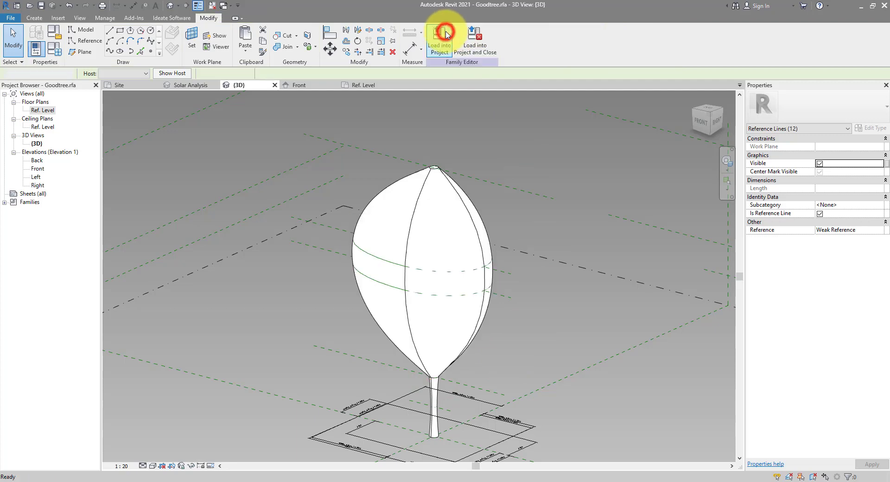
left_click(486, 211)
- In the front elevation, move the crown top and both crown middle reference planes down together, closer to the trunk top
middle_click_drag(503, 209, 582, 238, "shift")
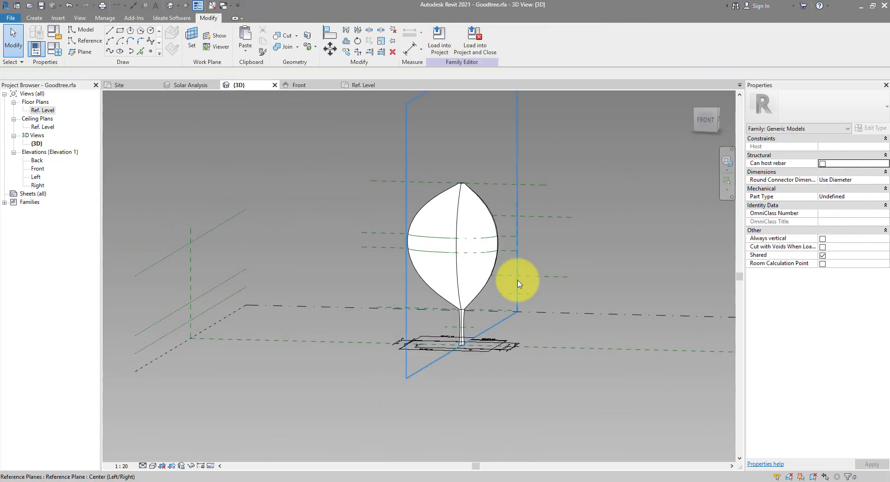
middle_click_drag(518, 284, 512, 341, "shift")
scroll(518, 249, "up", 3)
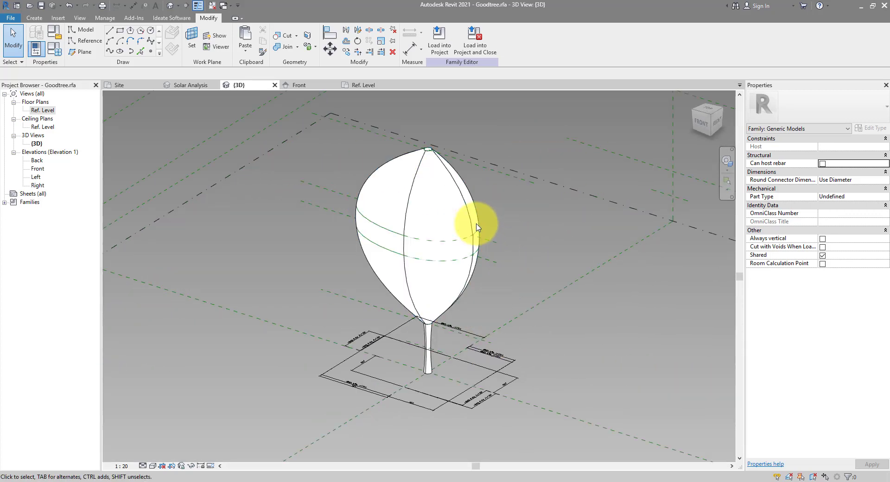
double_click(39, 170)
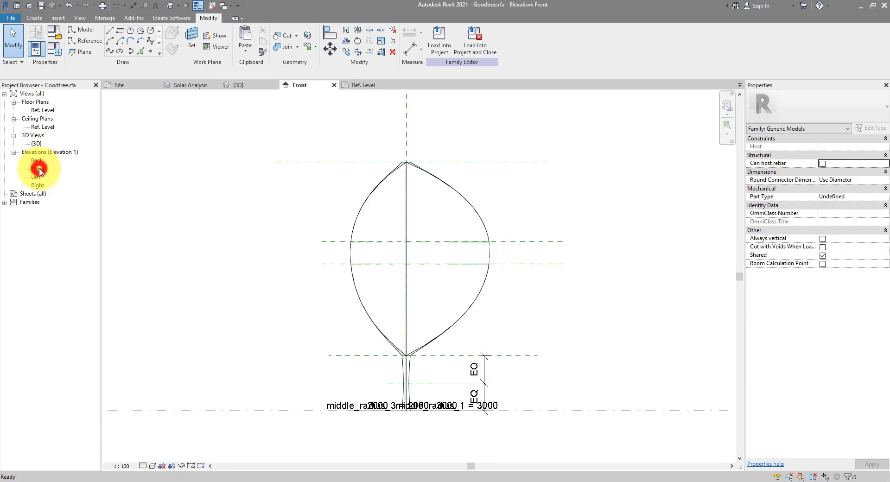
left_click_drag(564, 207, 541, 283)
left_click_drag(553, 133, 524, 297)
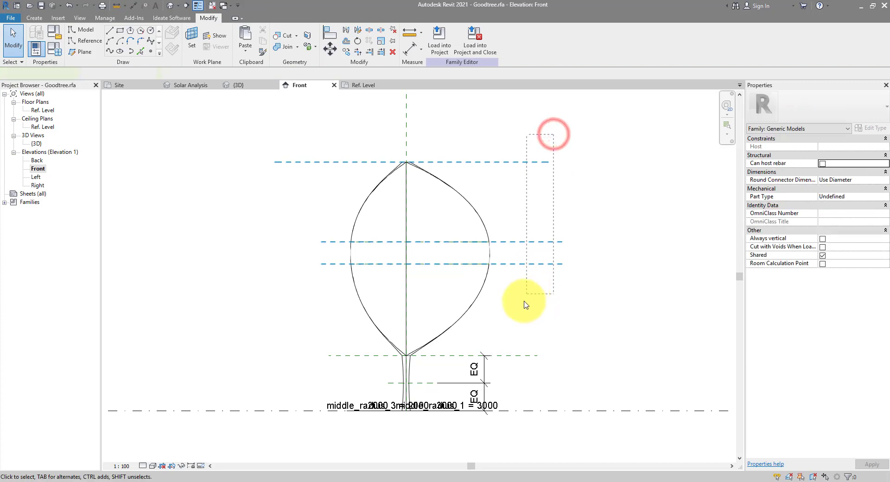
scroll(525, 298, "up", 1)
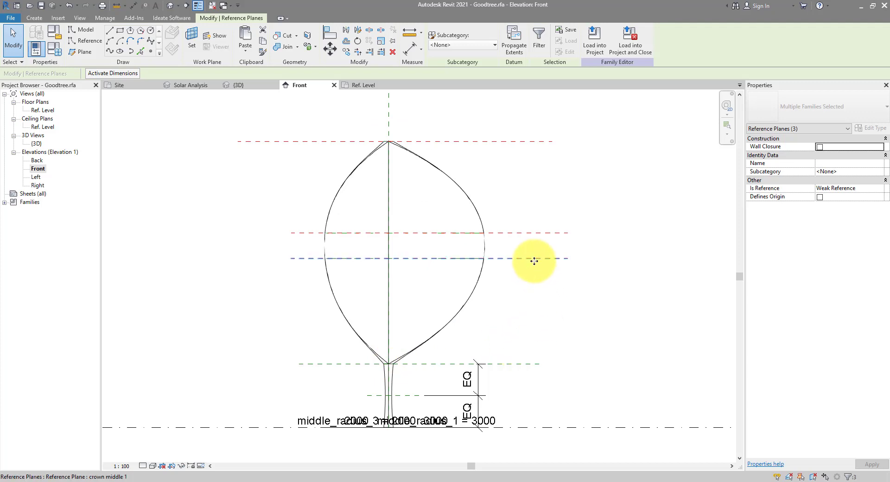
left_click_drag(529, 258, 527, 312)
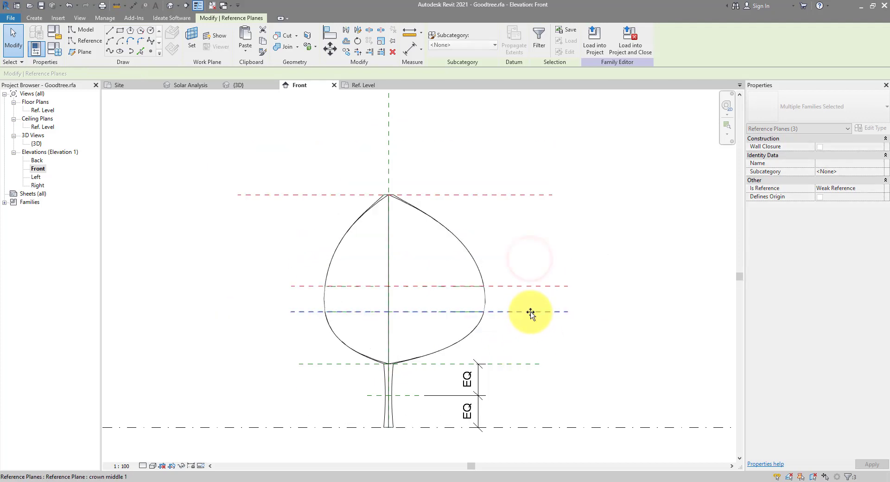
- Lower only the crown top reference plane toward the upper crown middle plane to flatten the crown
left_click(488, 195)
left_click_drag(488, 195, 488, 236)
left_click(543, 278)
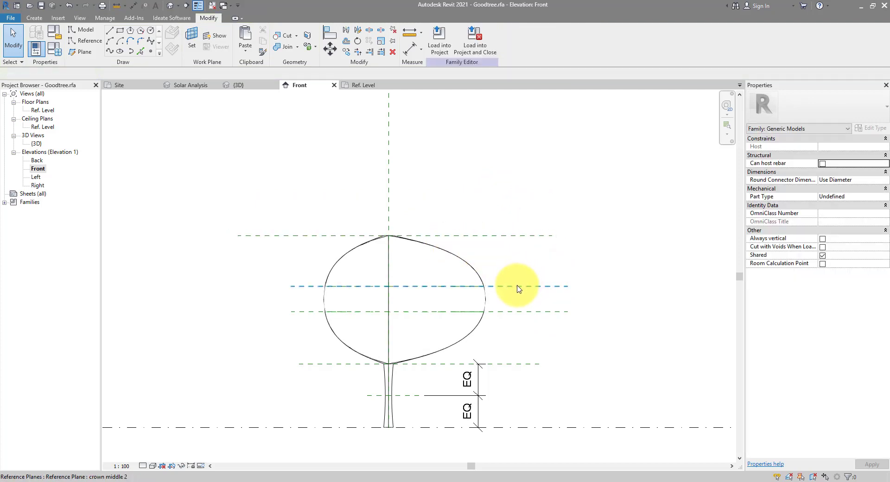
- Back in the 3D view, change the family category to Planting with Always vertical enabled
left_click(171, 9)
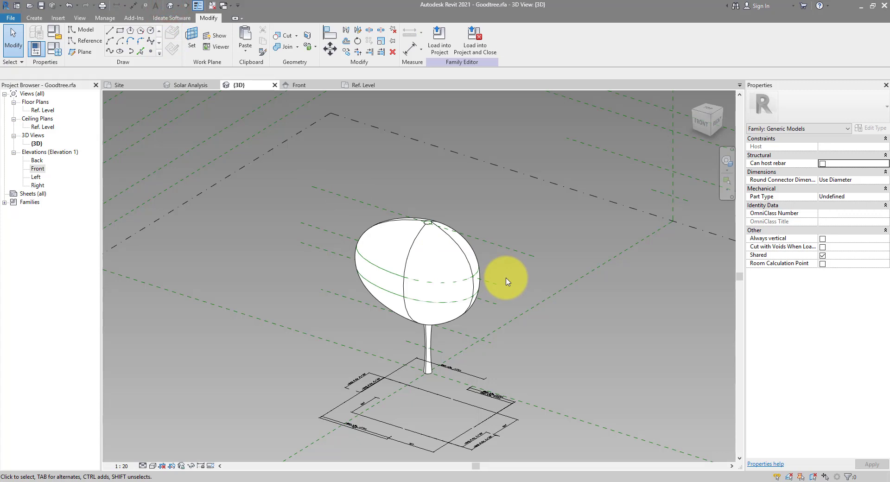
left_click(56, 32)
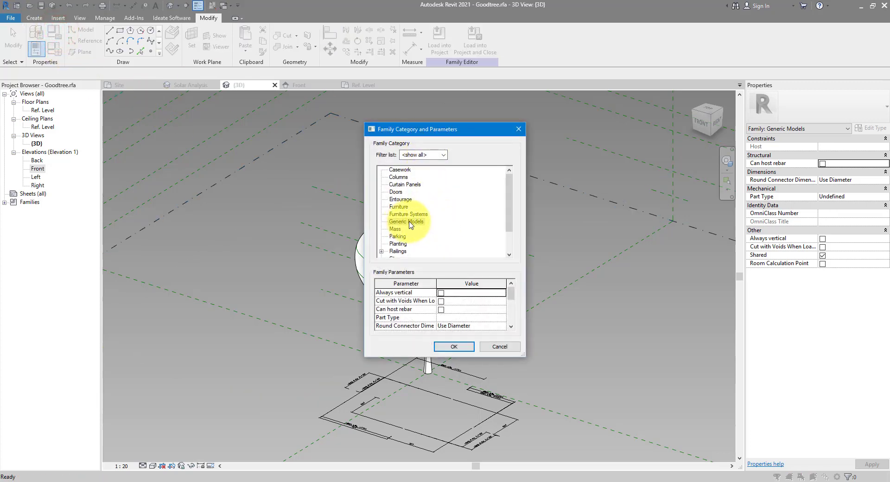
left_click(442, 293)
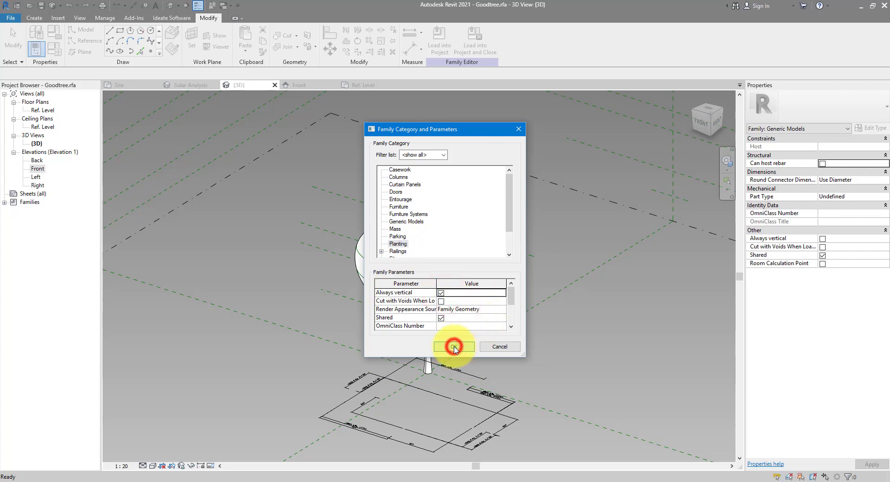
left_click(454, 347)
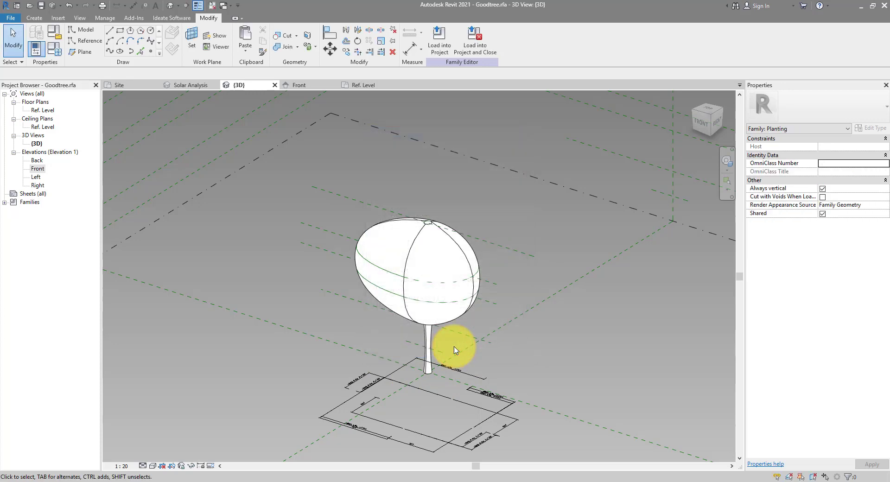
- Load the tree family into the house with trees project and place one instance just outside the southern boundary in the Site plan
left_click(441, 37)
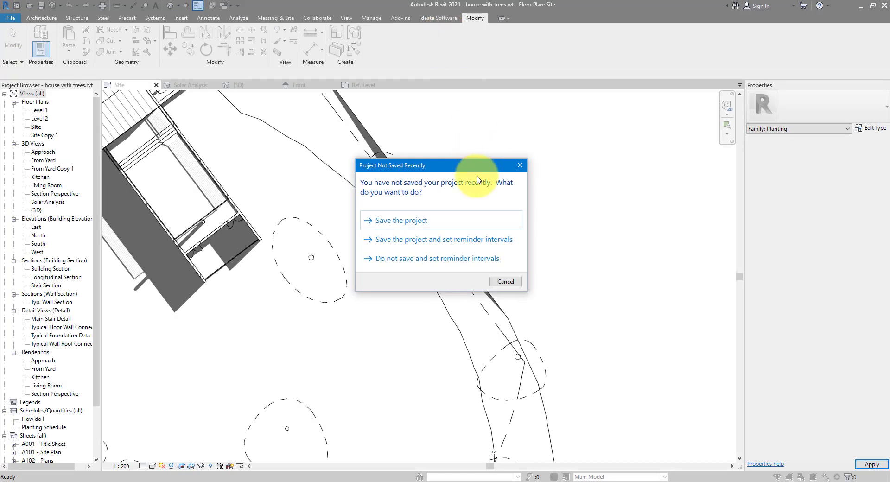
left_click(519, 162)
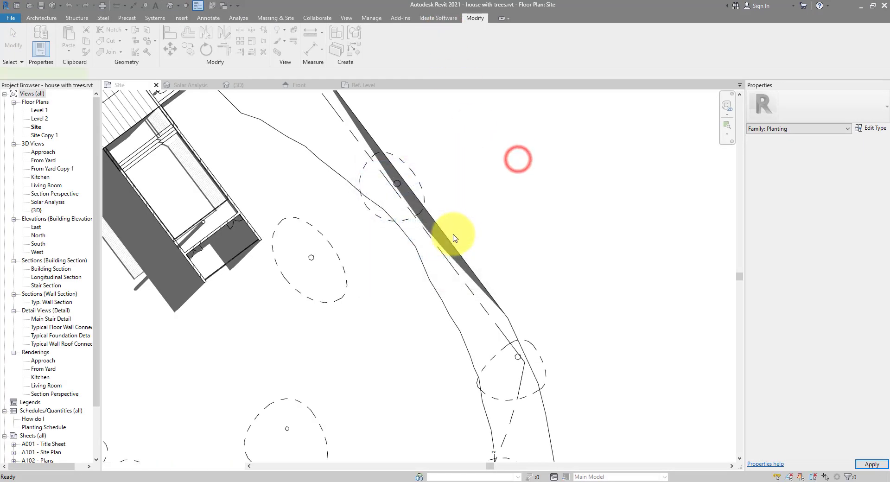
scroll(508, 225, "down", 5)
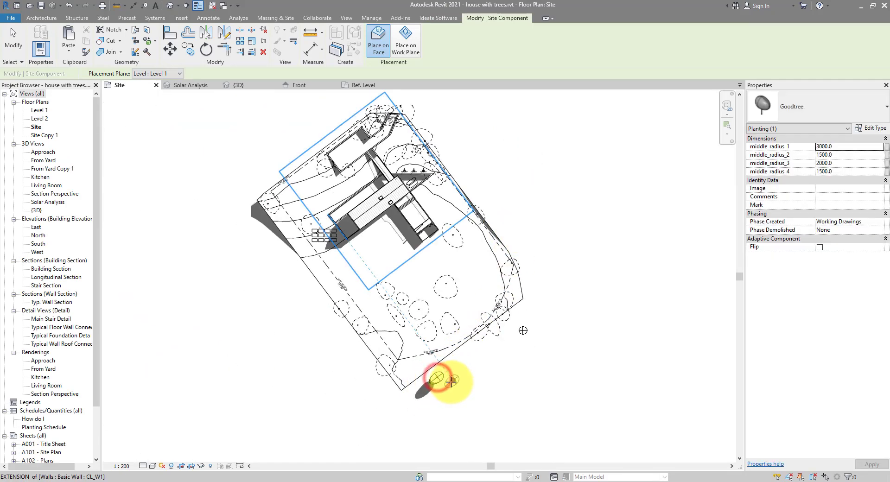
key("Escape")
key("Escape")
scroll(434, 388, "up", 5)
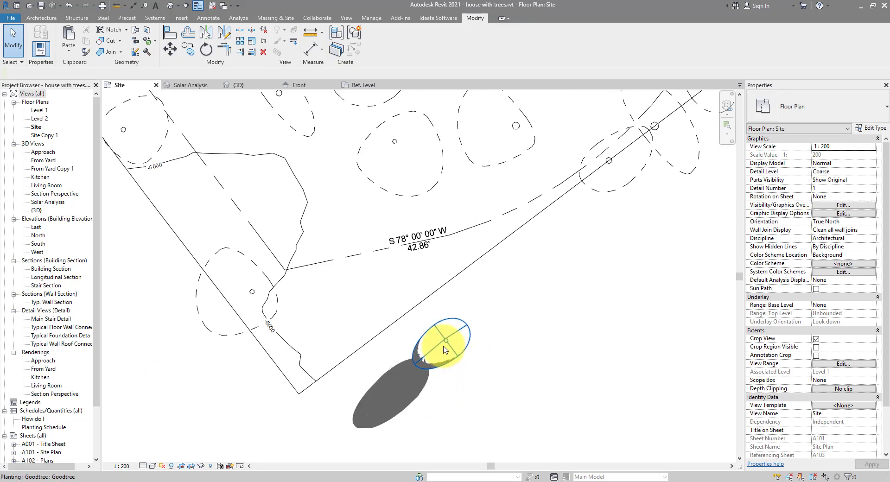
- Open the project's 3D view and examine the placed tree's shape and instance radius parameters beside the existing trees
left_click(171, 6)
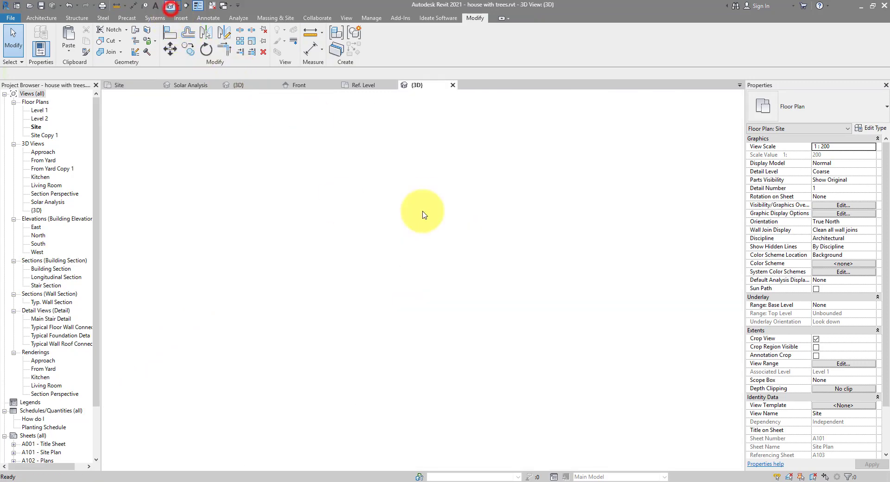
scroll(468, 407, "up", 5)
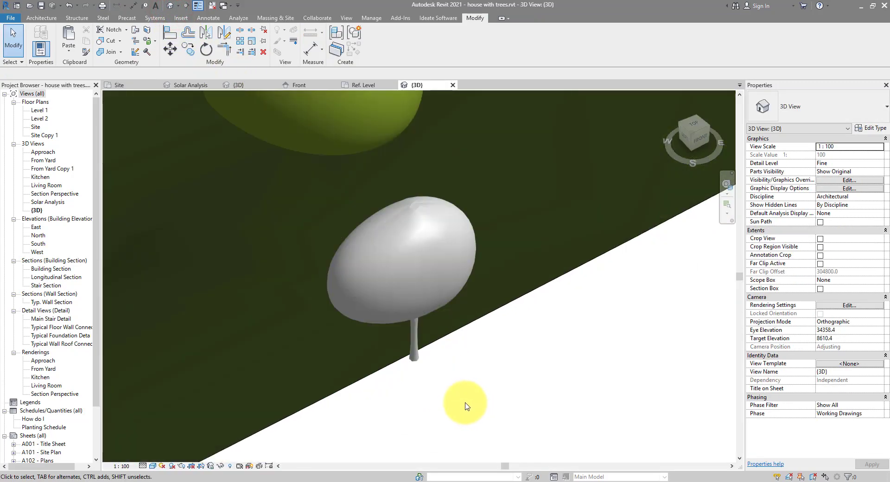
left_click(413, 358)
scroll(453, 381, "down", 2)
middle_click_drag(453, 381, 469, 354, "shift")
scroll(501, 358, "up", 3)
middle_click_drag(547, 380, 570, 382)
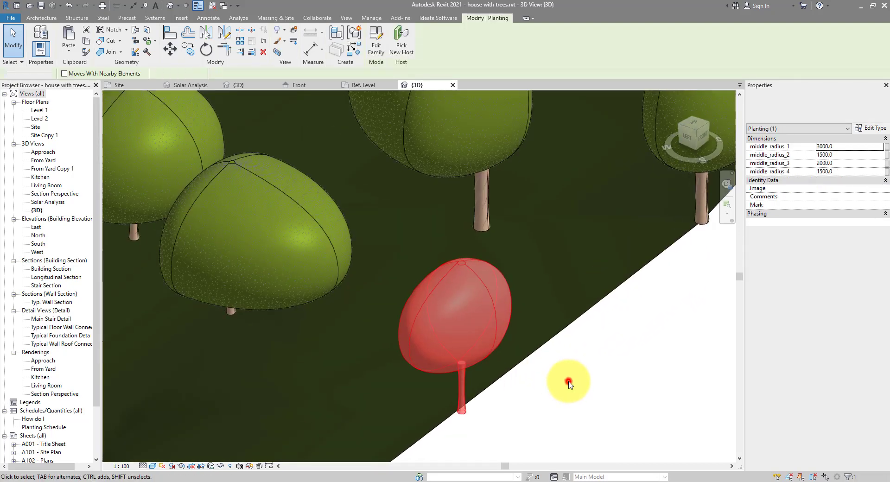
left_click(568, 381)
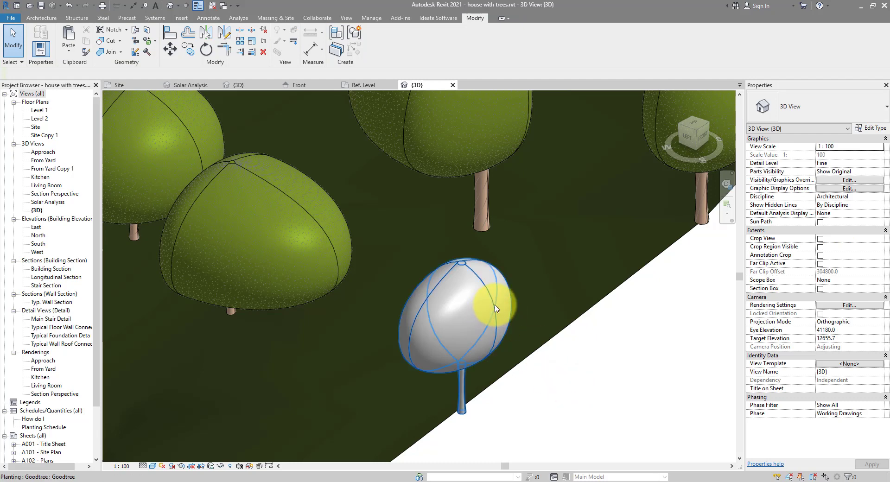
- Return to the tree family's 3D view and temporarily isolate the reference-line circle at the top of the crown
left_click(362, 86)
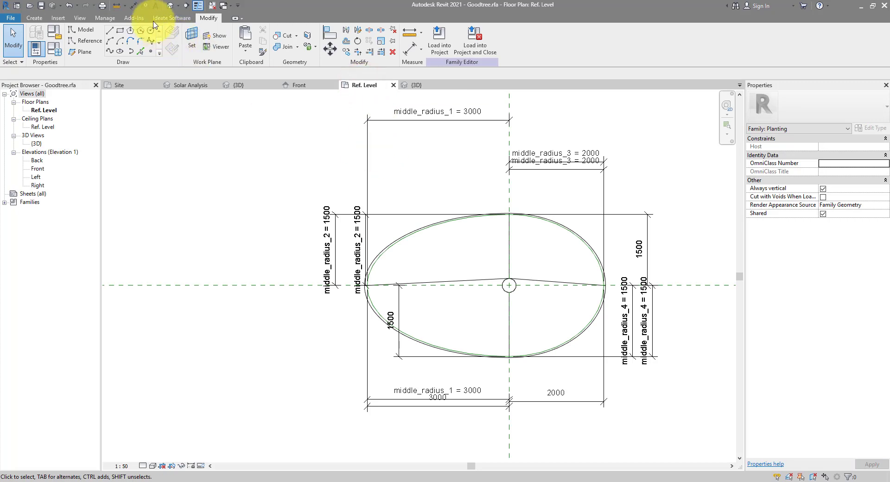
left_click(170, 6)
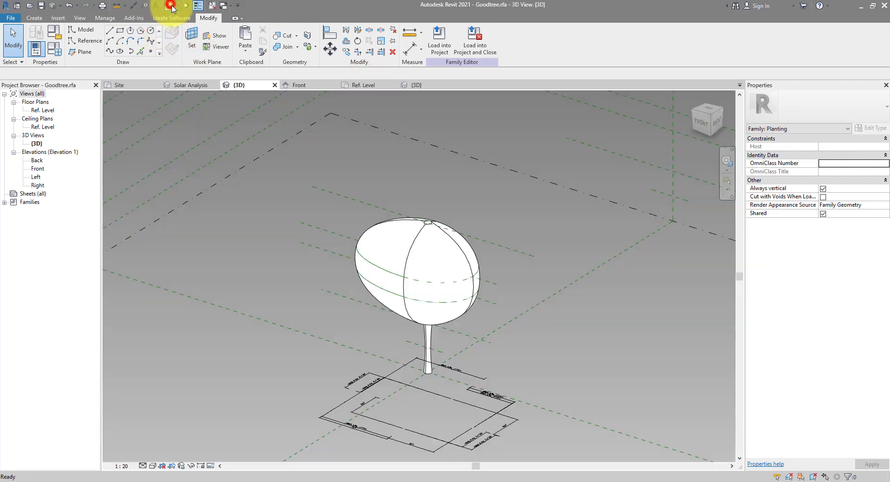
scroll(434, 218, "up", 5)
scroll(437, 232, "up", 3)
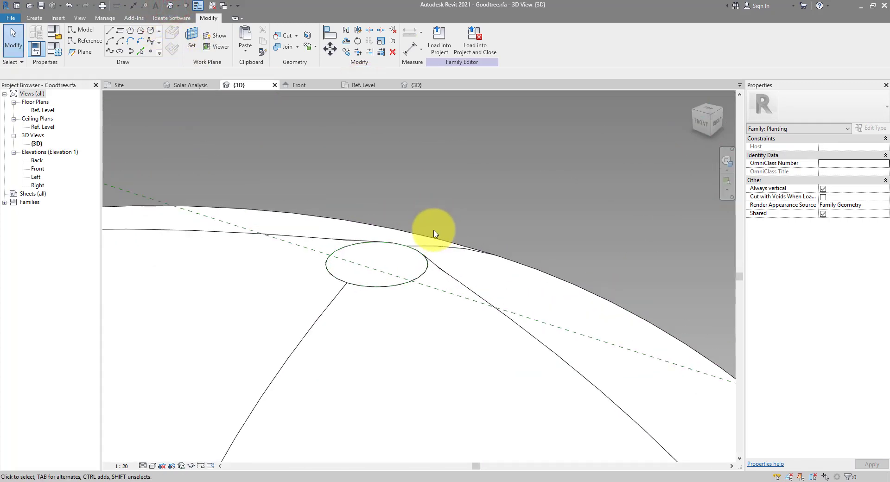
left_click(428, 262)
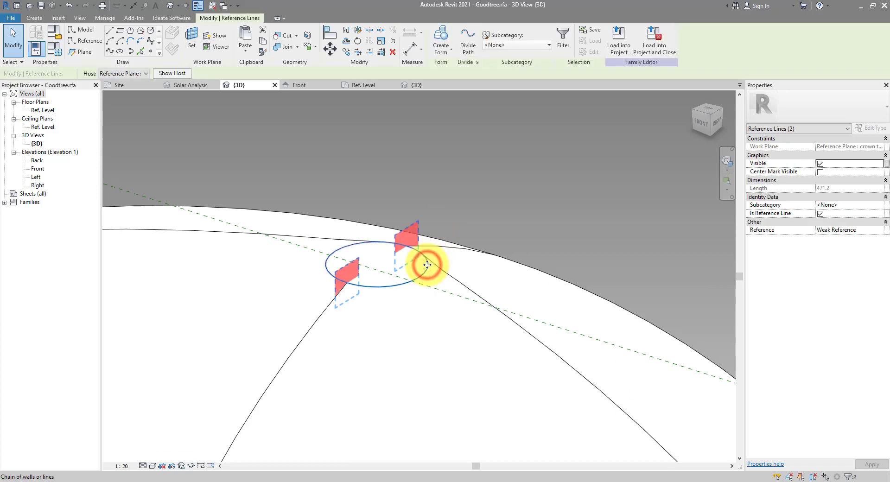
key("Tab")
key("Tab")
left_click(426, 264)
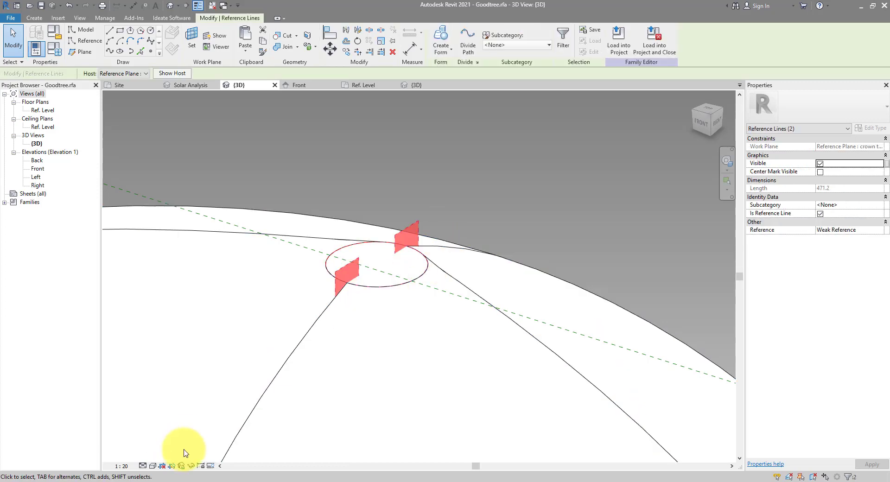
left_click(190, 466)
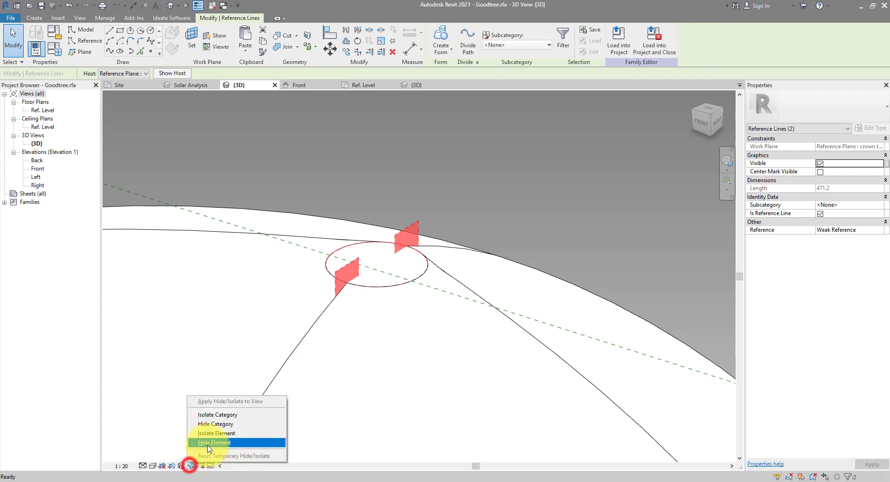
left_click(214, 431)
- Set the radius of the crown's top circle to 10 and reset the temporary isolation
left_click(441, 269)
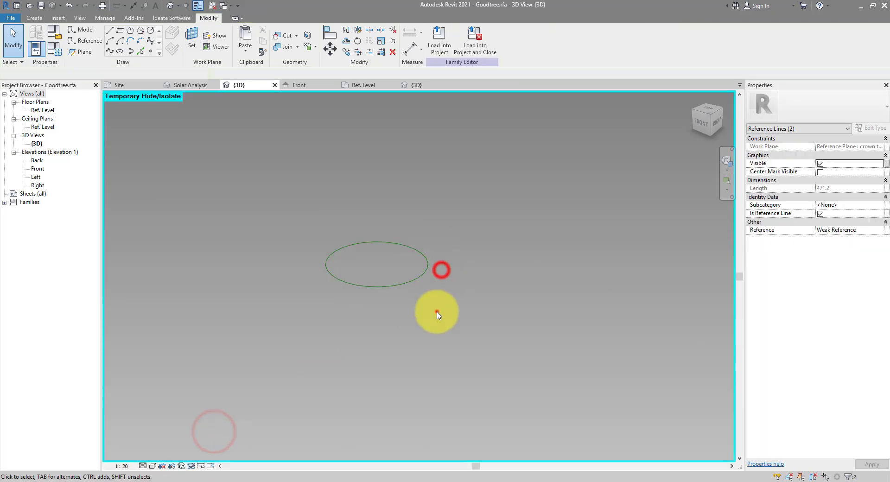
left_click(435, 311)
left_click(389, 274)
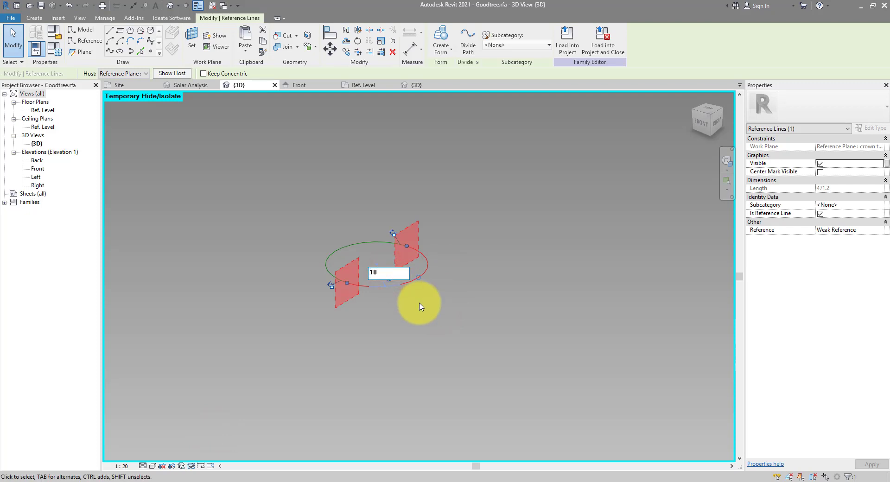
key("Return")
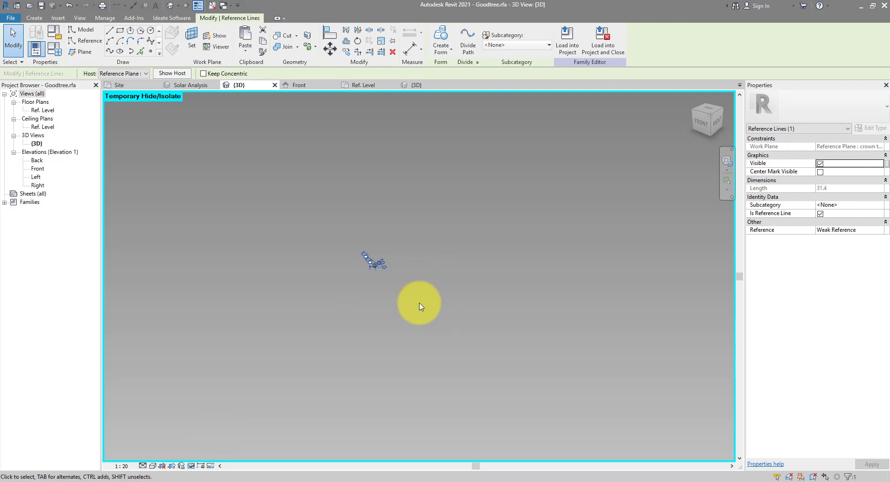
left_click(190, 466)
left_click(218, 455)
key("Escape")
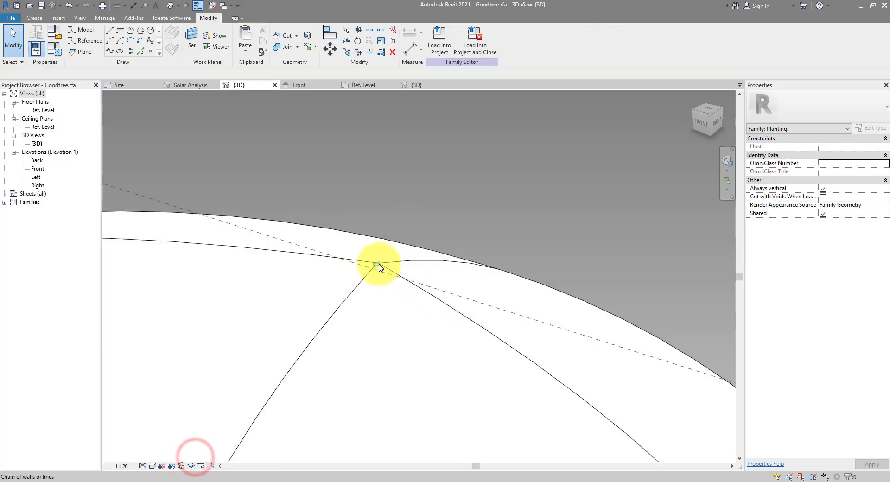
- Associate the crown form's material with a new type parameter named Crown, grouped under Materials and Finishes
scroll(430, 222, "down", 5)
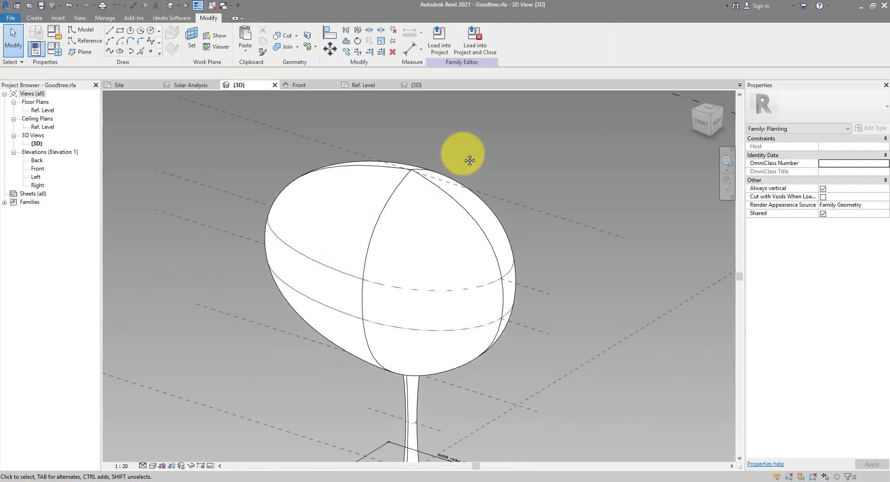
left_click(461, 186)
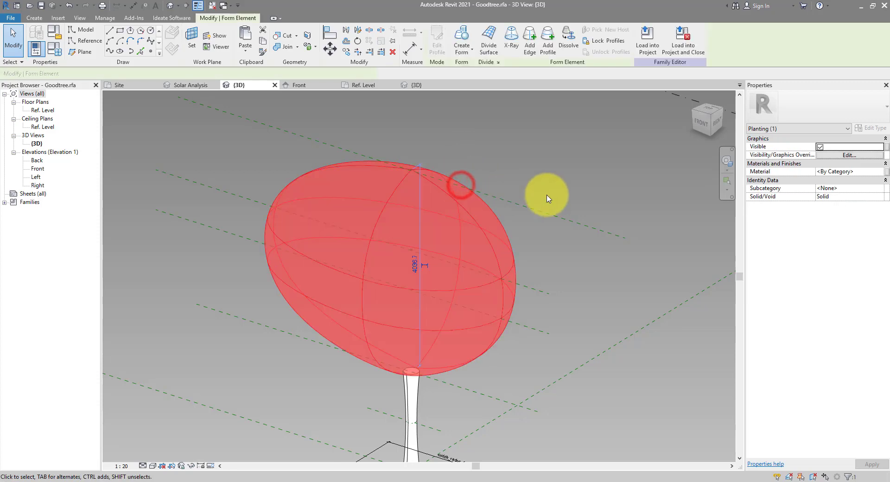
left_click(886, 172)
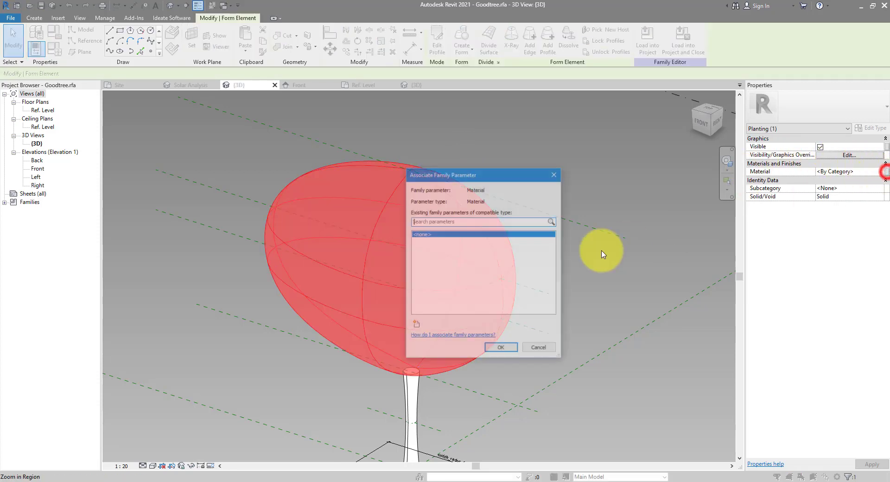
left_click(416, 323)
type("Crown")
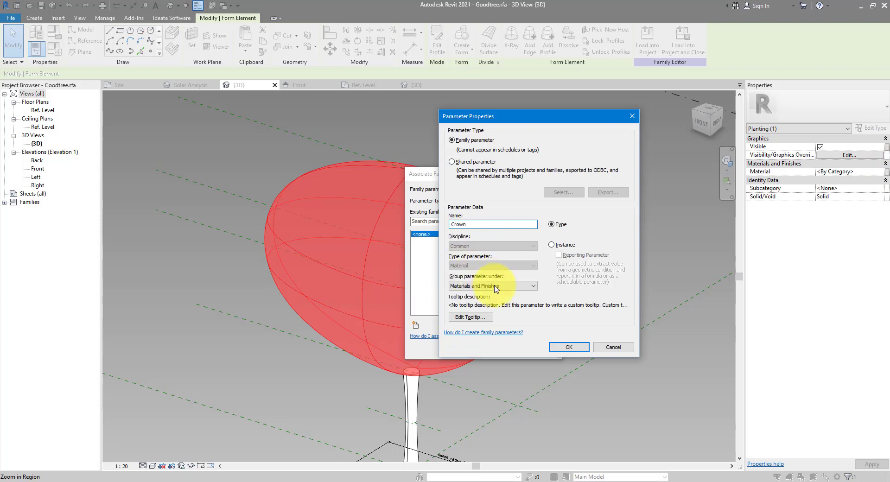
left_click(569, 347)
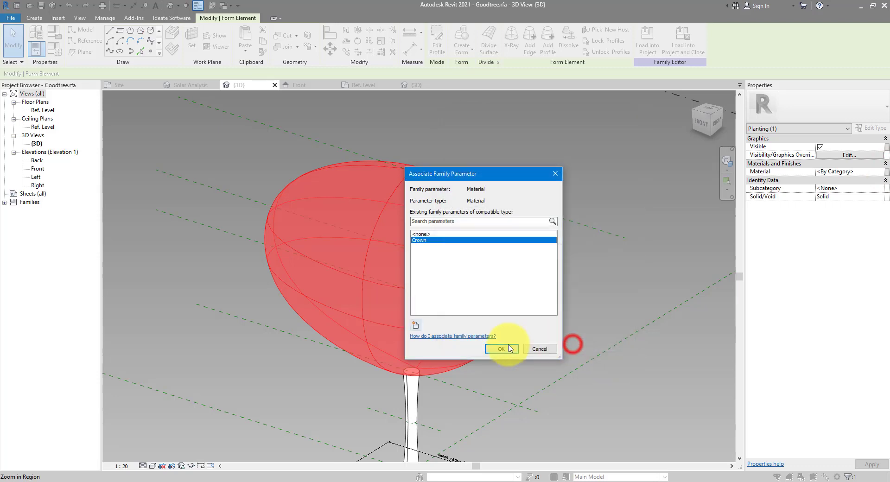
left_click(505, 347)
- Associate the trunk form's material with a new type parameter named Trunk, grouped under Materials and Finishes
middle_click_drag(494, 291, 480, 204)
left_click(400, 312)
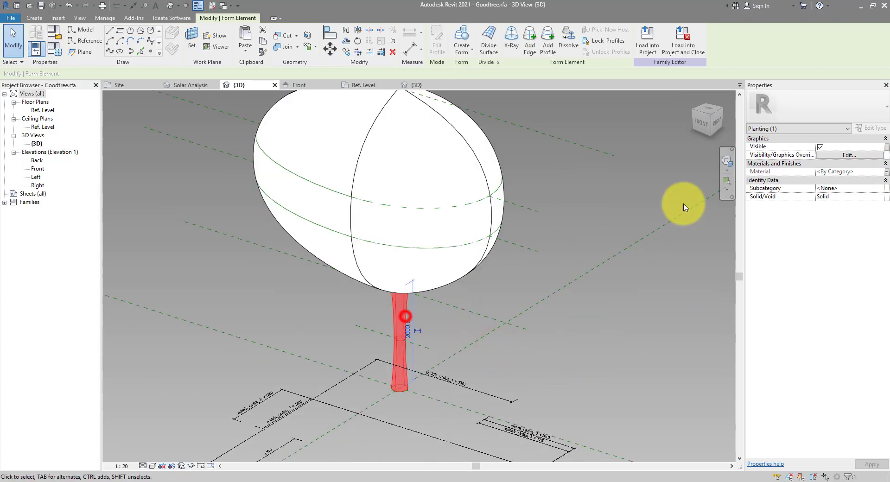
left_click(881, 172)
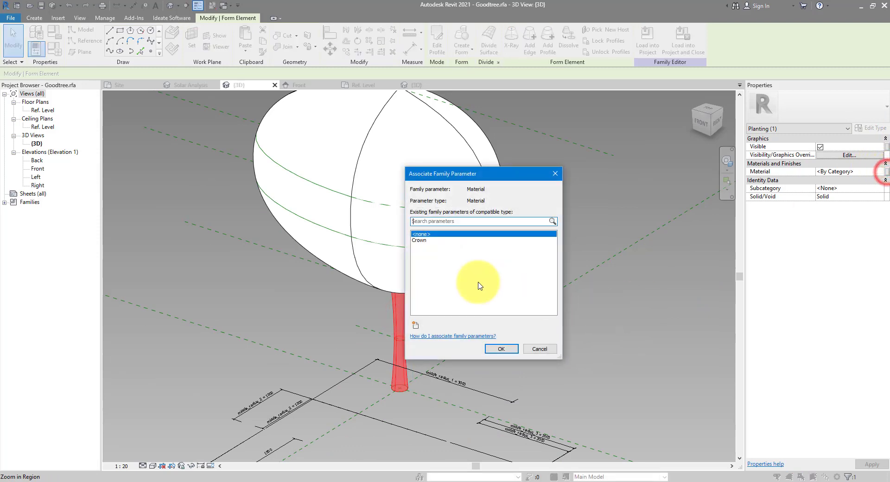
type("Tr")
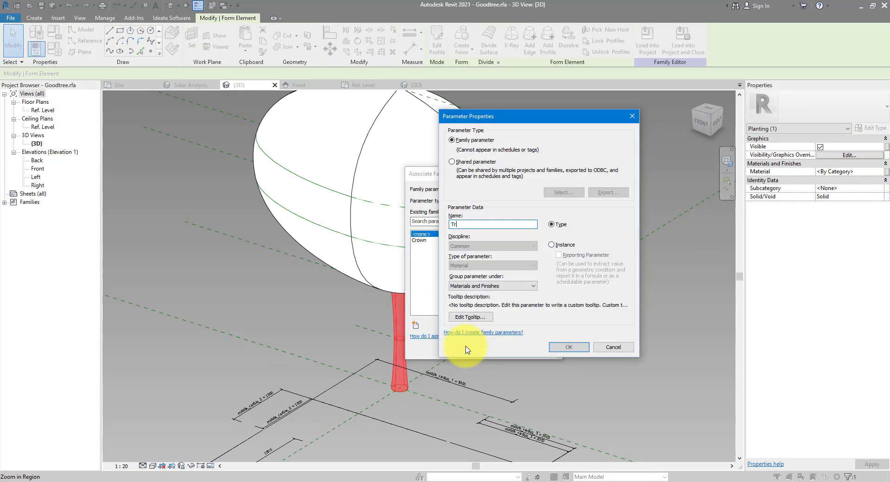
type("unk")
key("Return")
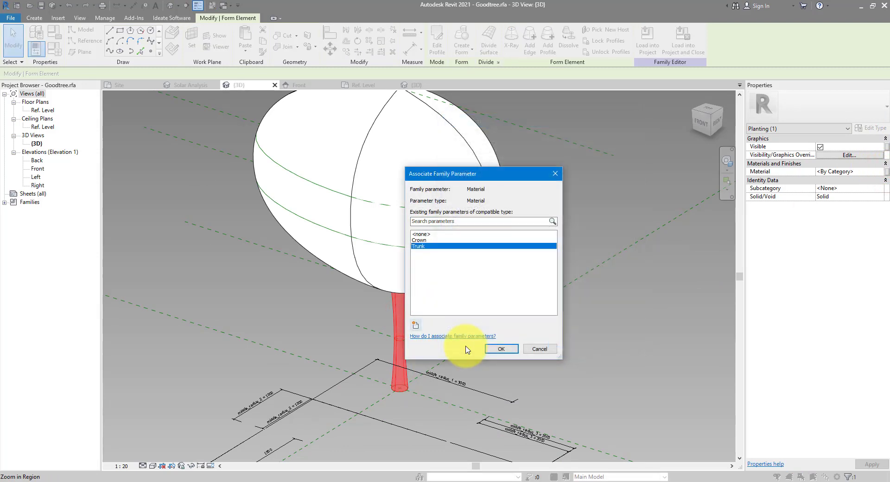
left_click(492, 350)
left_click(492, 350)
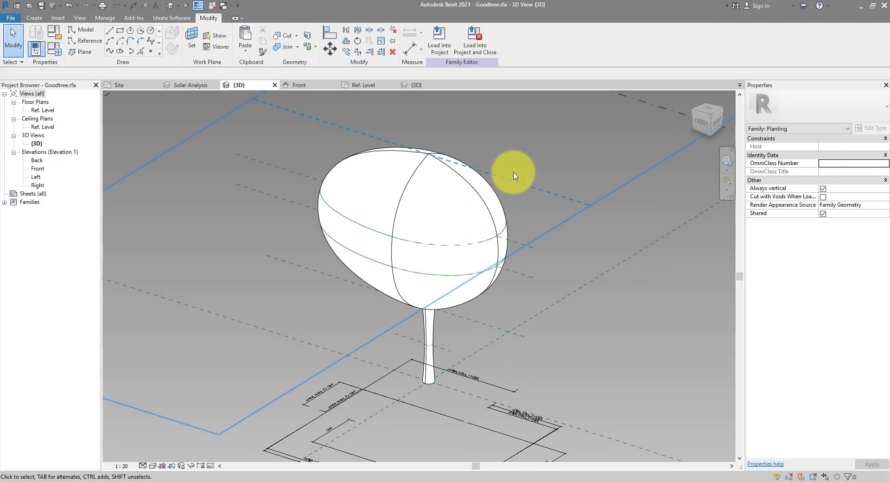
- In the Front elevation, add an aligned dimension from the reference level to the plane at the top of the trunk
double_click(37, 169)
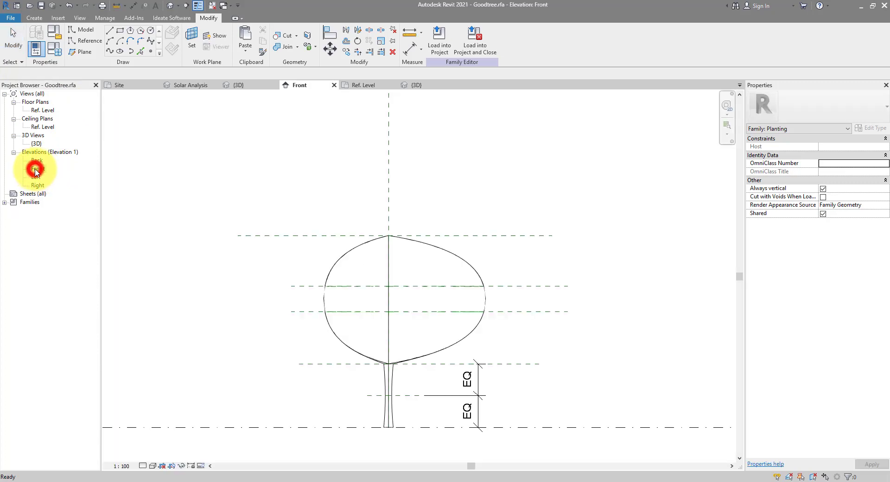
left_click(133, 6)
left_click(521, 426)
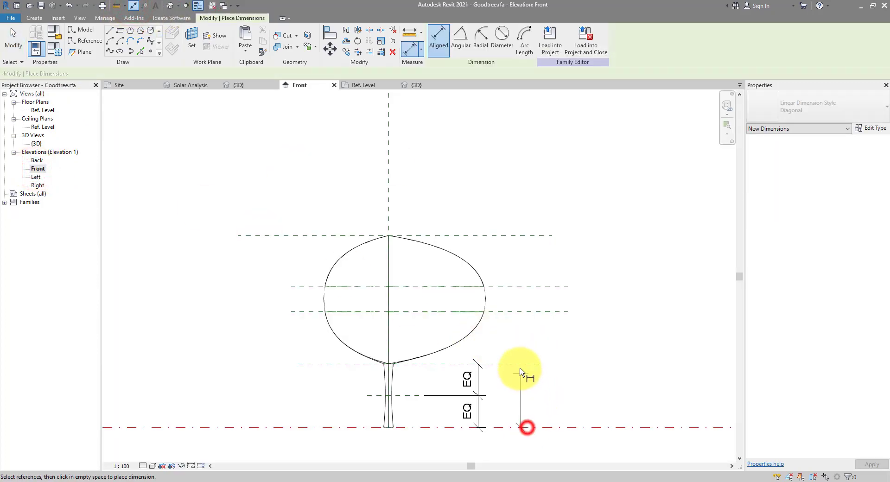
left_click(520, 363)
left_click(531, 385)
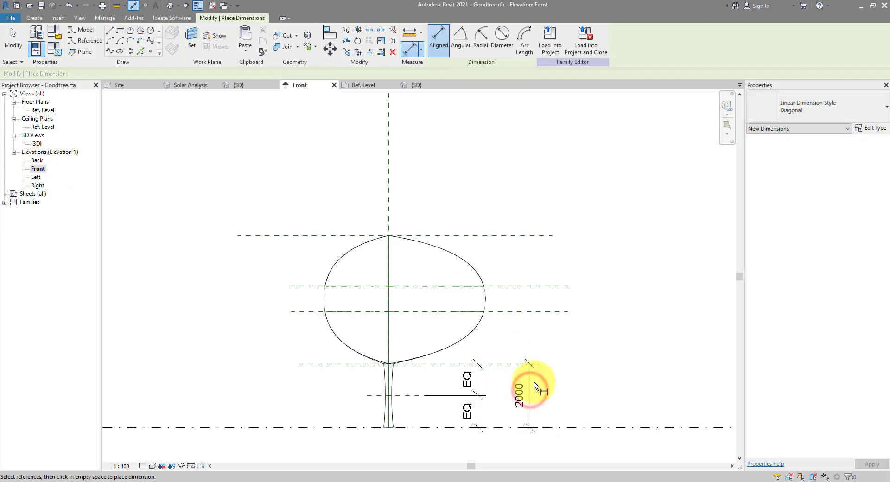
key("Escape")
key("Escape")
- Label the trunk's overall height dimension with a new instance parameter named TrunkHeight
left_click(532, 379)
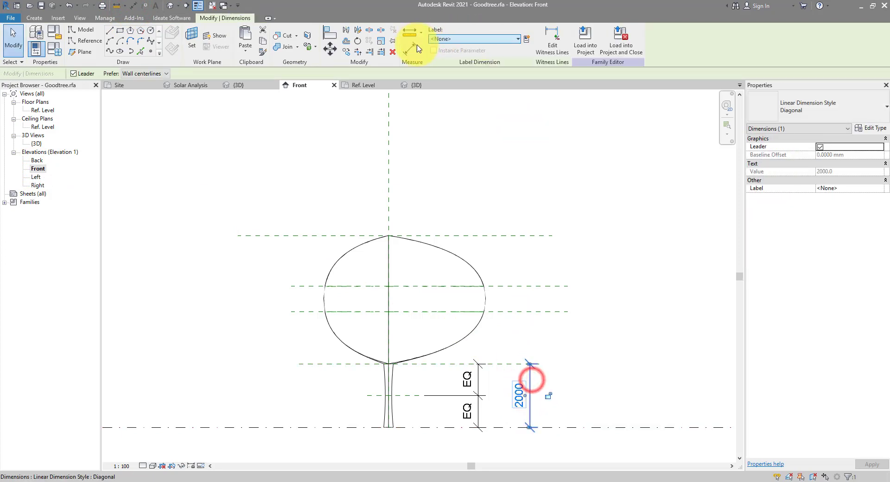
left_click(526, 43)
type("TrunkHeight")
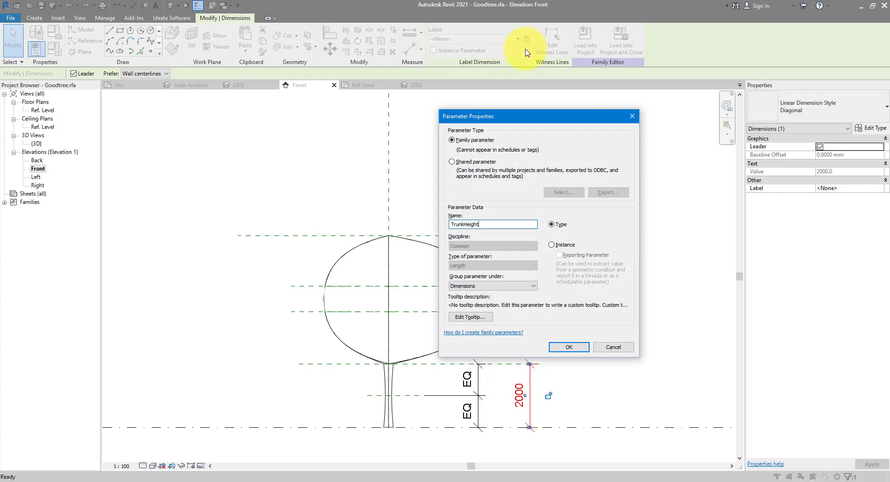
left_click(556, 247)
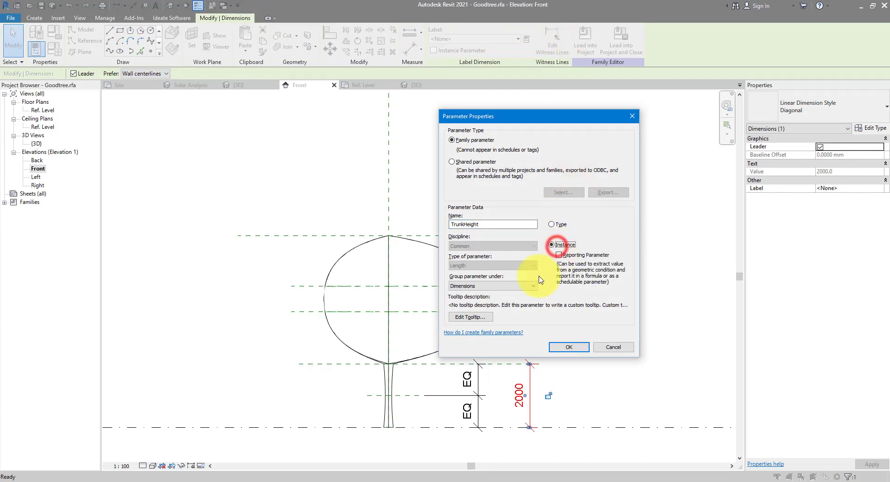
left_click(569, 346)
scroll(576, 346, "up", 1)
middle_click_drag(576, 345, 453, 314)
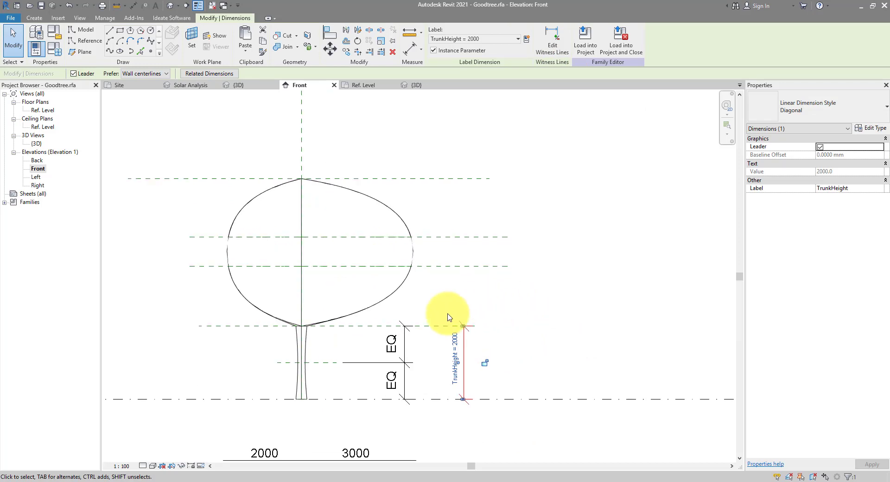
left_click(457, 301)
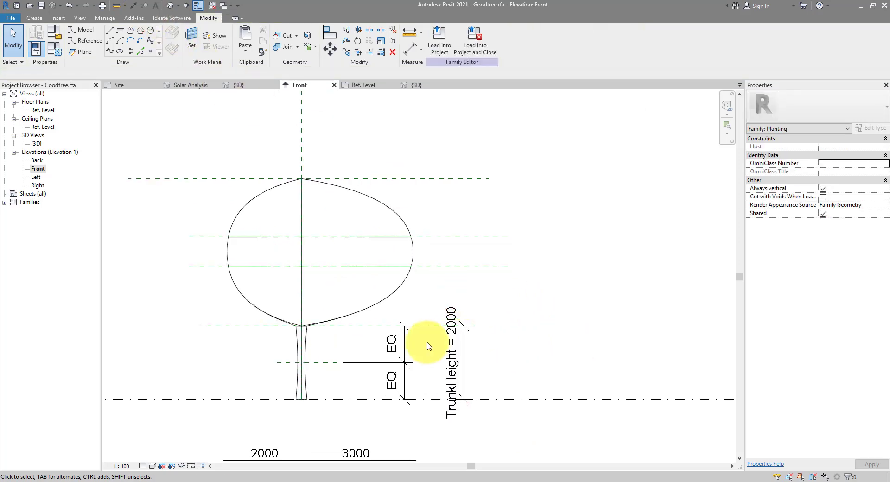
- Move the crown middle 2 reference plane up to about 1300 mm below the crown top plane
left_click_drag(498, 209, 469, 279)
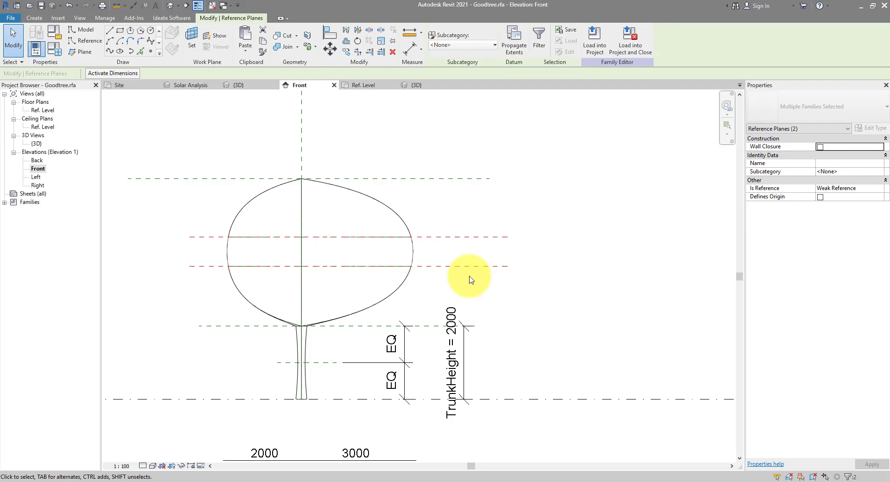
left_click(465, 258)
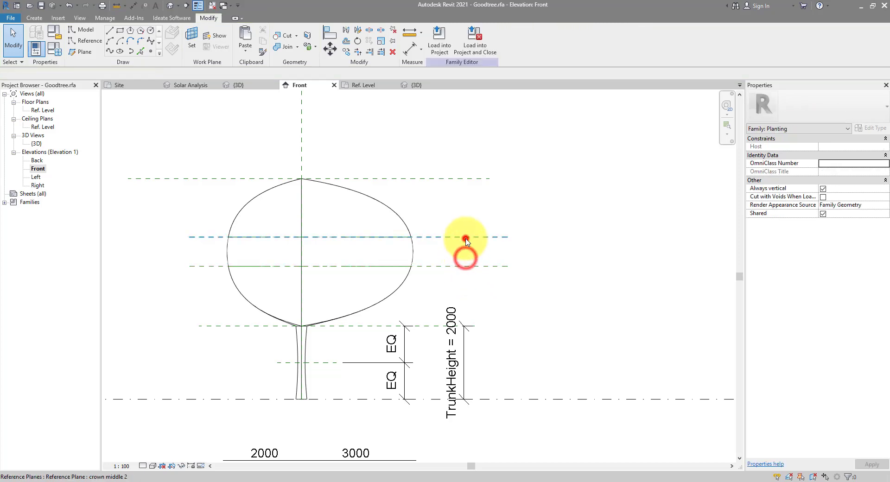
left_click(465, 237)
mouse_move(474, 237)
left_mouse_down()
mouse_move(471, 213)
mouse_move(475, 246)
mouse_move(475, 228)
left_mouse_up()
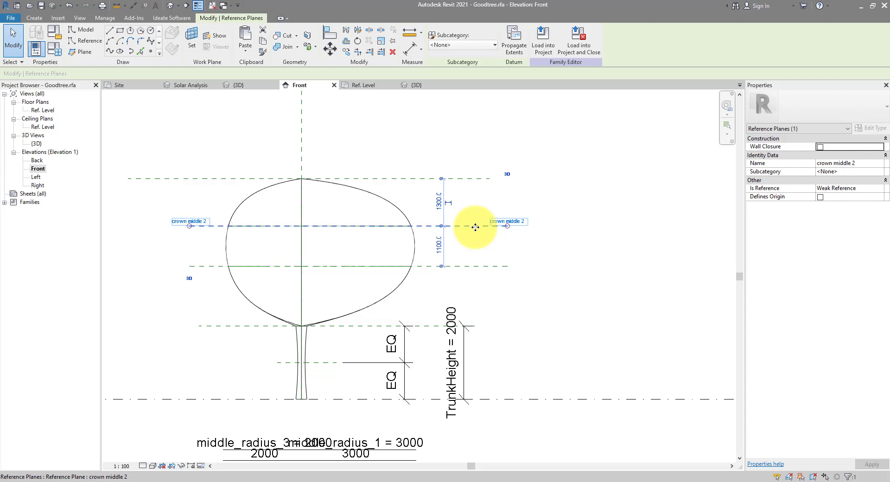
left_click(467, 180)
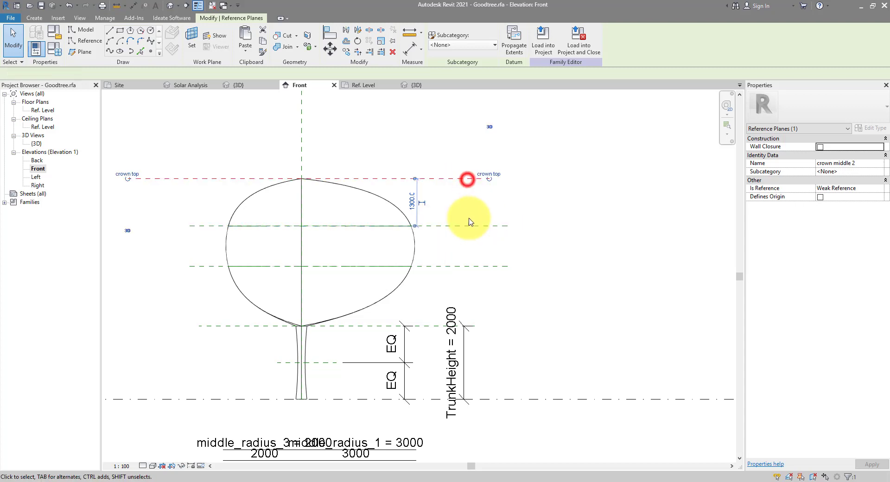
left_click(467, 224)
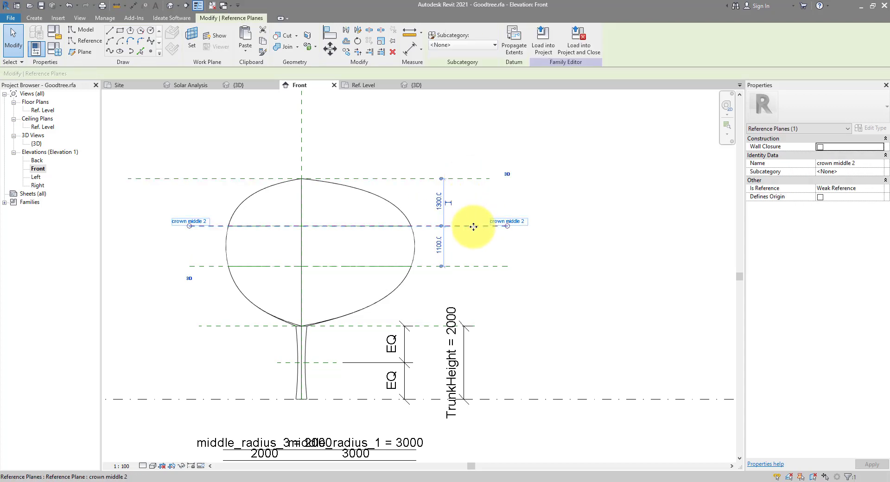
left_click_drag(488, 210, 474, 276)
left_click(466, 209)
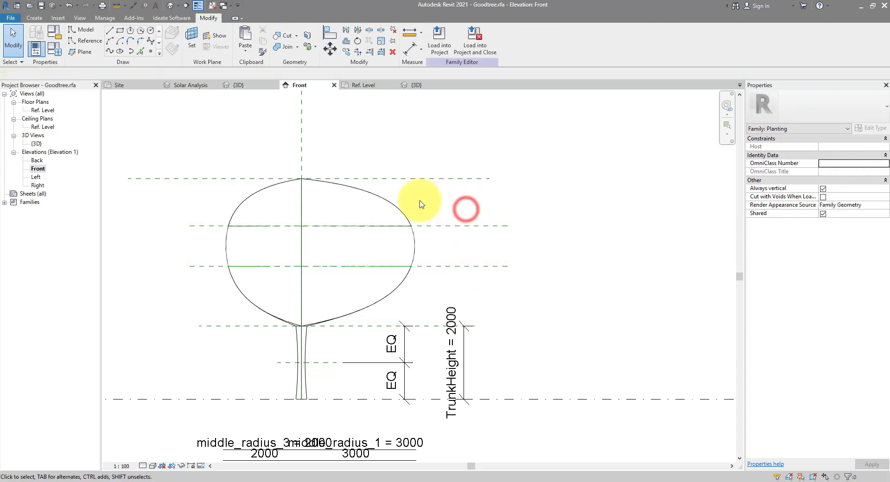
- Add a chained dimension across the crown's four horizontal reference planes and set its segments equal
left_click(132, 5)
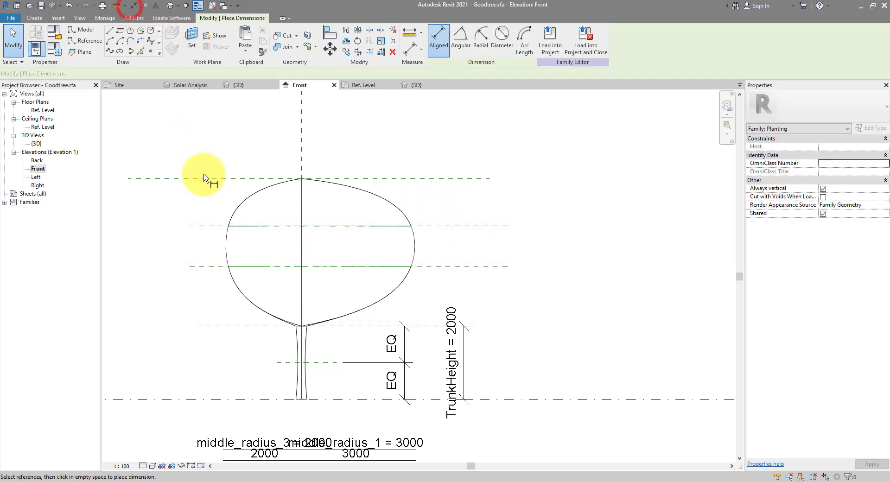
left_click(204, 178)
left_click(202, 226)
left_click(204, 266)
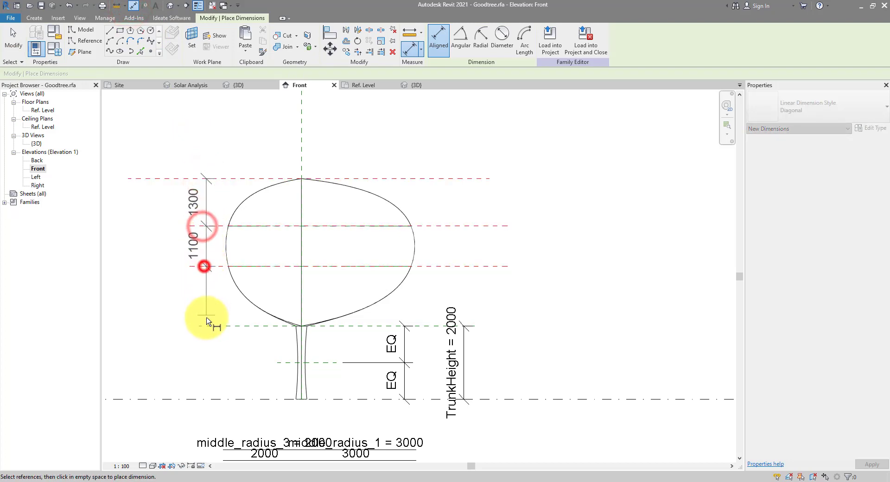
left_click(204, 325)
left_click(181, 306)
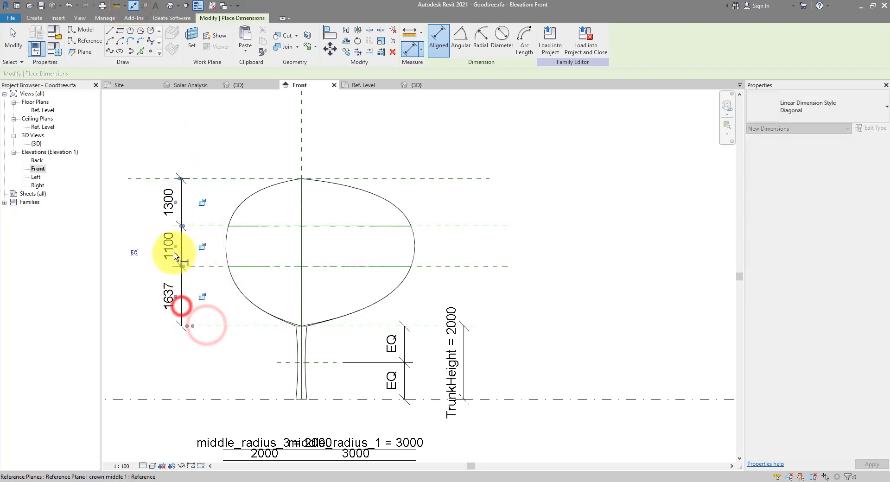
left_click(134, 252)
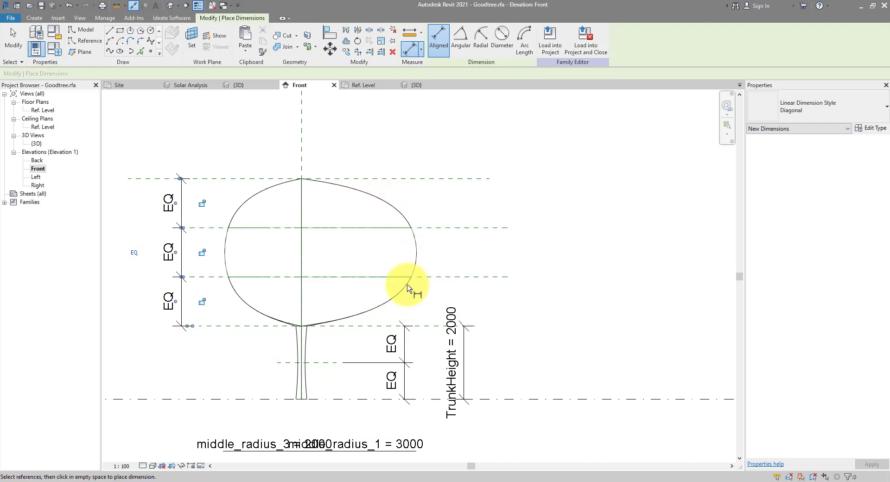
- Add an aligned dimension for the crown's full height, from the crown top plane to the plane at its base
left_click(443, 182)
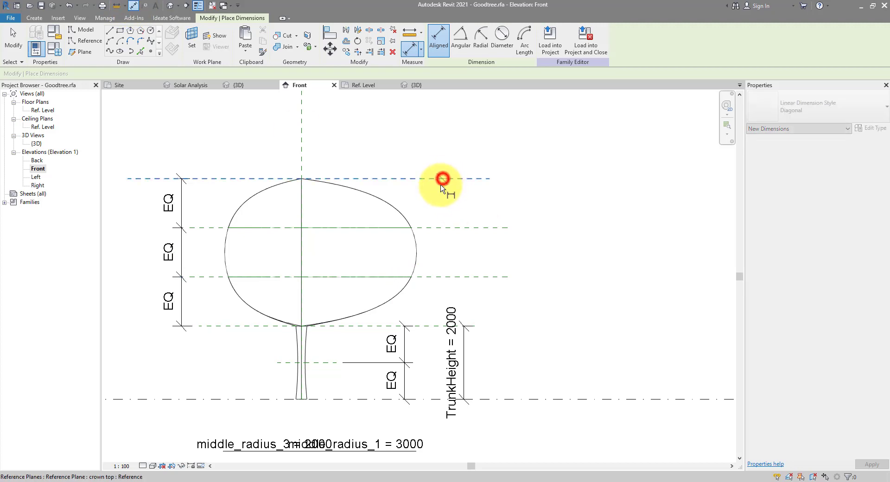
left_click(425, 326)
left_click(493, 302)
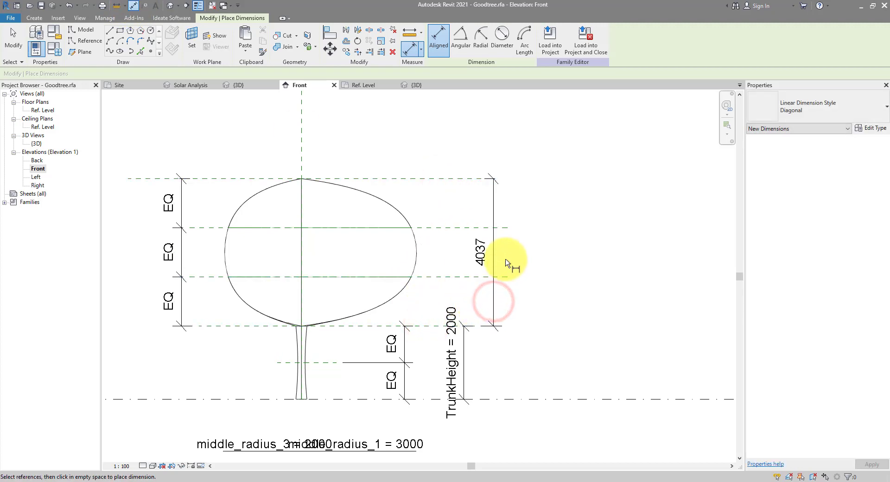
key("Escape")
key("Escape")
- Label the crown's overall height dimension with a new instance parameter named CrownHeight
left_click(492, 198)
left_click(524, 40)
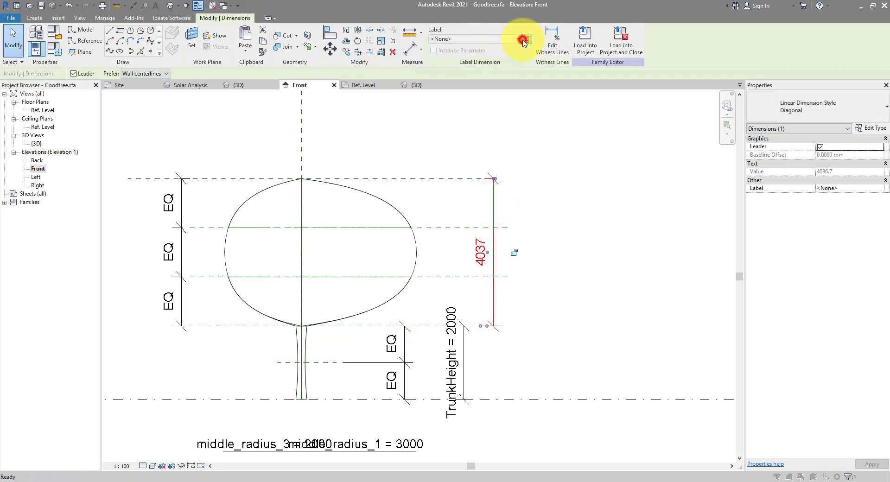
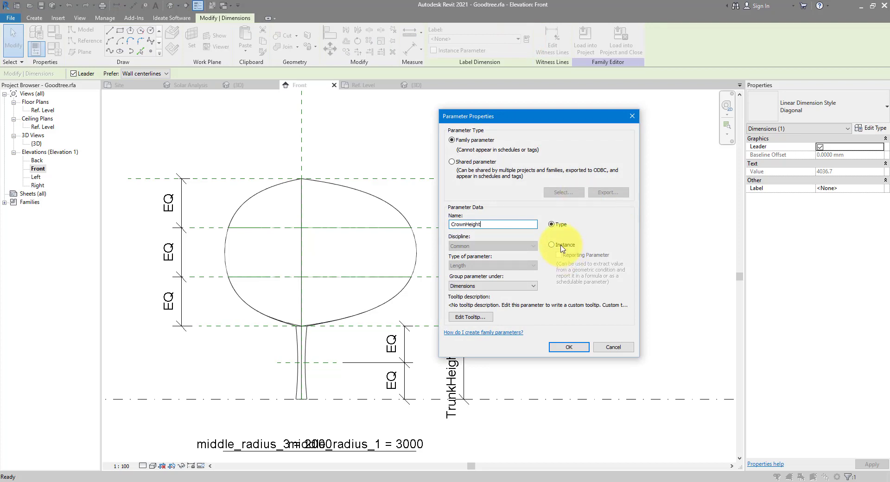
left_click(551, 244)
left_click(570, 347)
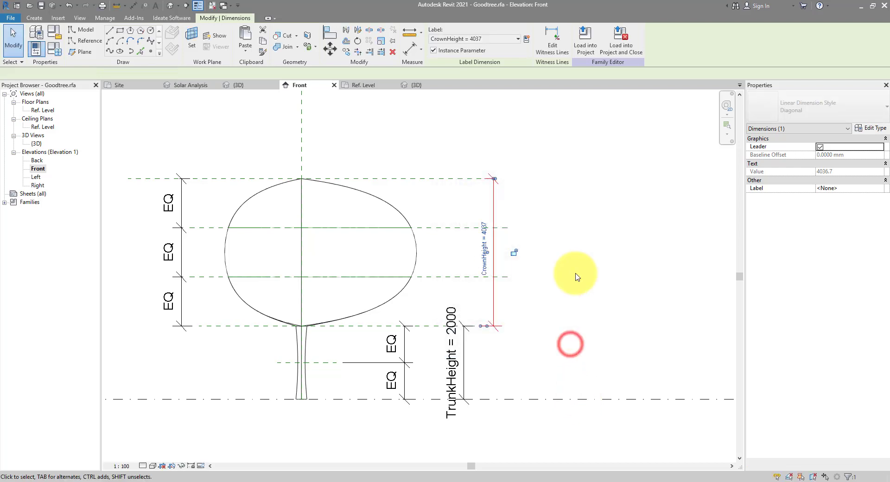
left_click(575, 246)
- Set the family's TrunkHeight to 1500 mm and CrownHeight to 4000 mm in the family types
scroll(575, 246, "down", 1)
middle_click_drag(302, 190, 481, 210)
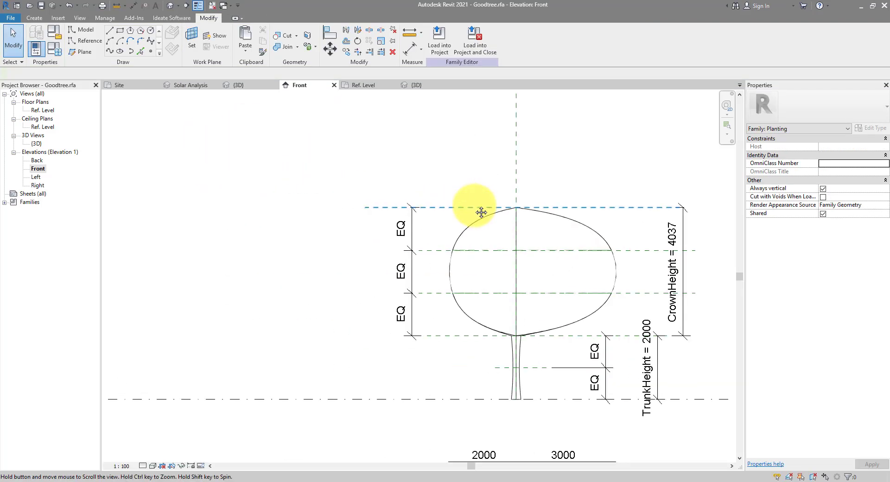
left_click(55, 48)
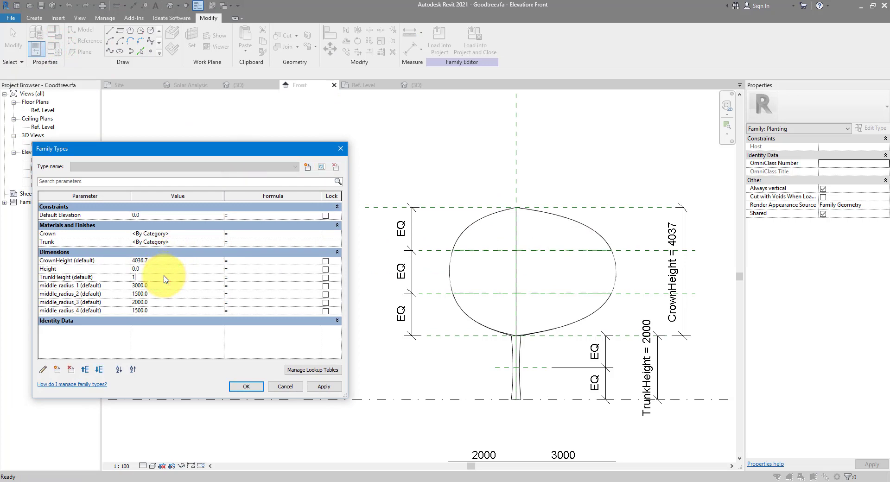
key("Tab")
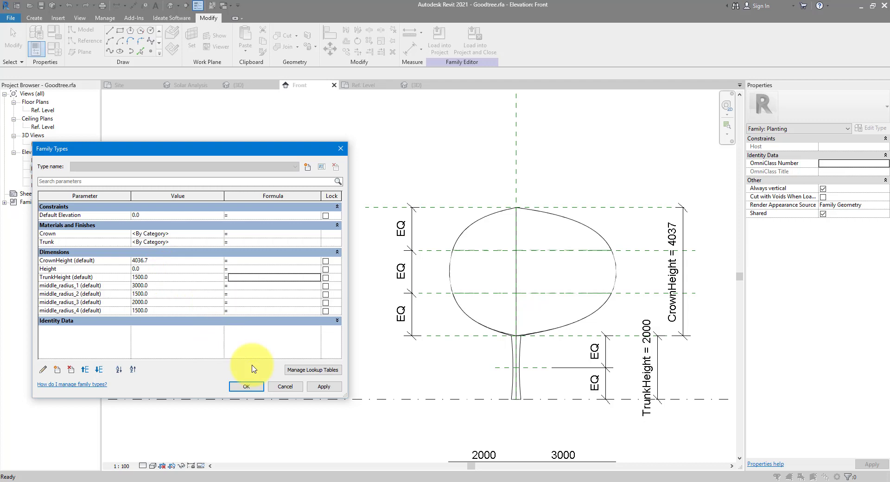
left_click(325, 387)
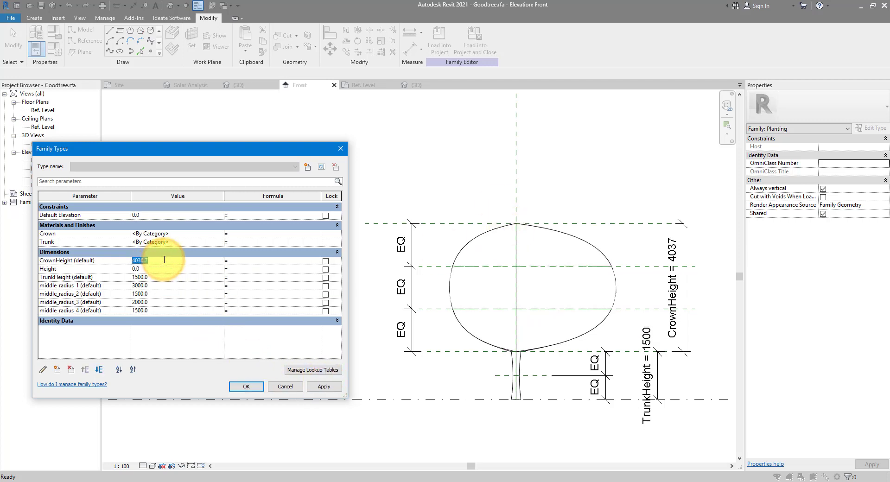
left_click(164, 259)
type("5000")
left_click(327, 388)
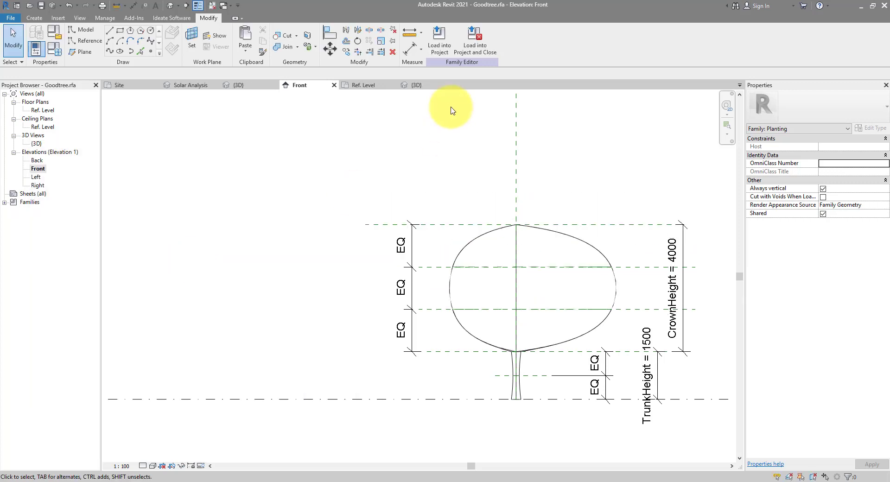
left_click(450, 107)
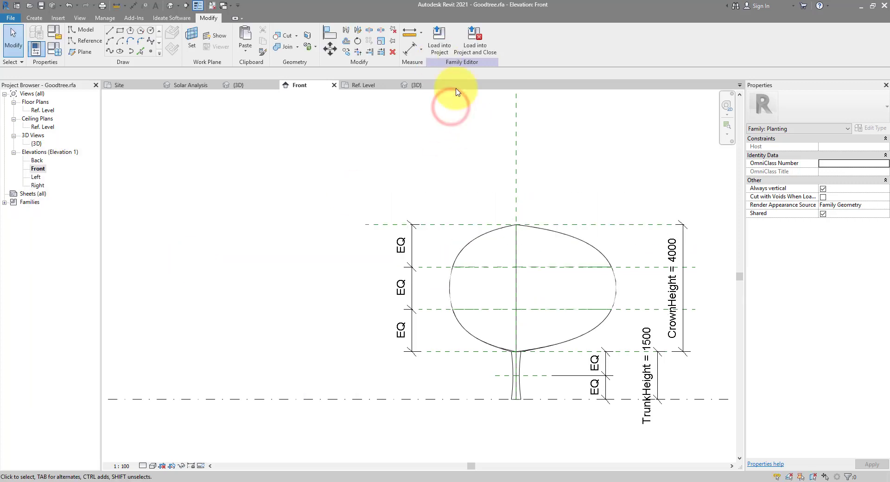
- Load the family into the house project, overwriting the existing version and its parameter values, and show the tree in 3D
left_click(433, 40)
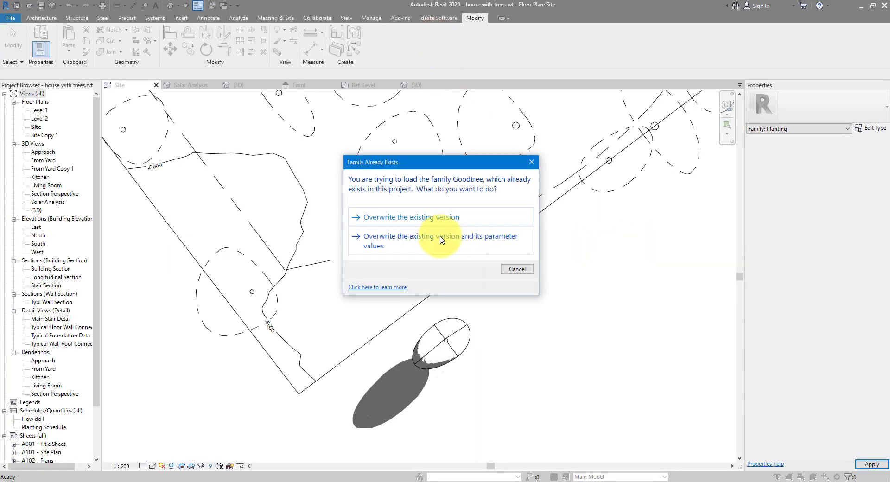
left_click(438, 238)
left_click(466, 320)
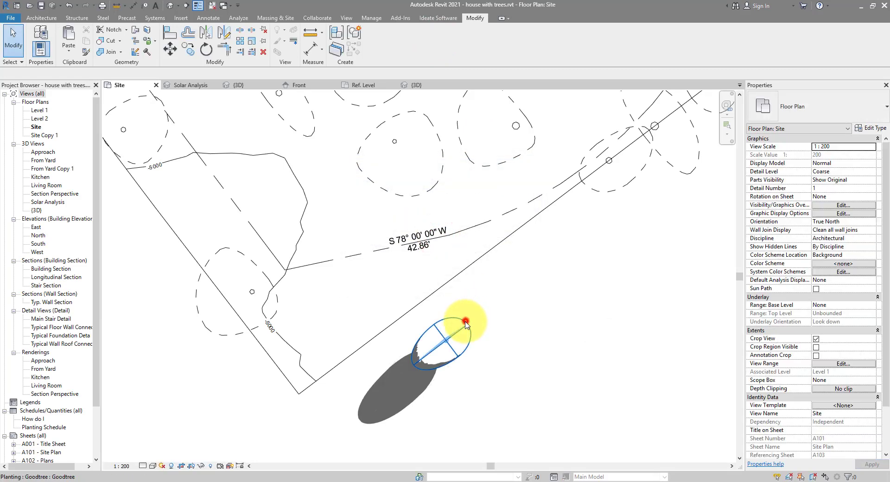
left_click(170, 6)
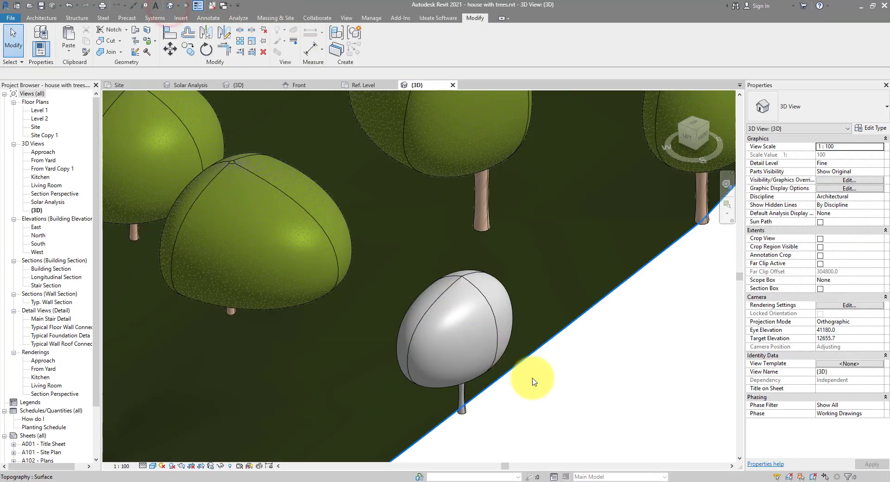
mouse_move(532, 379)
middle_mouse_down("shift")
mouse_move(529, 298)
mouse_move(570, 332)
mouse_move(498, 312)
mouse_move(518, 315)
middle_mouse_up("shift")
- Assign the Tree Crown 2 material to the Crown type parameter of the placed Goodtree
left_click(518, 315)
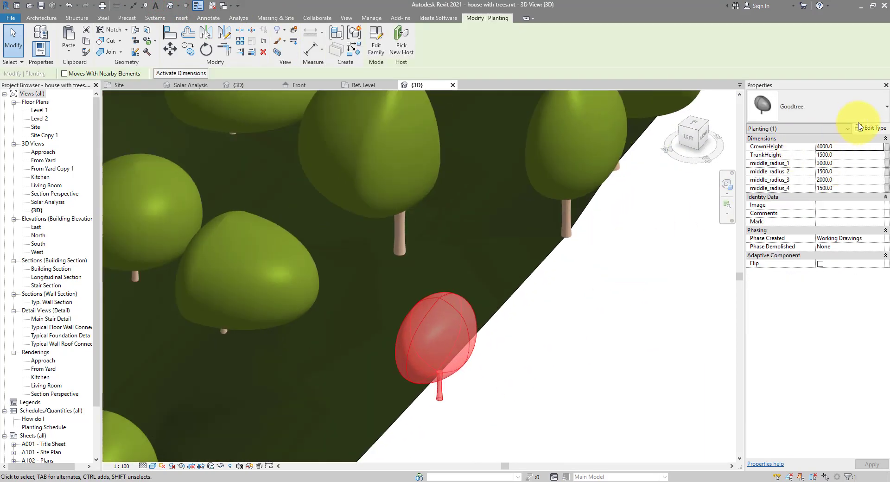
left_click(859, 127)
left_click(748, 197)
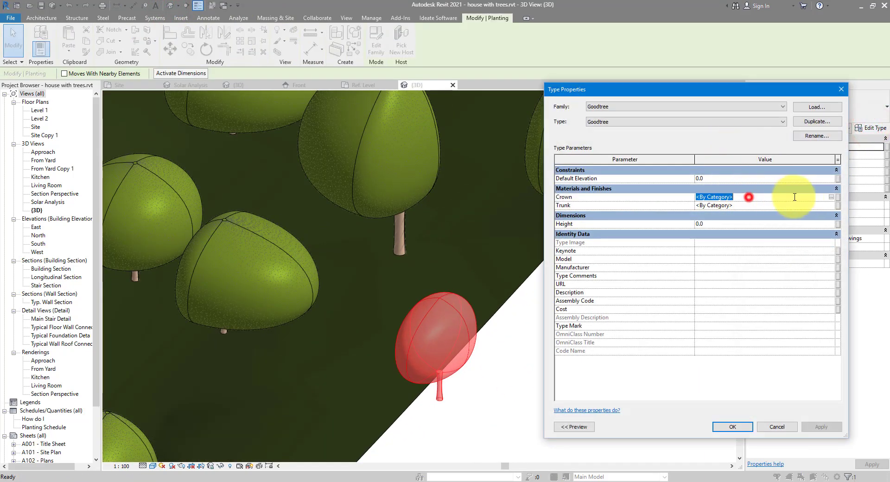
left_click(831, 197)
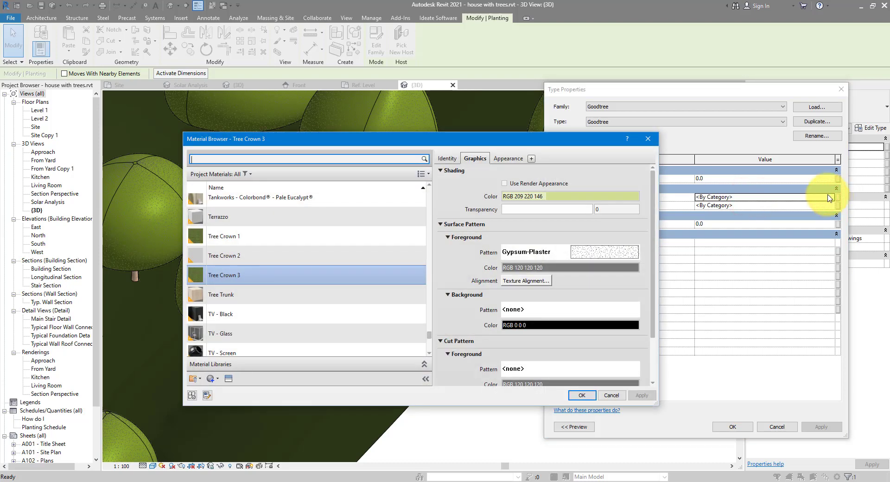
left_click(225, 255)
left_click(582, 395)
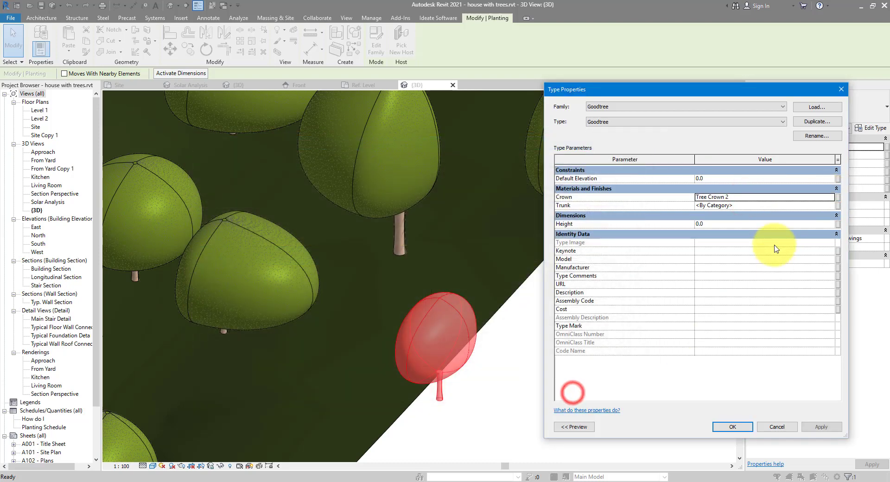
- Assign the Tree Trunk material to the Goodtree type's Trunk parameter and accept the type properties
left_click(833, 205)
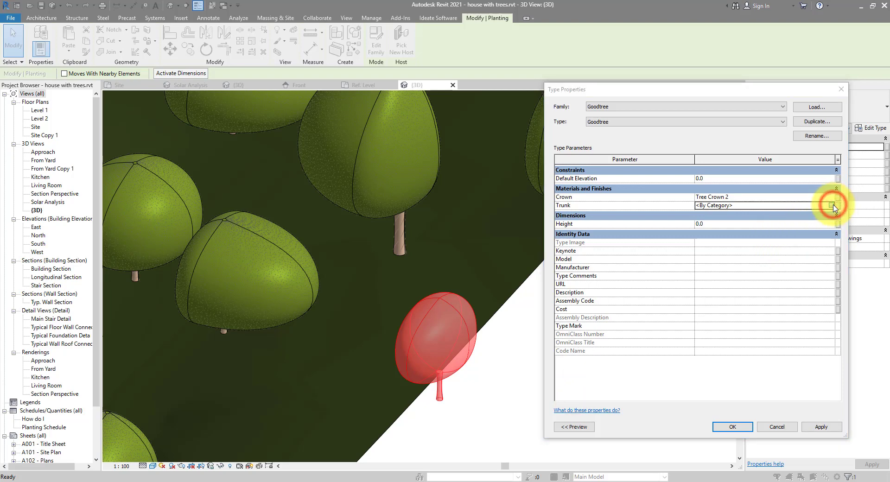
left_click(272, 159)
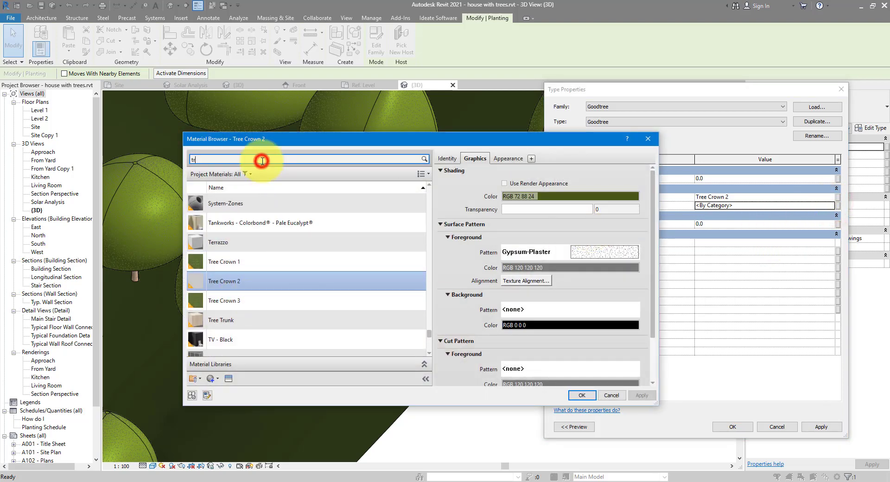
type("trunk")
left_click(219, 215)
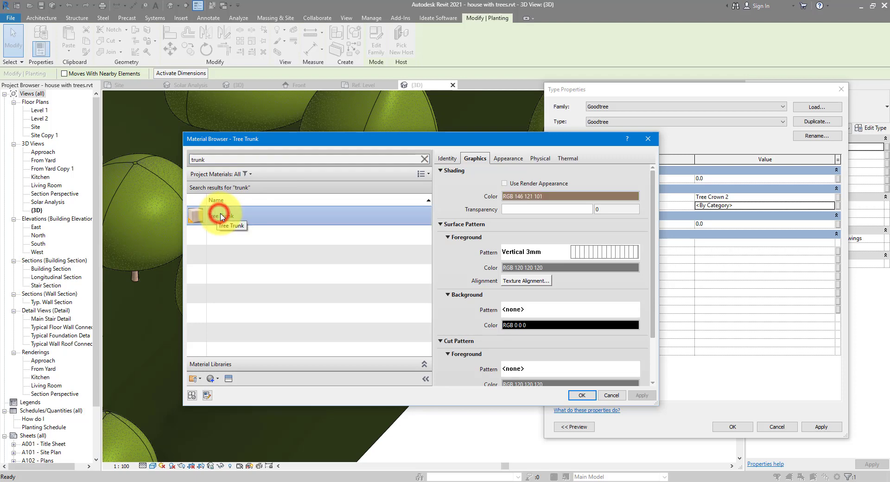
left_click_drag(419, 136, 610, 140)
left_click(773, 396)
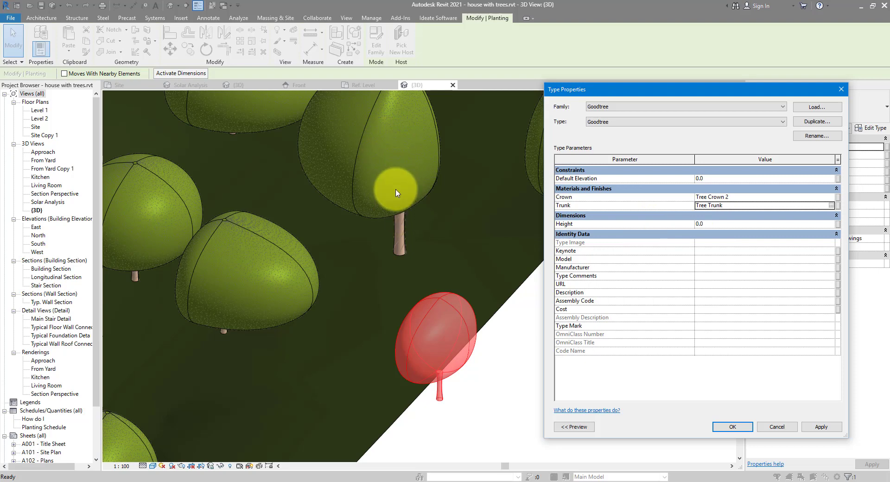
left_click(728, 427)
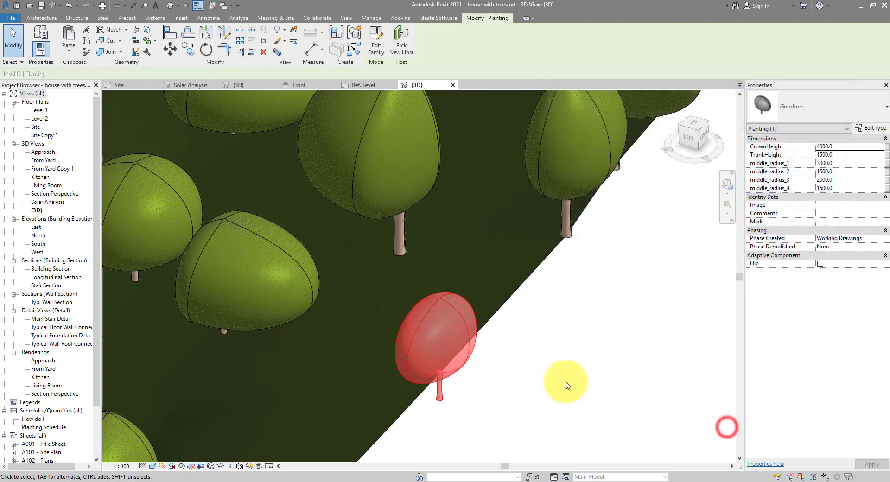
left_click(538, 377)
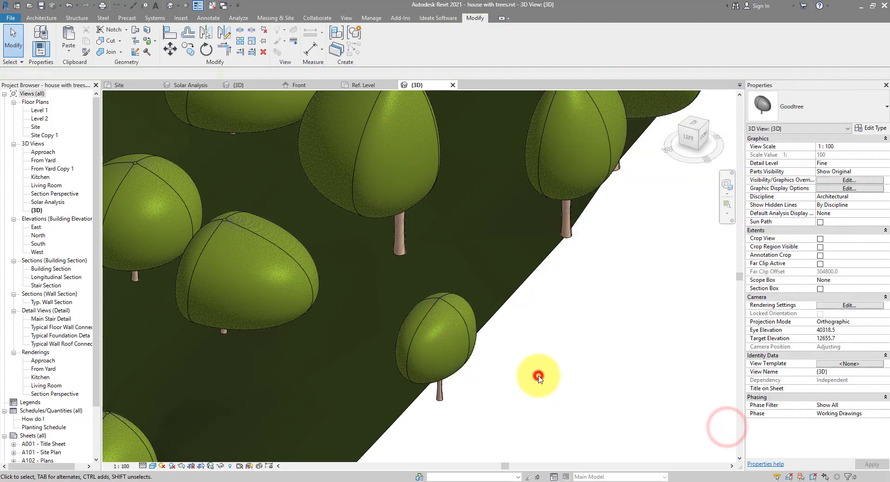
- Set the placed Goodtree's TrunkHeight to 3000 mm and its CrownHeight to 12000 mm
left_click(461, 369)
middle_click_drag(501, 388, 485, 357, "shift")
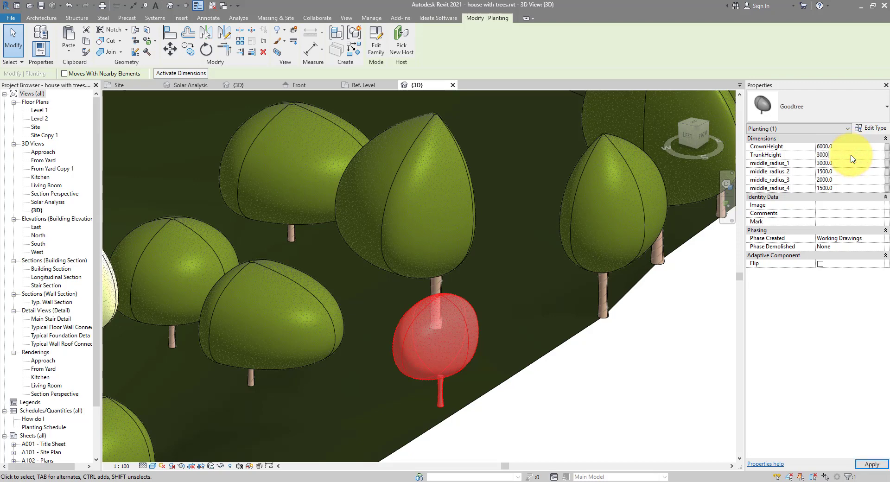
left_click(850, 148)
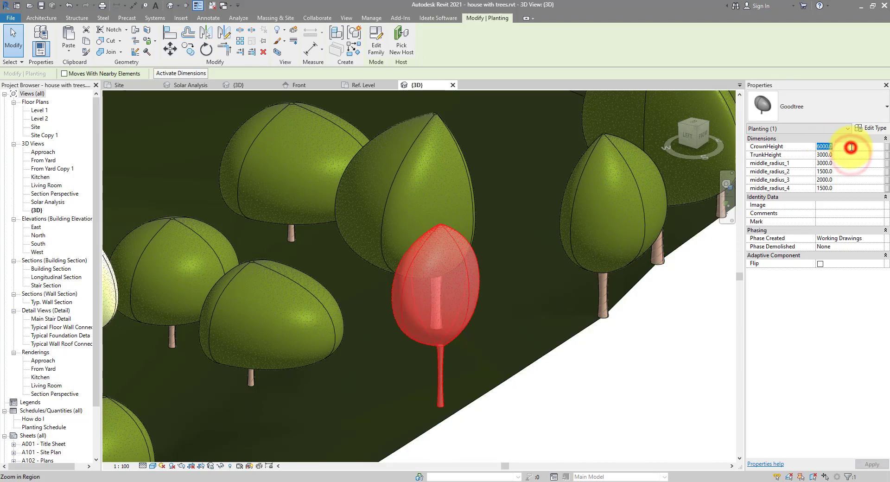
type("12000")
left_click(851, 147)
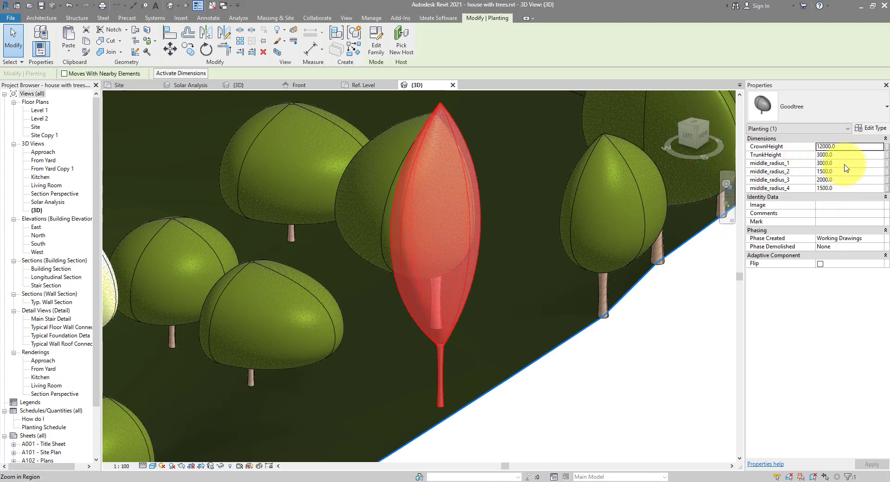
- Set the tree's middle_radius_1 and middle_radius_2 to 6000 mm and middle_radius_3 to 5400 mm
left_click(846, 164)
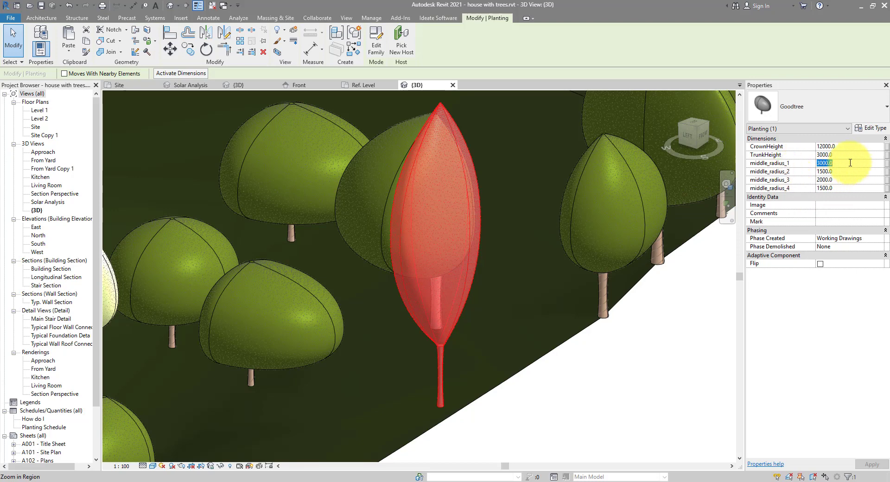
type("6000")
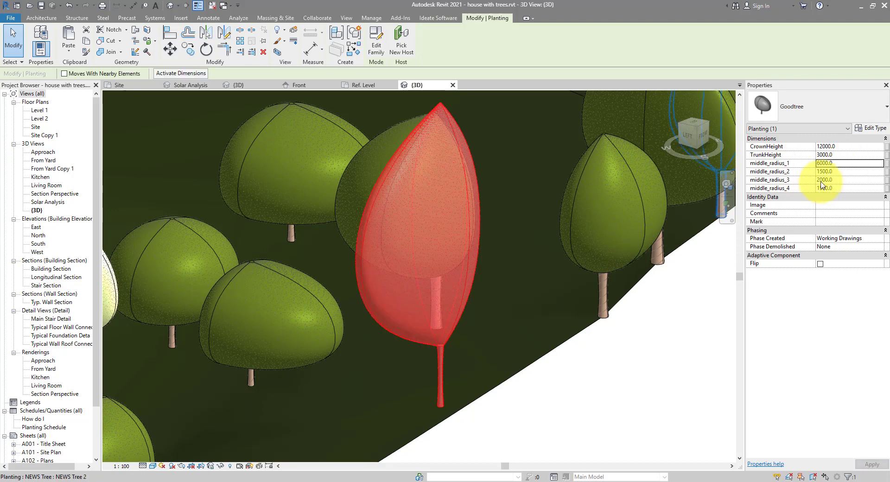
mouse_move(571, 263)
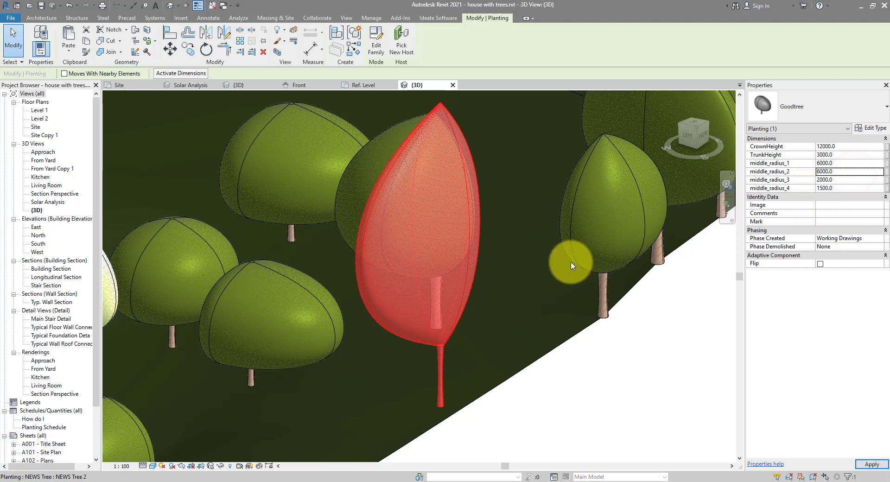
double_click(840, 181)
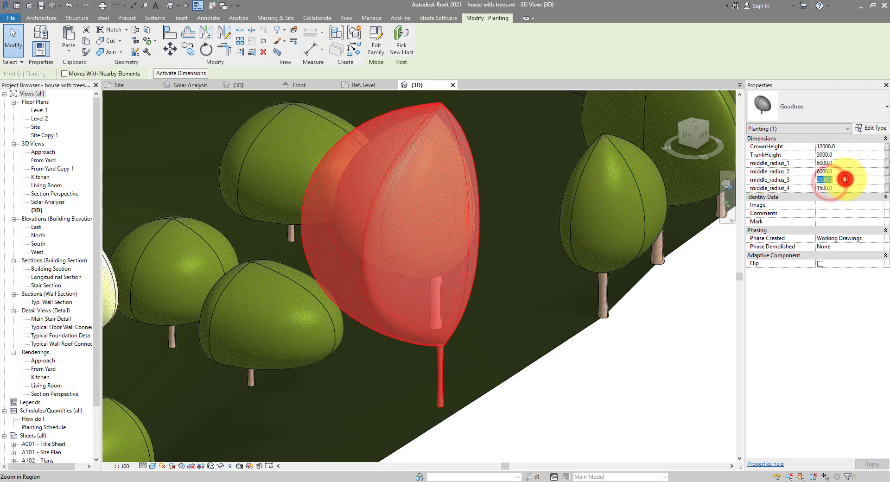
type("5400")
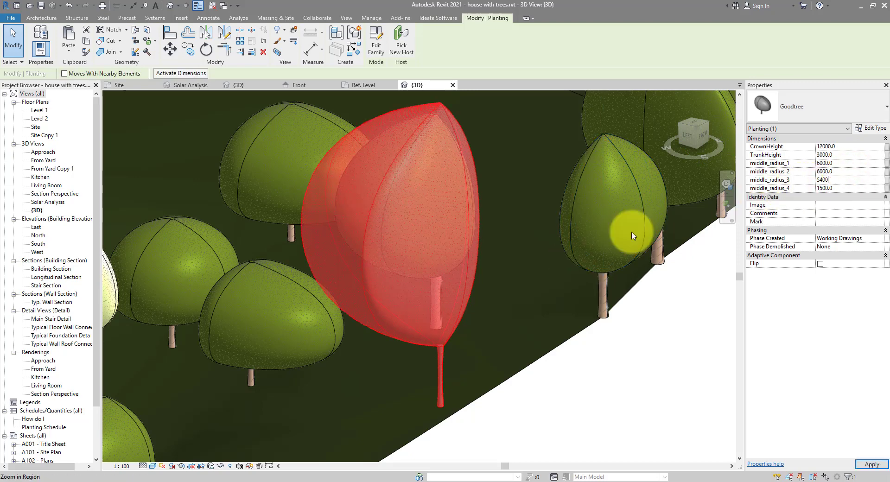
left_click(605, 381)
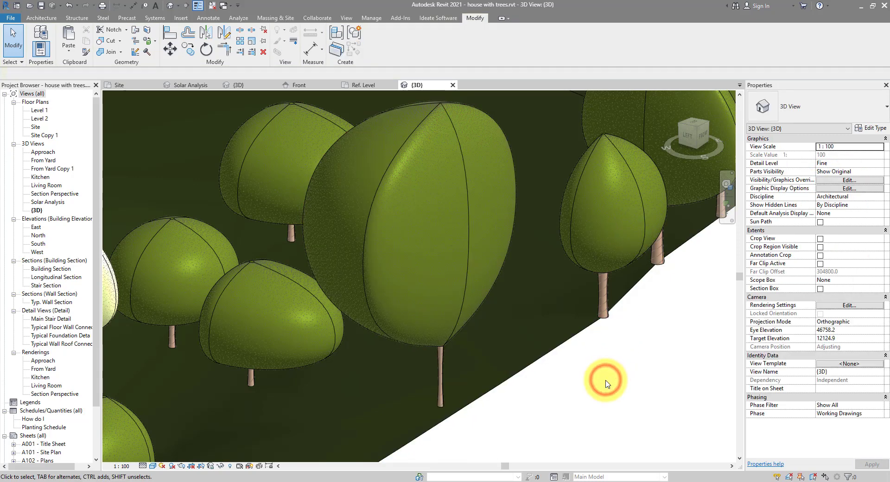
- Examine the resized tree and the other trees around the house from several angles in the 3D view
scroll(606, 377, "down", 5)
middle_click_drag(550, 411, 687, 419, "shift")
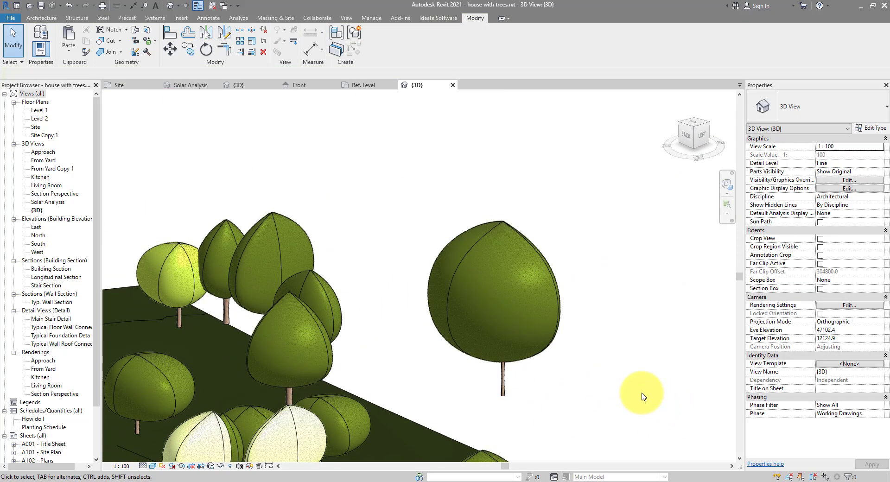
scroll(622, 403, "down", 5)
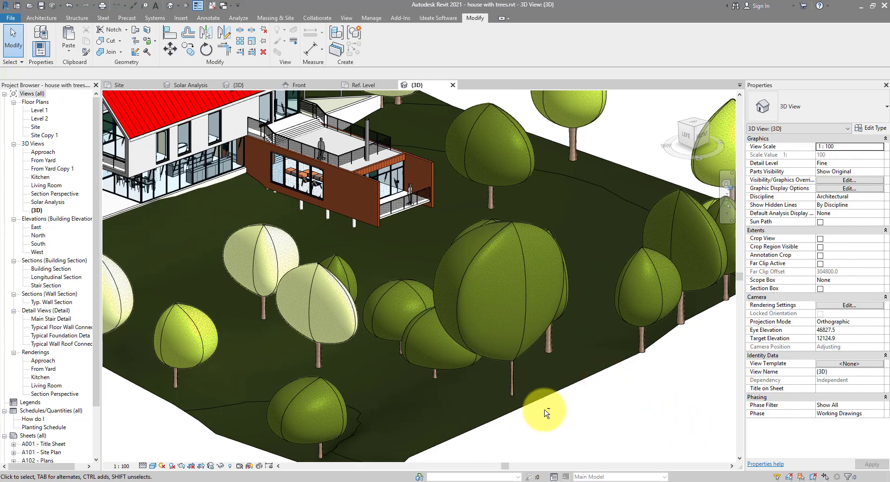
middle_click_drag(537, 406, 595, 438, "shift")
middle_click_drag(219, 259, 650, 372)
middle_click_drag(649, 373, 575, 360, "shift")
scroll(576, 360, "down", 5)
middle_click_drag(640, 302, 594, 261, "shift")
scroll(523, 285, "up", 2)
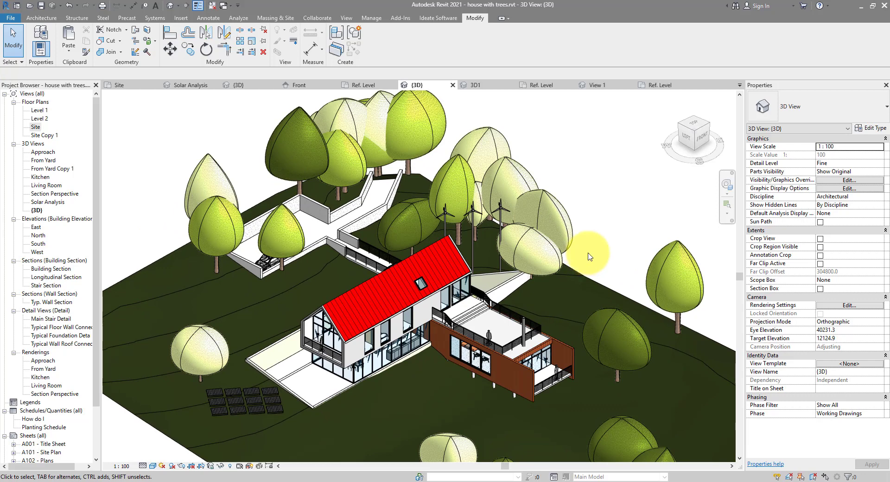
- Open the Site floor plan and open the family of the solid-outlined Goodtree for editing
double_click(37, 127)
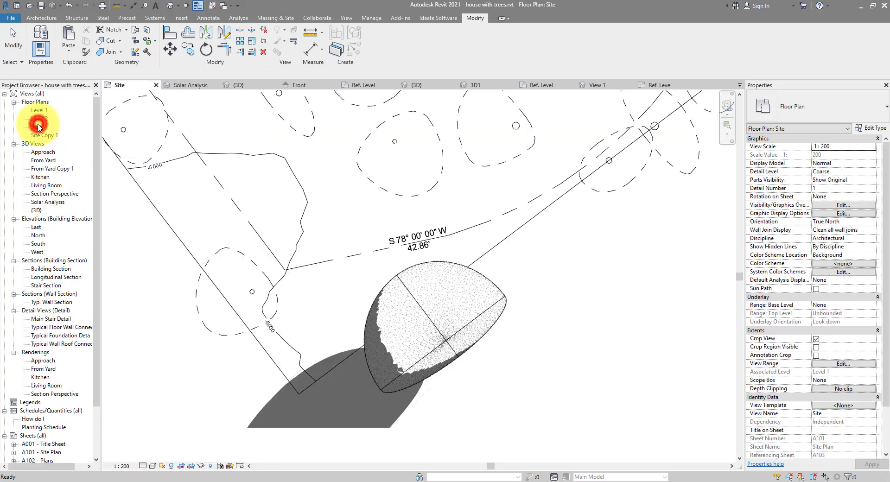
middle_click_drag(518, 274, 536, 323)
scroll(530, 319, "down", 2)
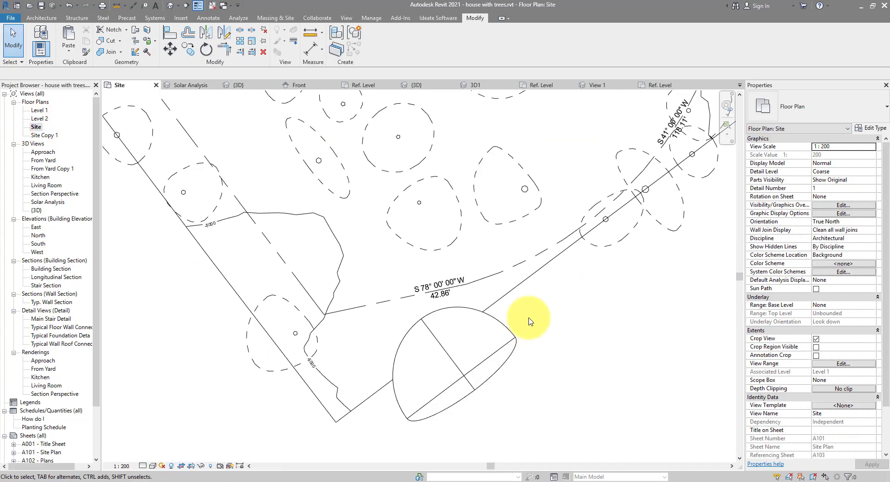
middle_click_drag(568, 290, 572, 303)
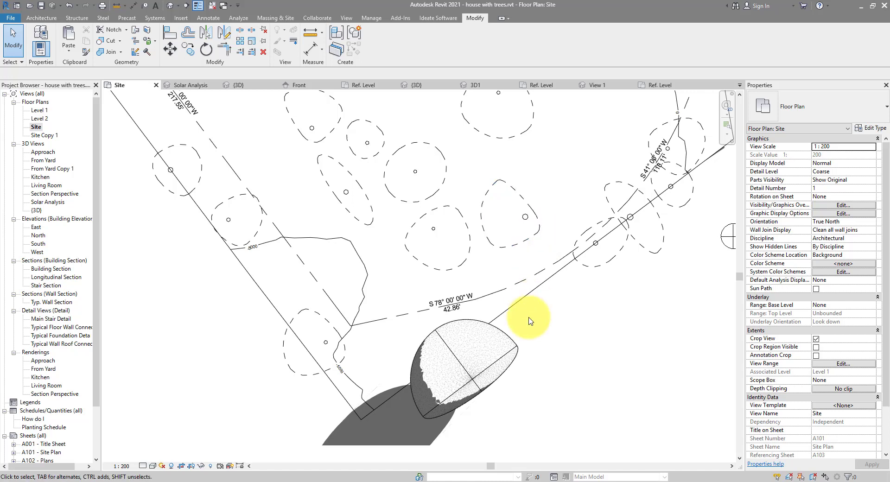
left_click(521, 346)
left_click(376, 45)
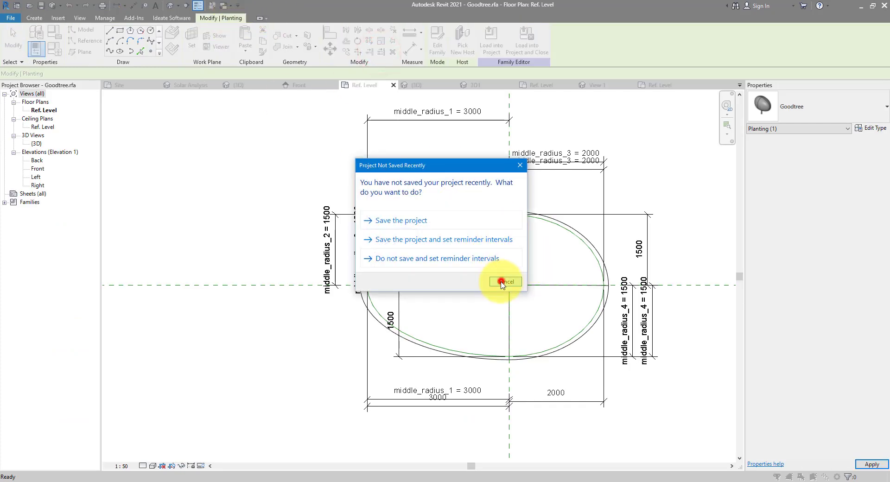
- Dismiss the save reminder, open the family's default 3D view and check the Subcategory options of the crown form
left_click(501, 281)
left_click(171, 6)
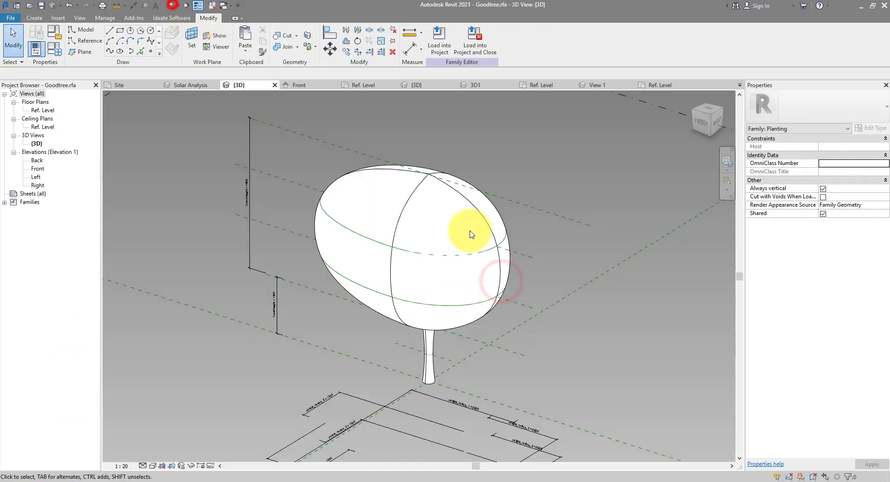
left_click(504, 222)
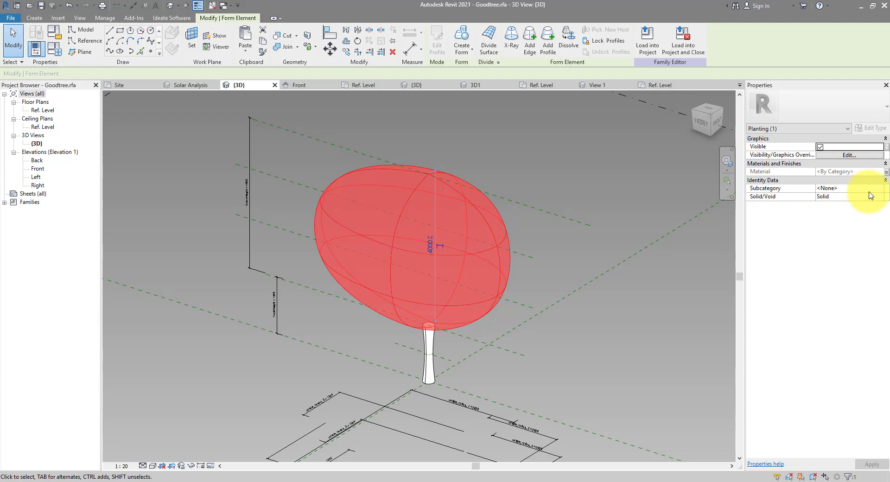
left_click(873, 189)
left_click(879, 189)
left_click(880, 189)
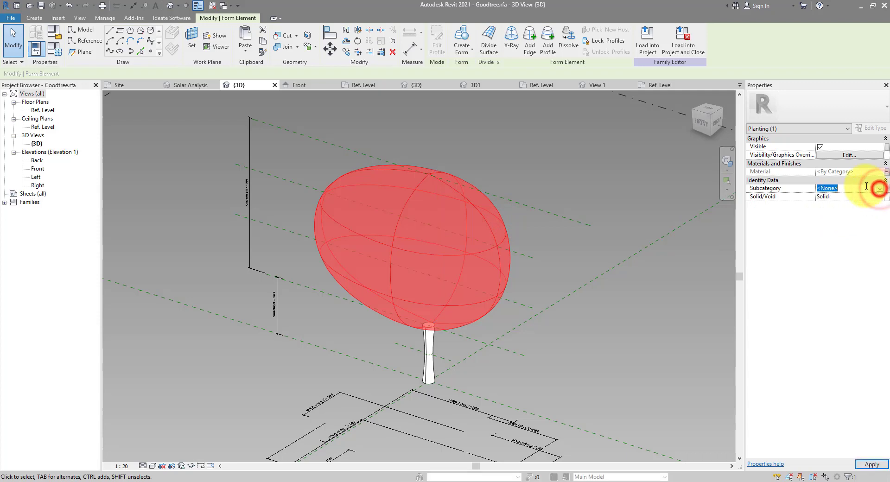
- Create a new object style subcategory named Crown under the Planting category
left_click(101, 18)
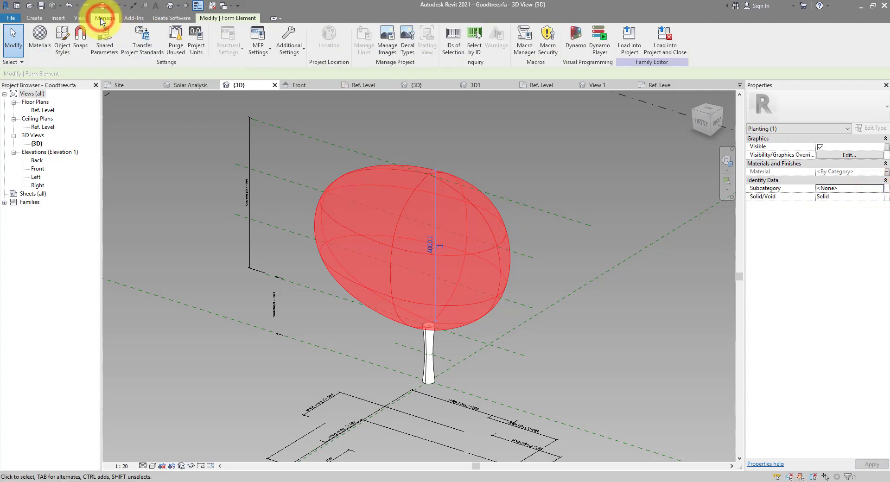
left_click(62, 37)
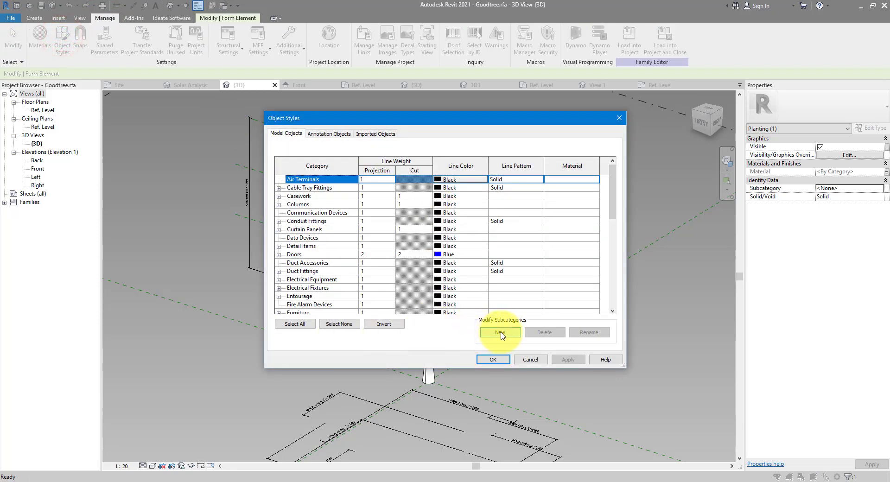
left_click(500, 332)
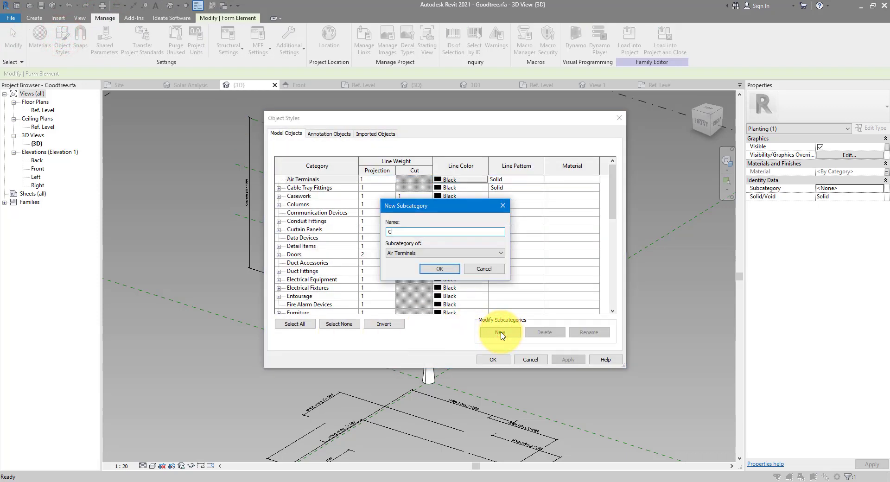
left_click(441, 252)
key("p")
key("l")
left_click(441, 253)
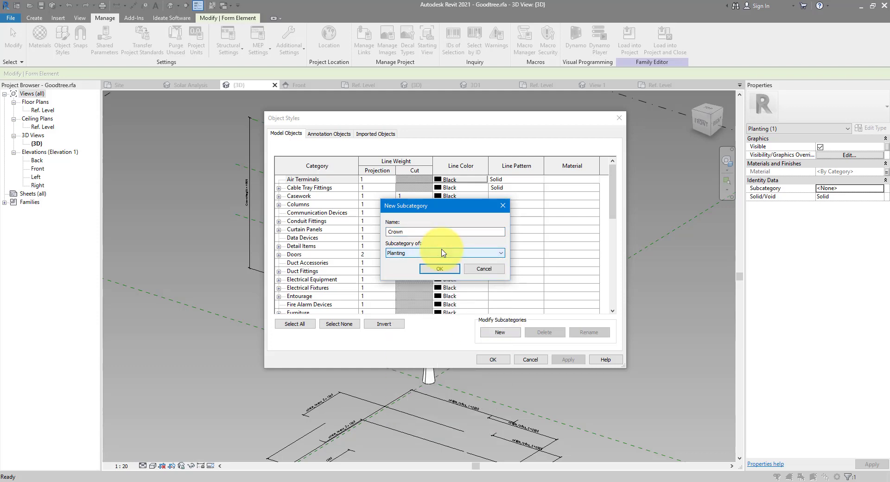
left_click(443, 270)
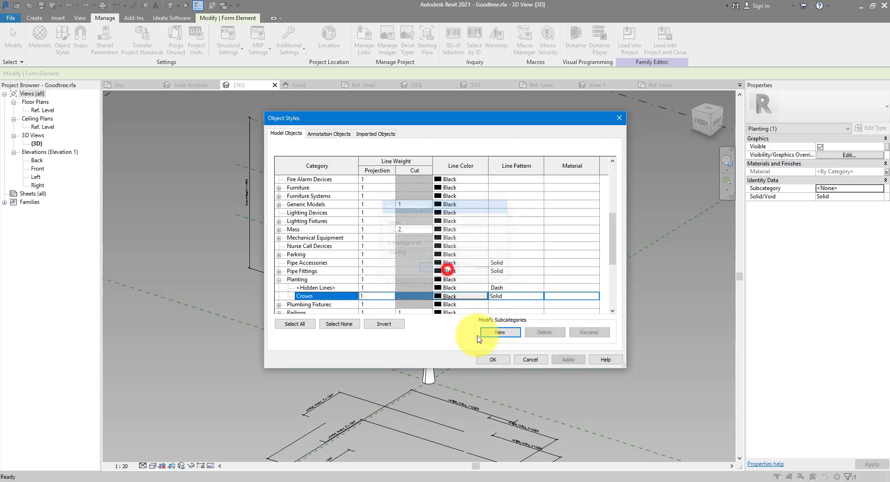
- Add a second Planting subcategory named Trunk and accept the object styles
left_click(504, 332)
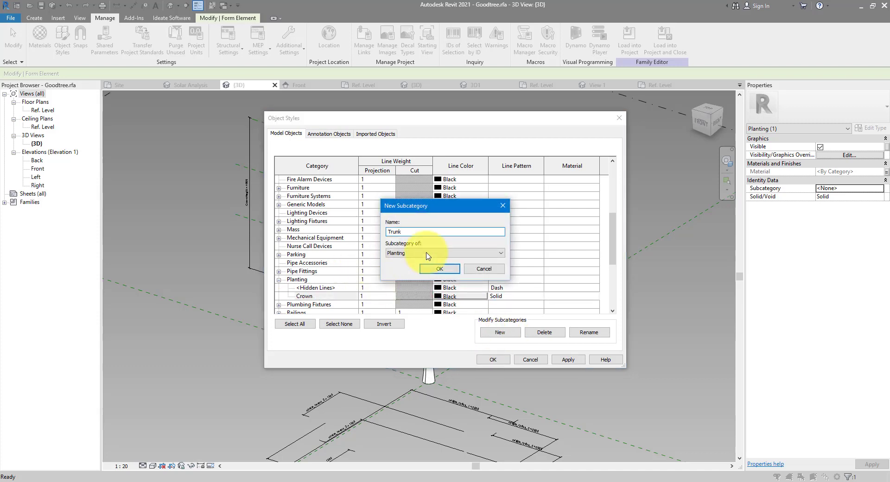
left_click(429, 271)
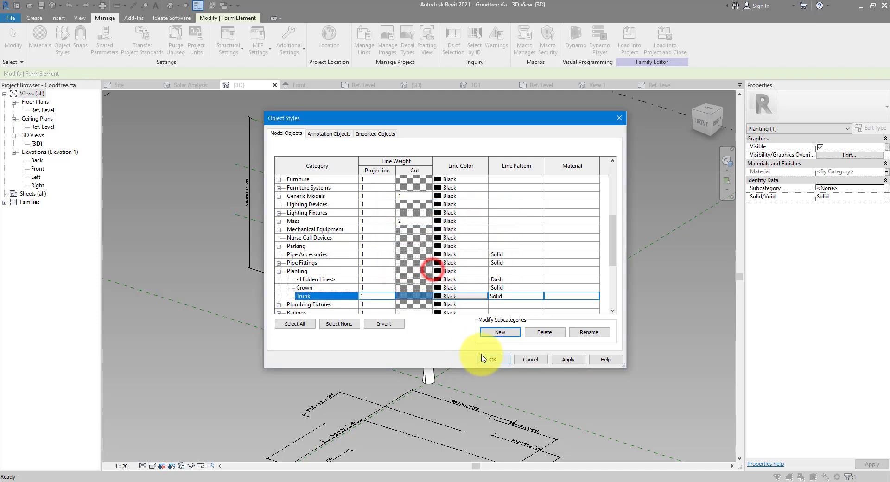
left_click(491, 357)
- Assign the tree's crown form to the Crown subcategory
left_click(508, 215)
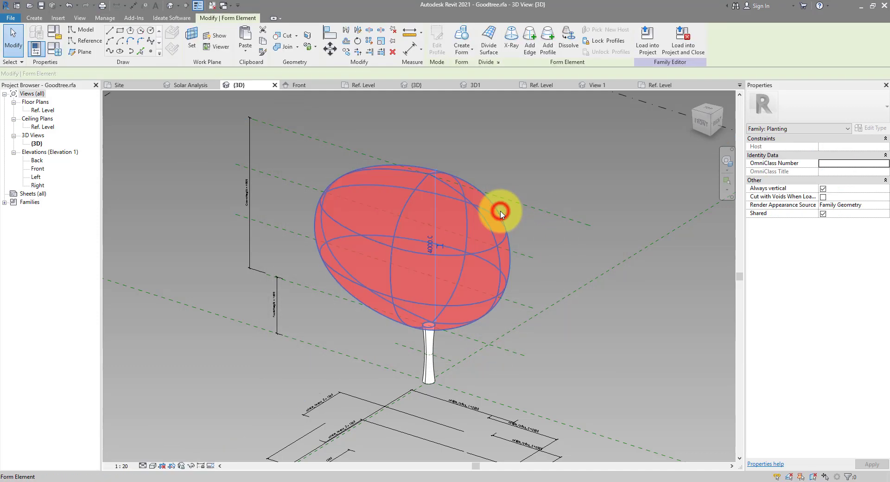
left_click(861, 189)
left_click(874, 188)
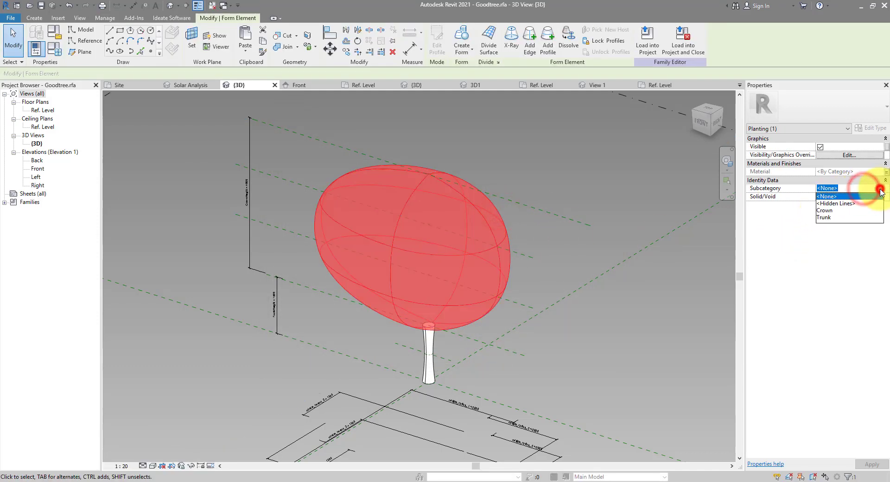
left_click(825, 212)
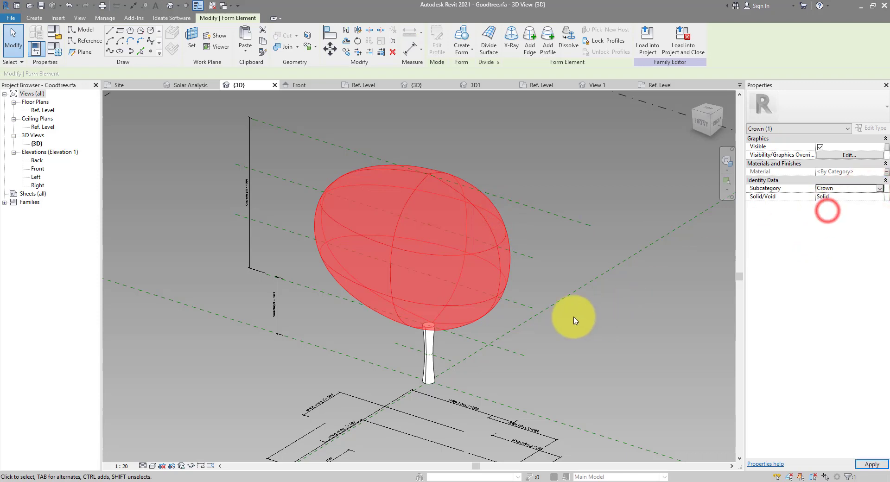
left_click(459, 346)
- Assign the trunk form to the Trunk subcategory
left_click(430, 344)
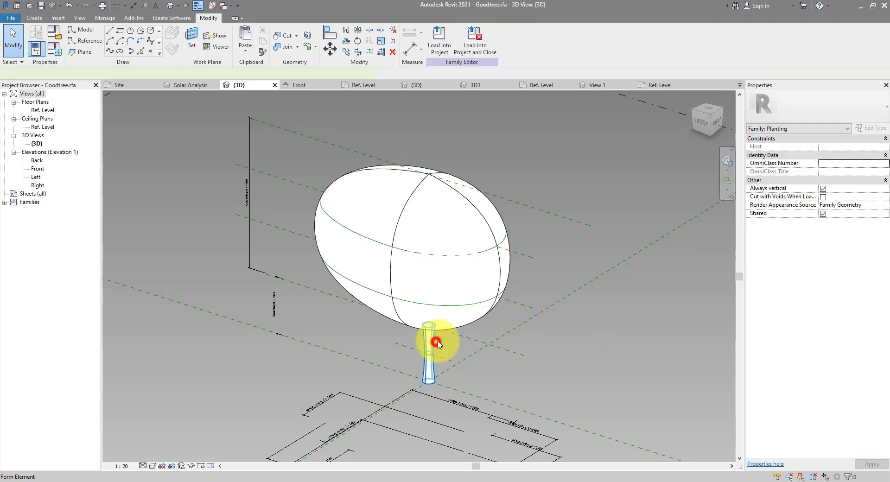
left_click(865, 189)
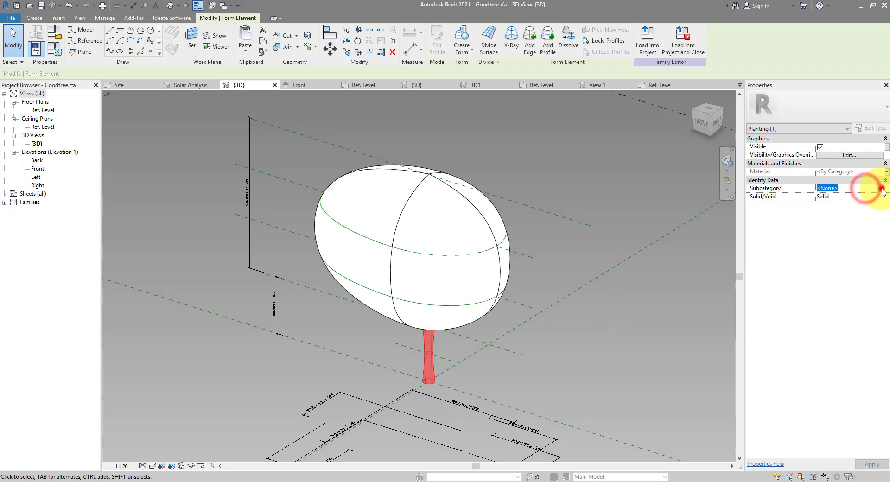
left_click(882, 190)
left_click(826, 216)
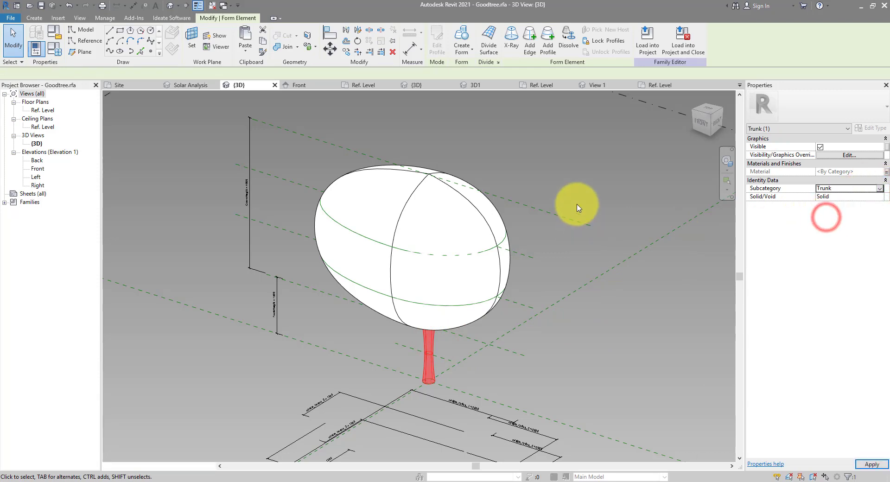
left_click(574, 190)
- Load the updated Goodtree family into house with trees.rvt
left_click(438, 45)
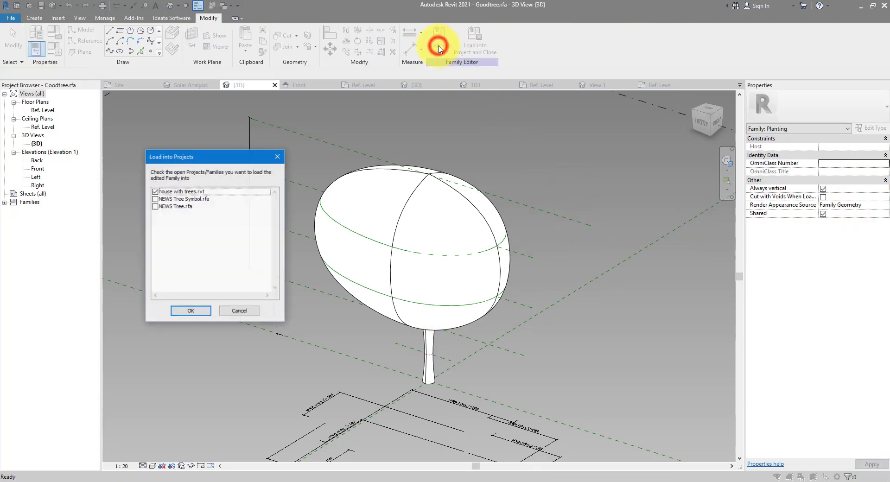
left_click(186, 310)
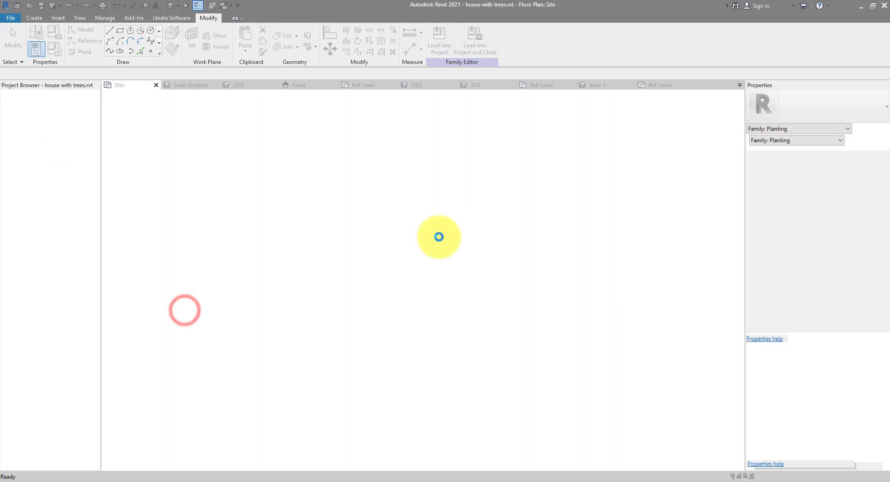
left_click(439, 218)
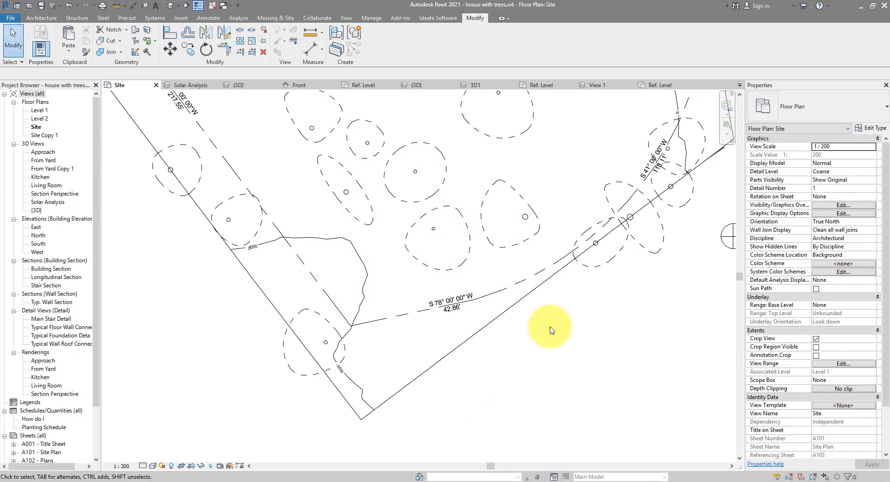
- Check the Crown and Trunk subcategories of Planting in the Site plan's Visibility/Graphic Overrides
key("g")
scroll(512, 225, "down", 4)
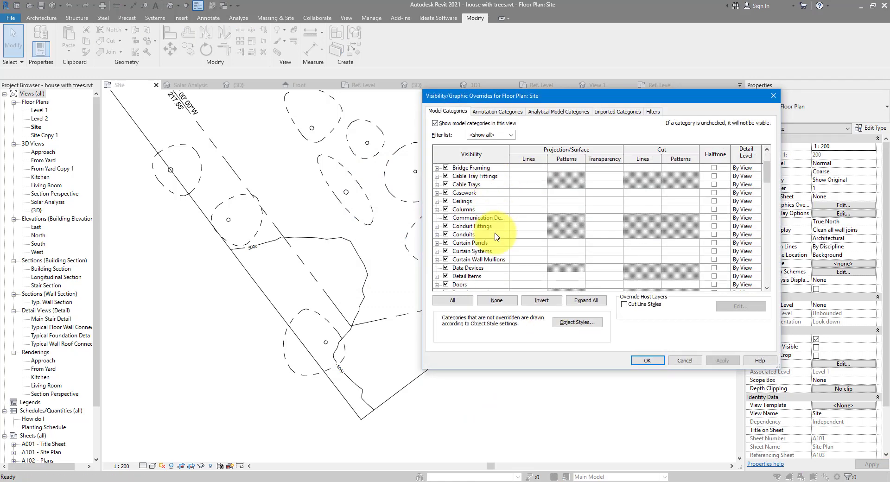
left_click(495, 235)
key("p")
key("l")
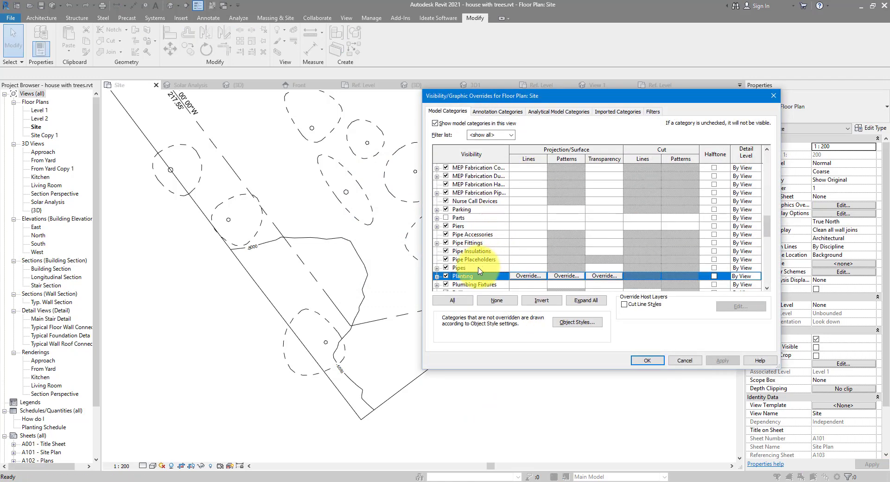
left_click(438, 277)
scroll(489, 258, "down", 4)
left_click(475, 252)
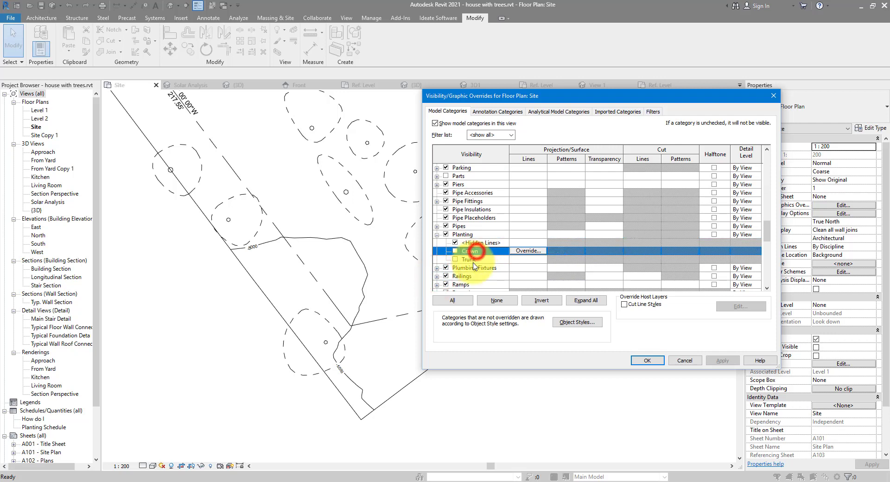
left_click(477, 261)
left_click(484, 252)
left_click_drag(521, 98, 646, 85)
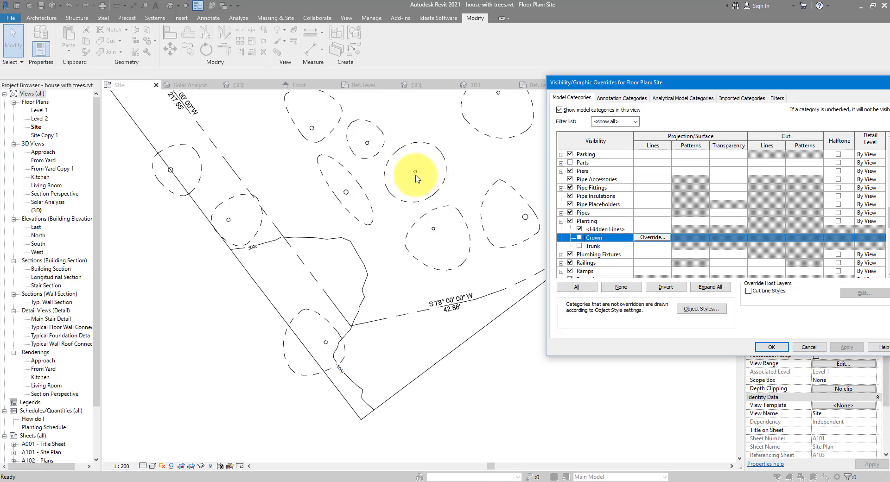
left_click(771, 347)
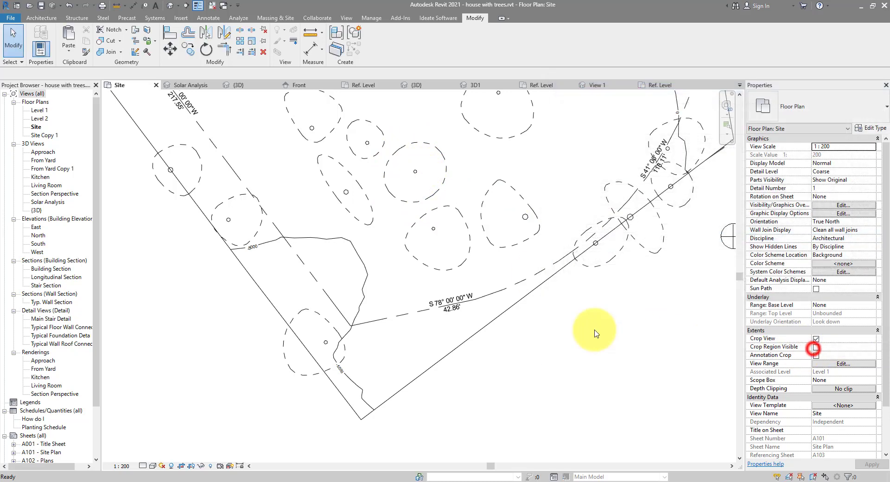
- Open the NEWS Tree Symbol family's Ref. Level plan and examine its crown radius dimensions, trunk circle and symbolic lines
left_click(660, 87)
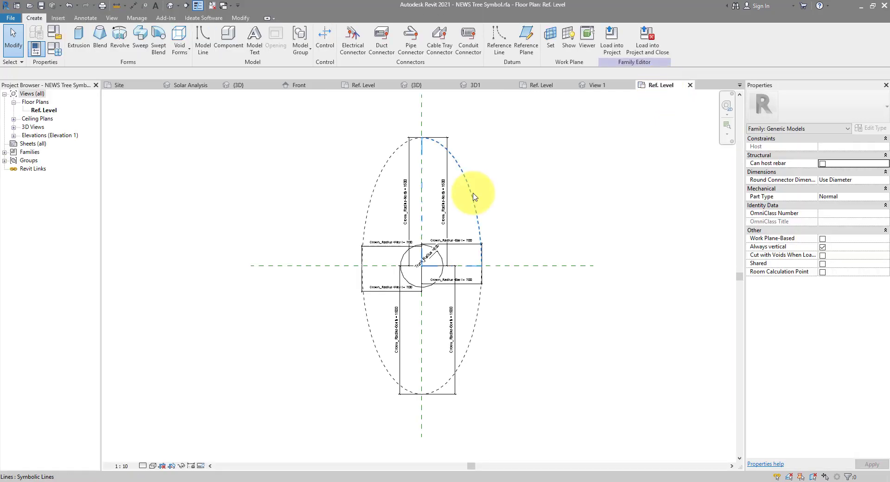
left_click(448, 173)
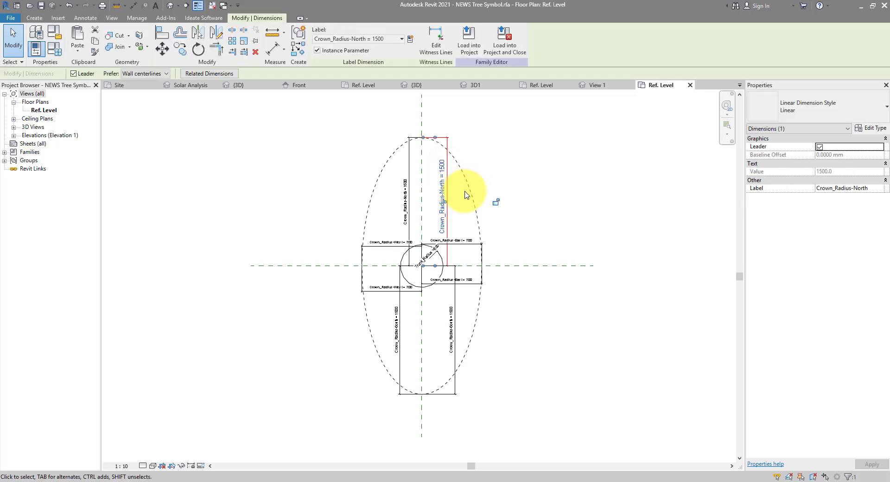
left_click(442, 258)
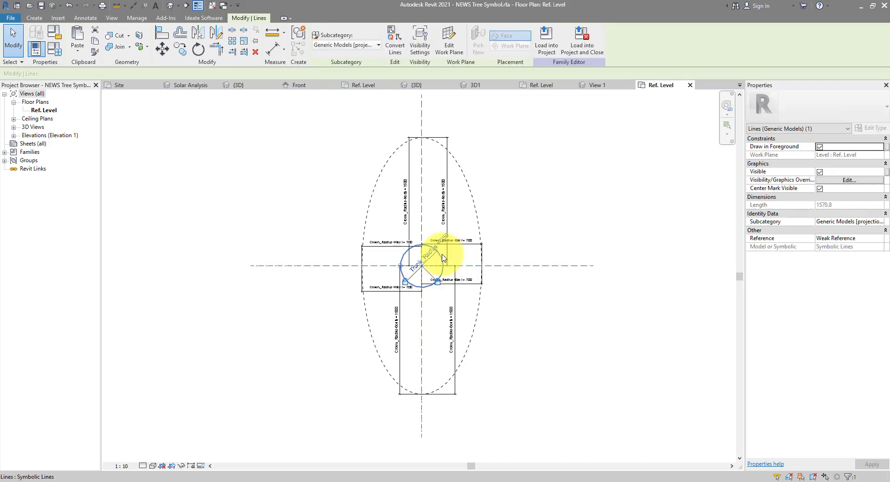
left_click_drag(325, 101, 526, 397)
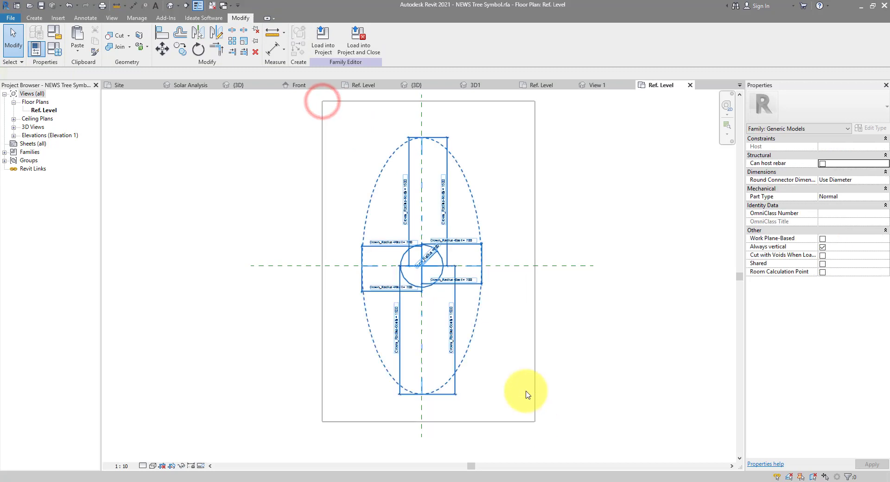
left_click(516, 226)
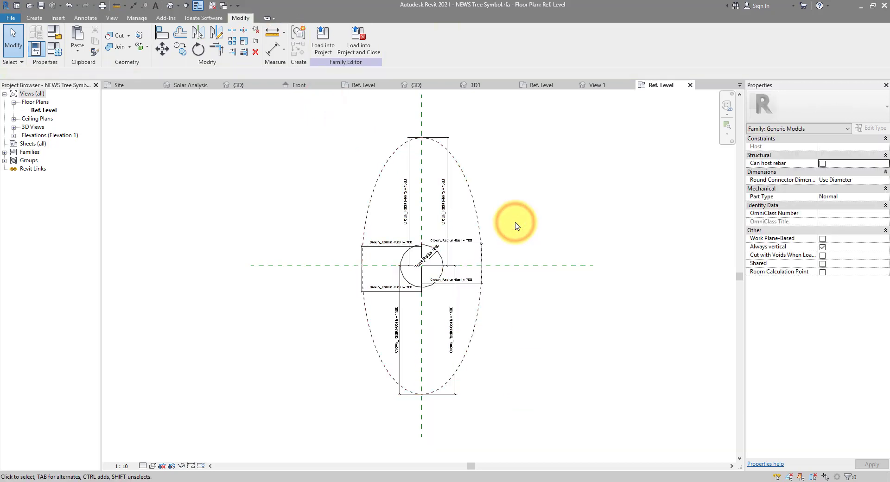
- Load the NEWS Tree Symbol family into Goodtree.rfa only and place one instance at the intersection of the central reference planes
left_click(323, 41)
left_click(155, 199)
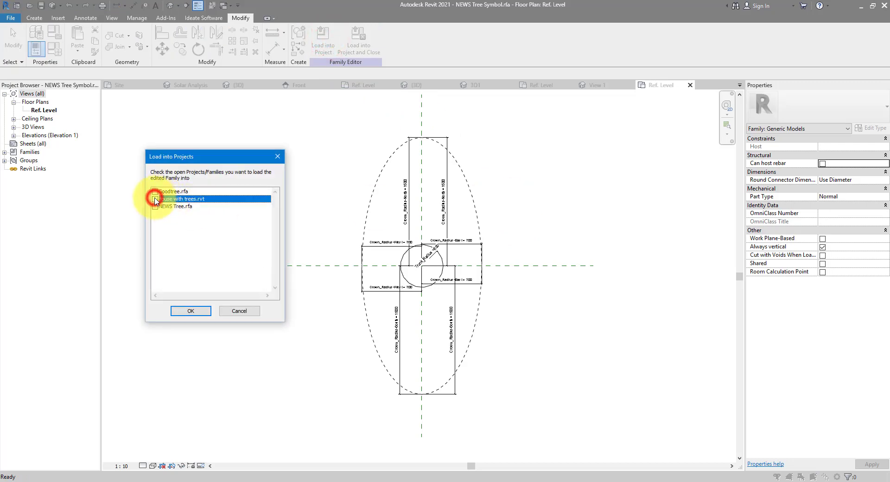
left_click(155, 191)
left_click(205, 311)
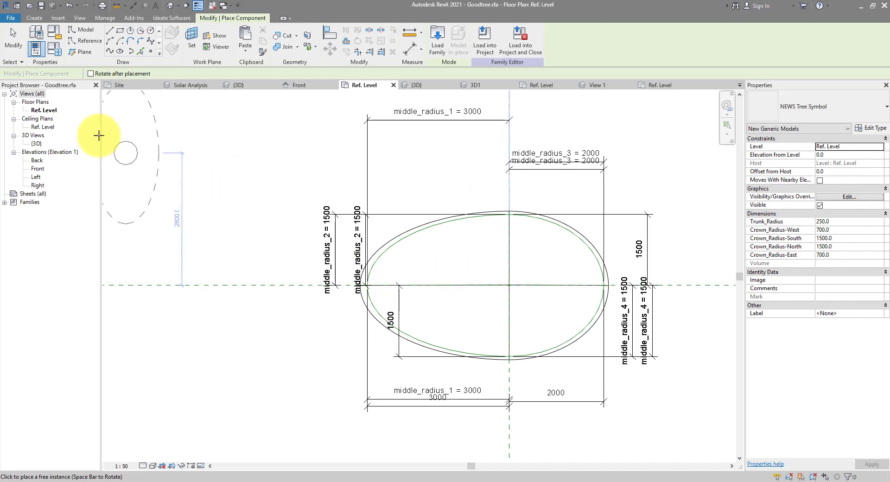
left_click(509, 284)
key("Escape")
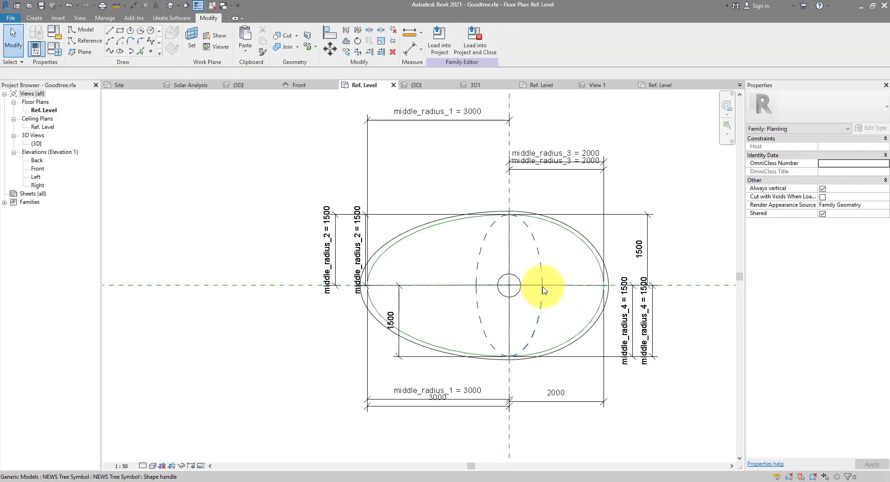
- Associate the placed NEWS Tree Symbol's Crown_Radius-West with middle_radius_1 and its Crown_Radius-East with middle_radius_3
left_click(517, 277)
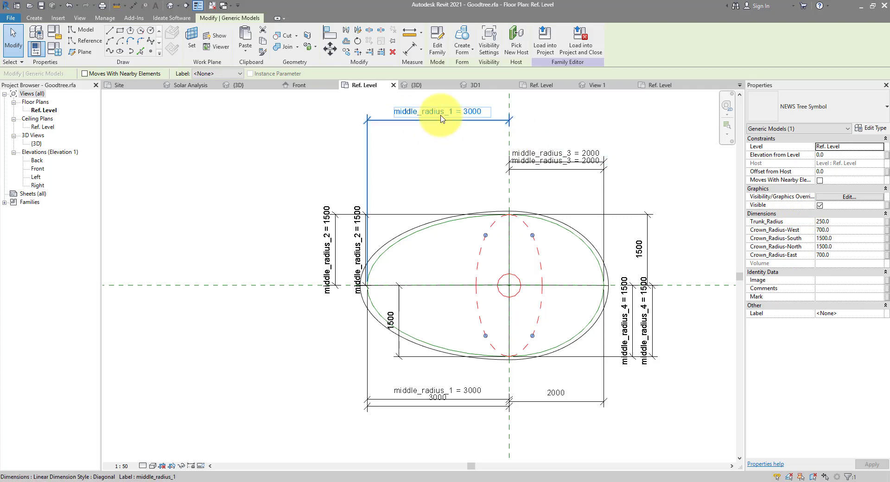
left_click(886, 231)
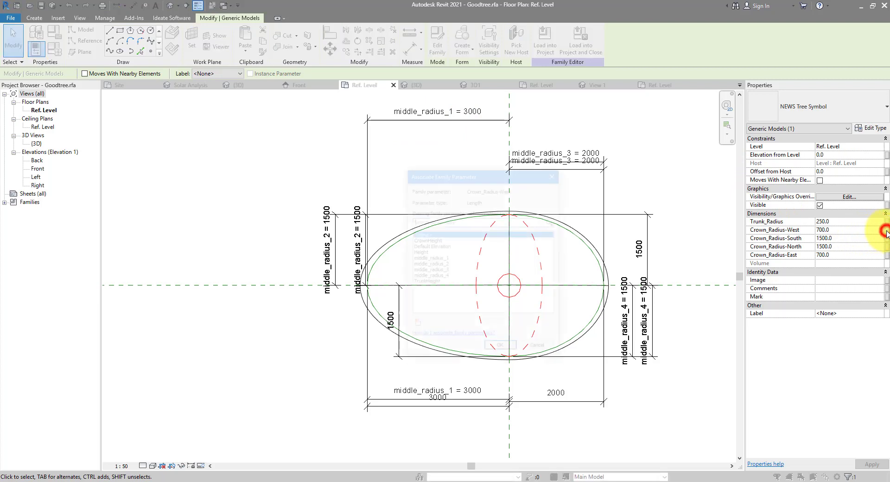
left_click(441, 258)
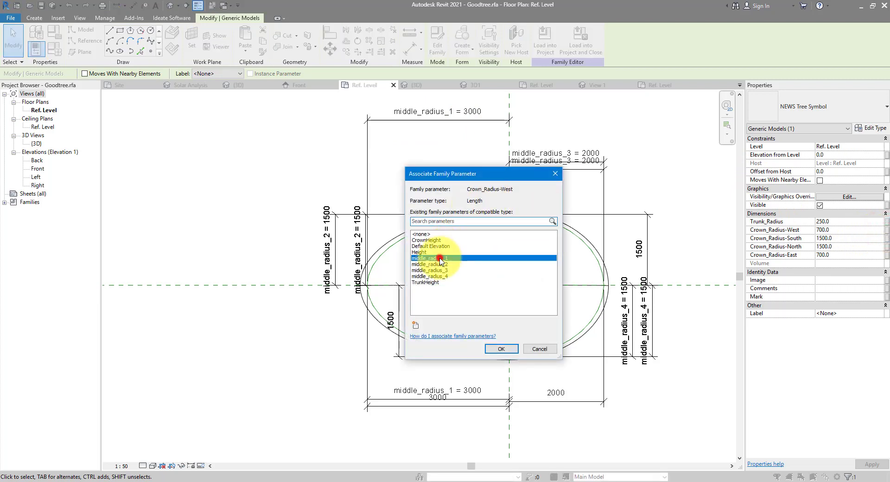
left_click(501, 348)
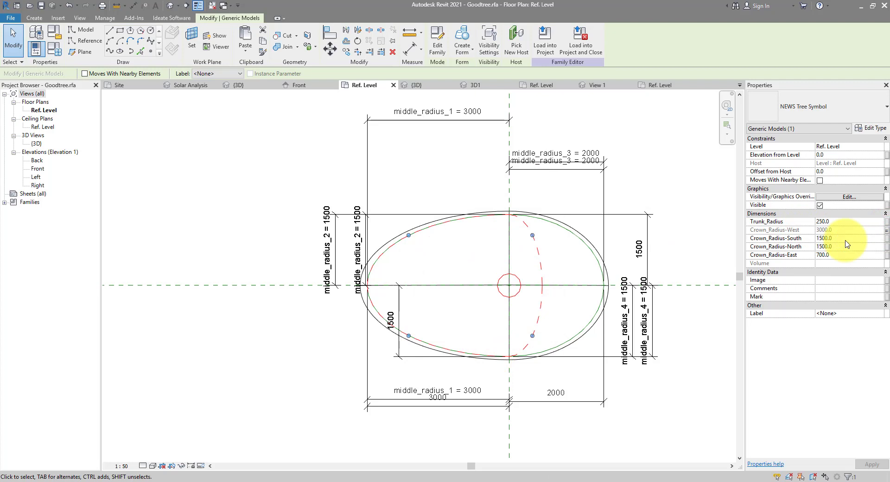
left_click(885, 256)
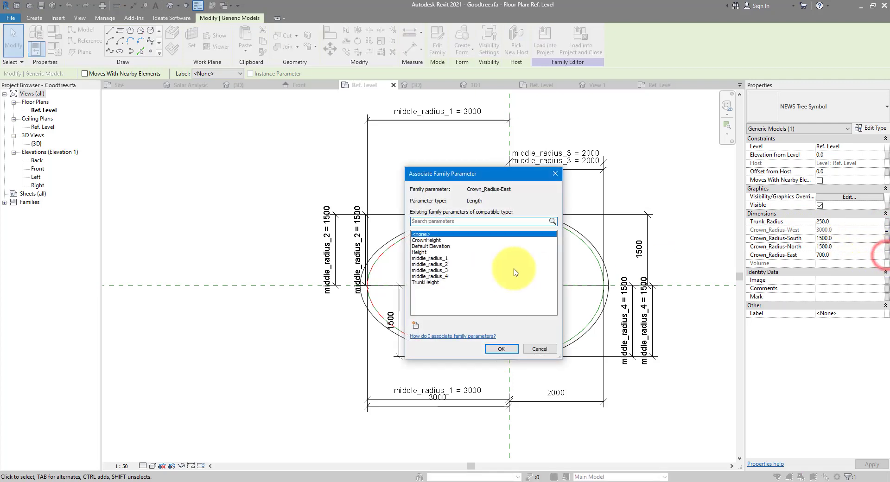
left_click(448, 269)
left_click(500, 348)
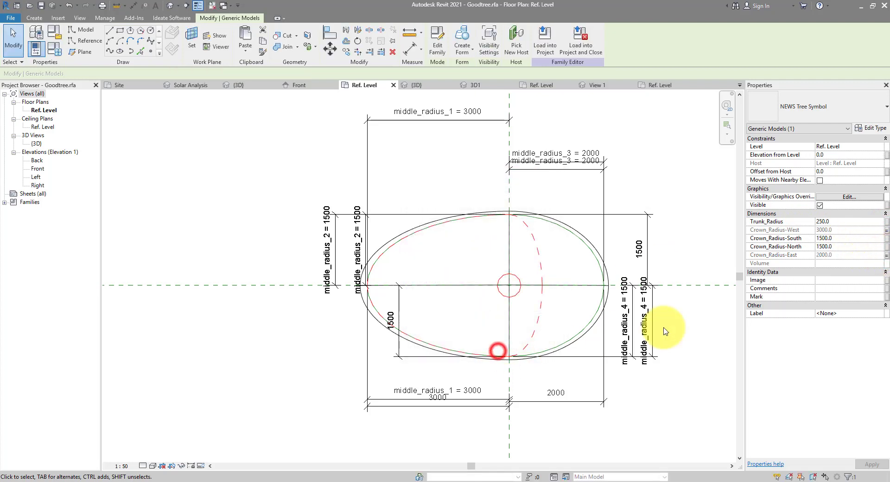
- Associate the tree symbol's Crown_Radius-South with middle_radius_4 and its Crown_Radius-North with middle_radius_2
left_click(885, 239)
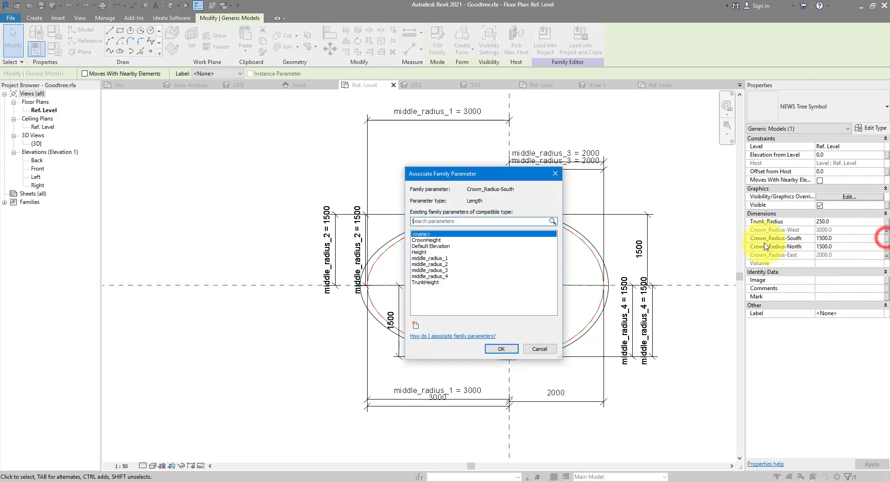
left_click(440, 276)
left_click(490, 349)
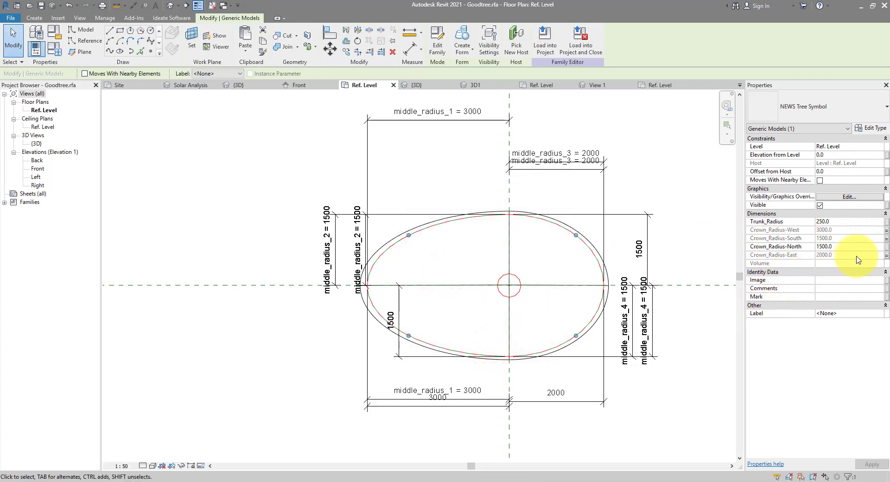
left_click(886, 247)
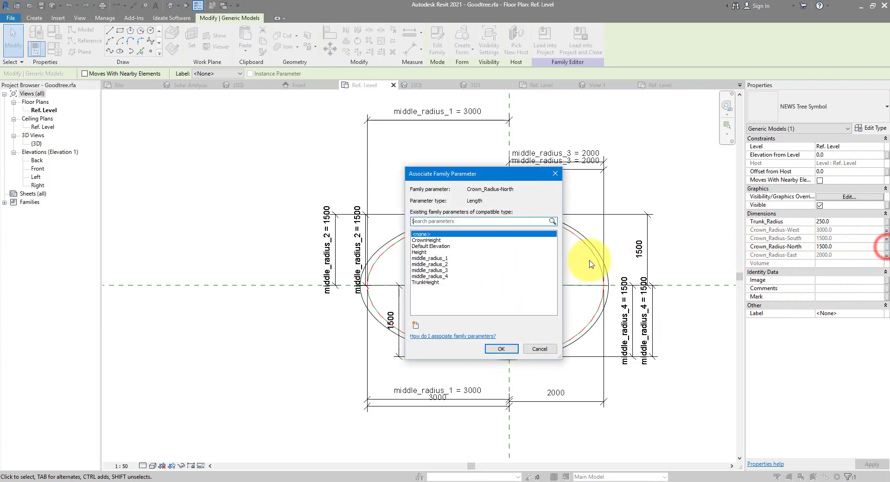
left_click(441, 270)
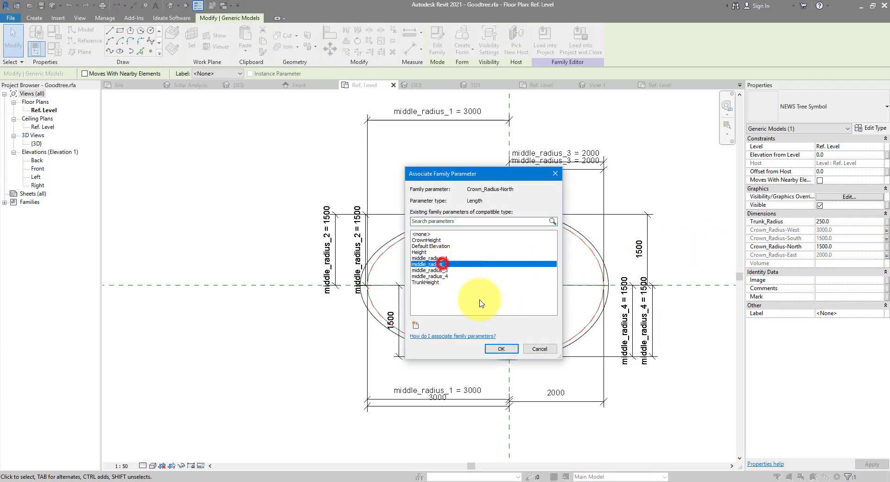
left_click(501, 348)
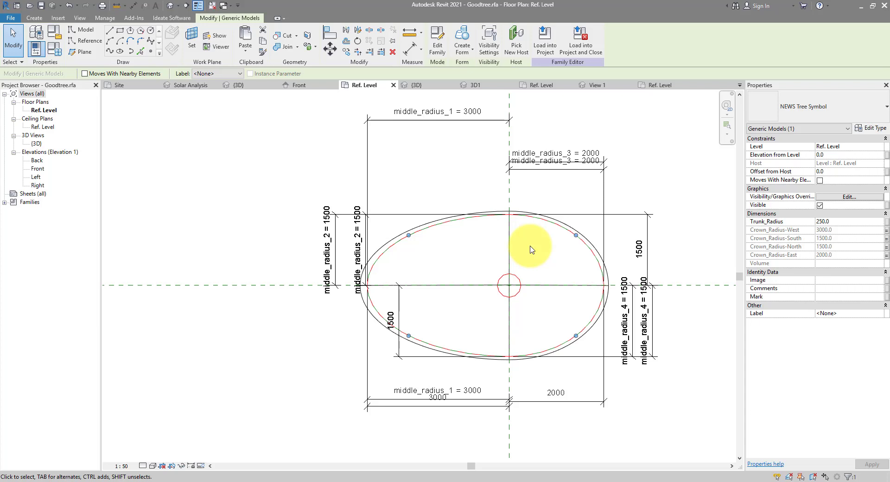
- Load the Goodtree family with its linked plan symbol into house with trees.rvt only
left_click(545, 42)
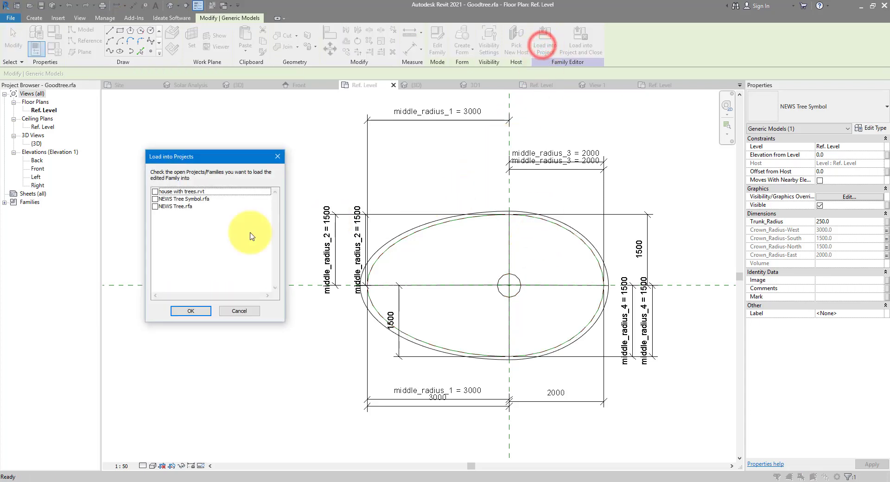
left_click(154, 192)
left_click(179, 310)
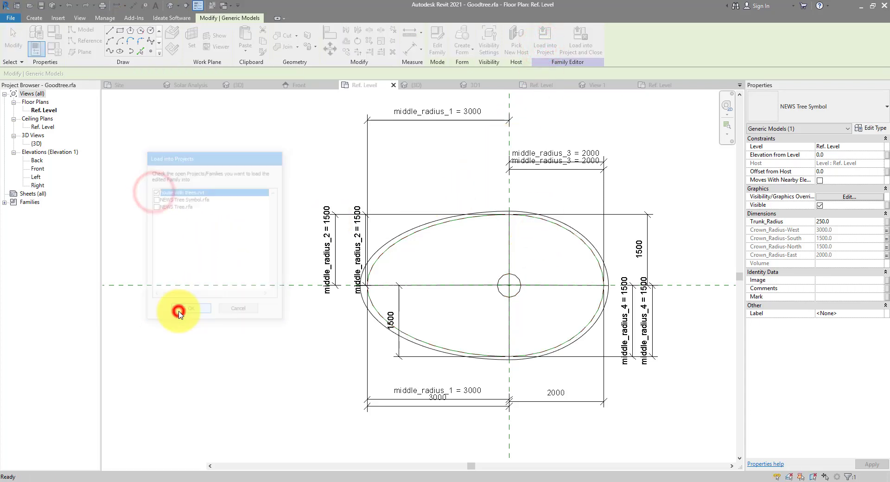
left_click(404, 217)
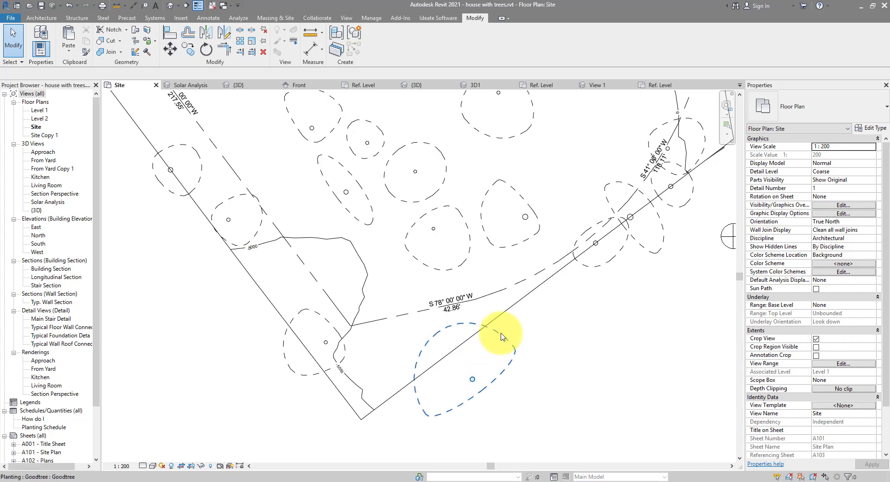
- Set middle_radius_1 to 3000 for the lowermost Goodtree in the Site plan and switch to the project's {3D} view
left_click(514, 344)
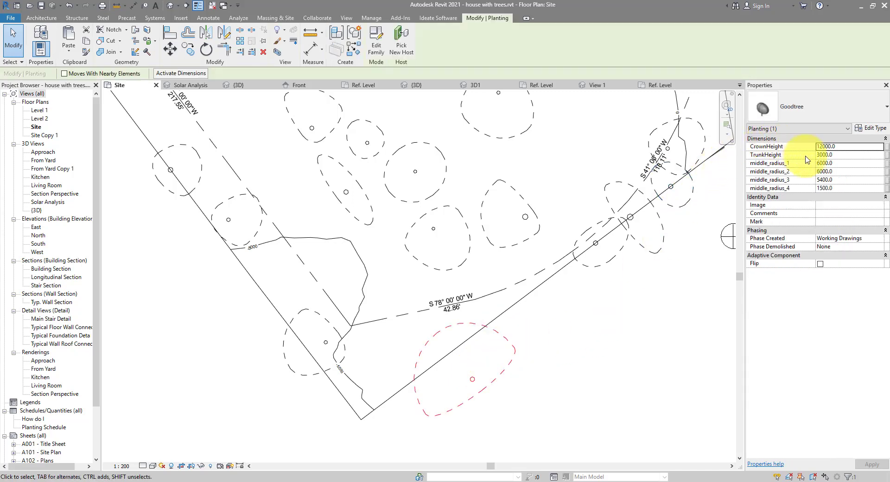
left_click(839, 163)
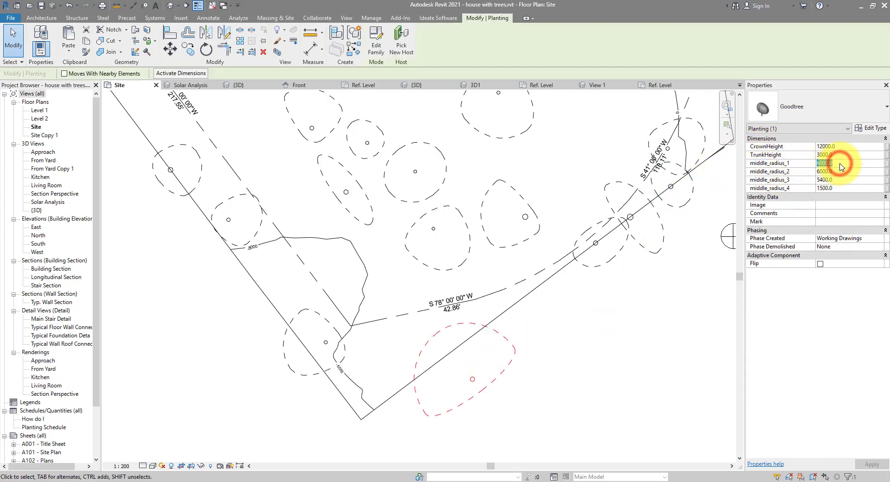
type("3000")
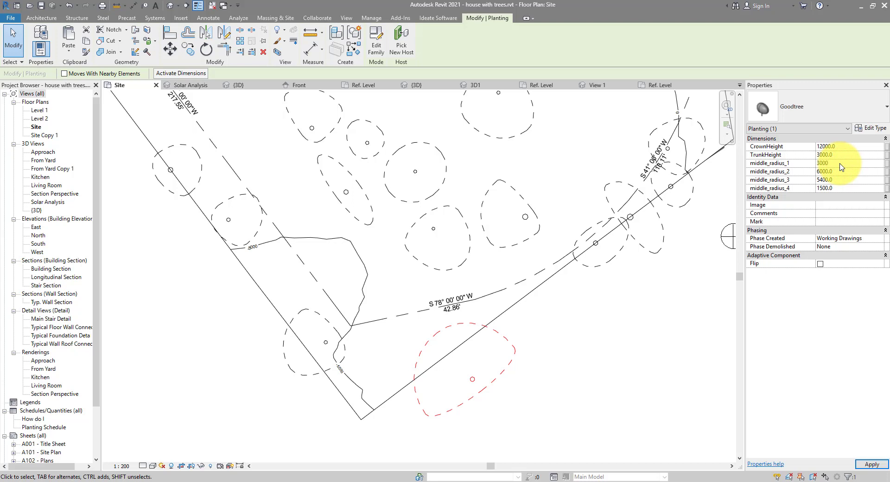
key("Return")
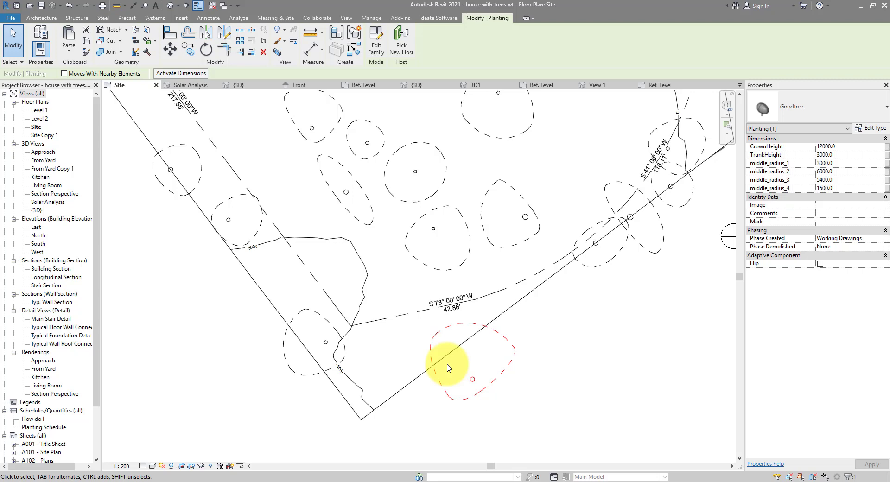
left_click(429, 85)
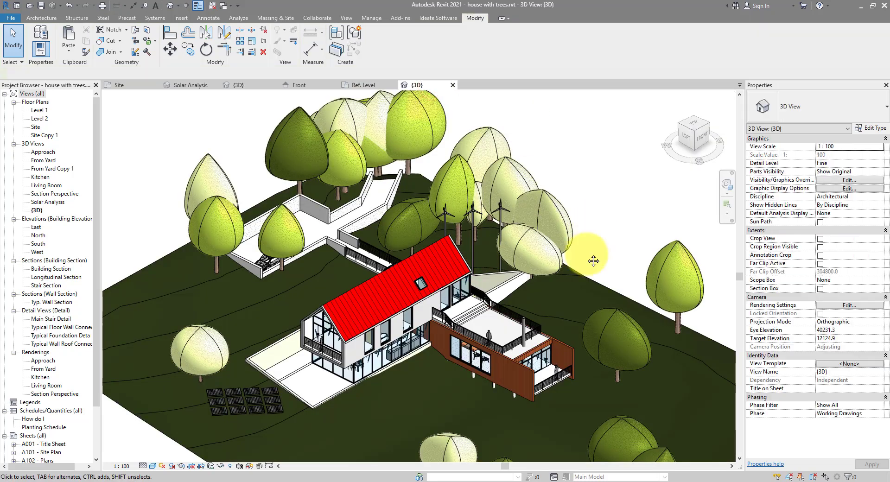